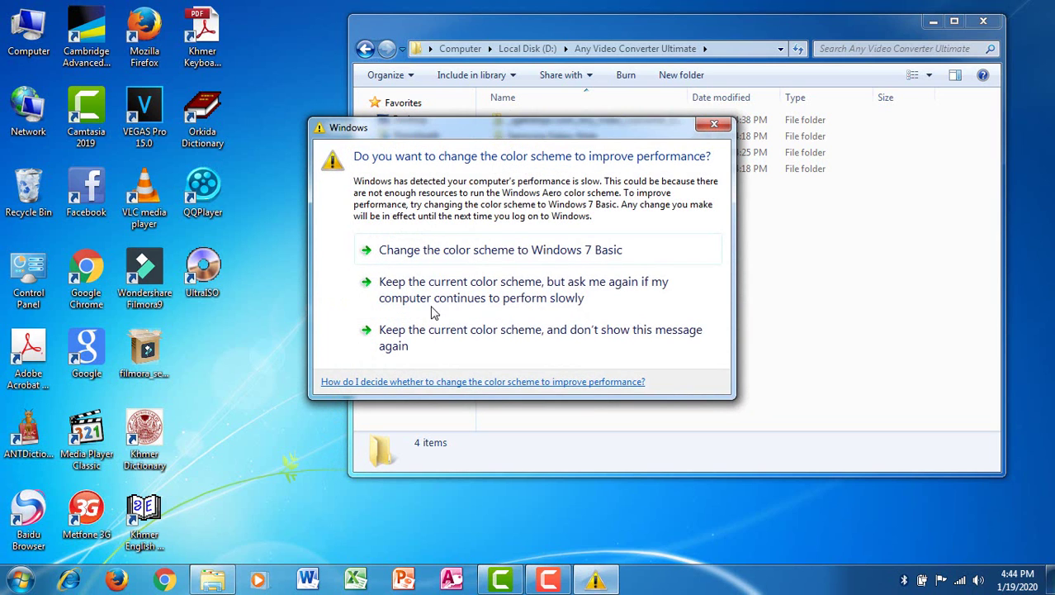
- Dismiss the color scheme prompt and open the _igetintopc.com_Any_Video_Converter_Ultimate_6.0.2 folder
click(716, 126)
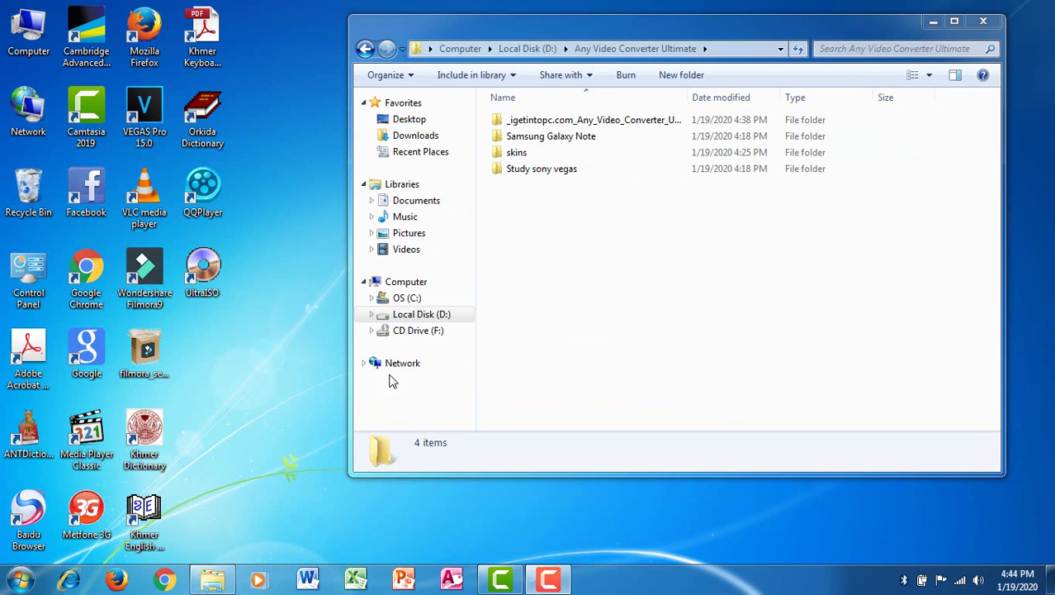
click(442, 318)
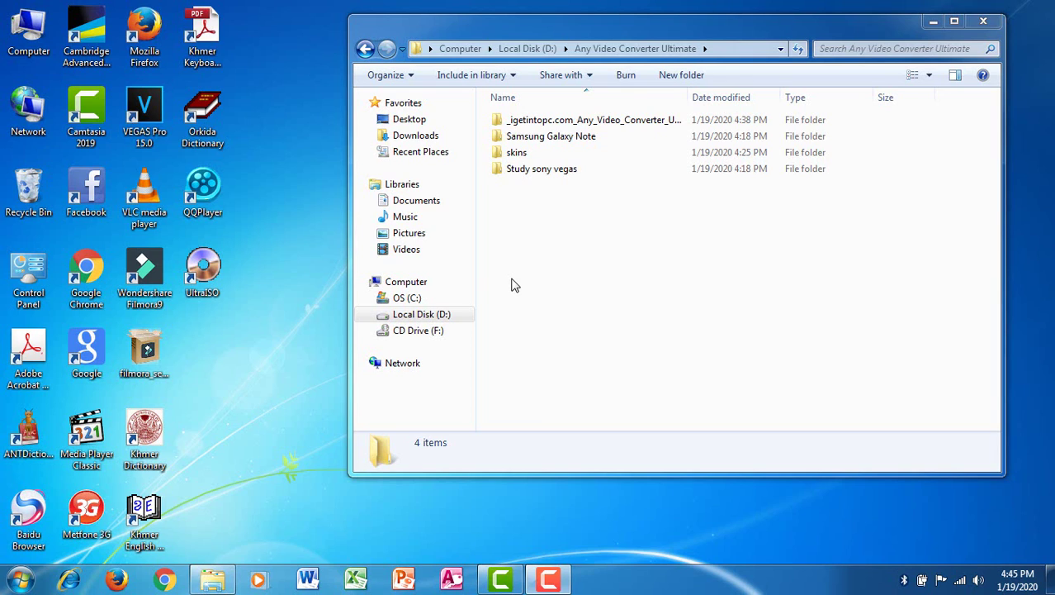
double_click(588, 121)
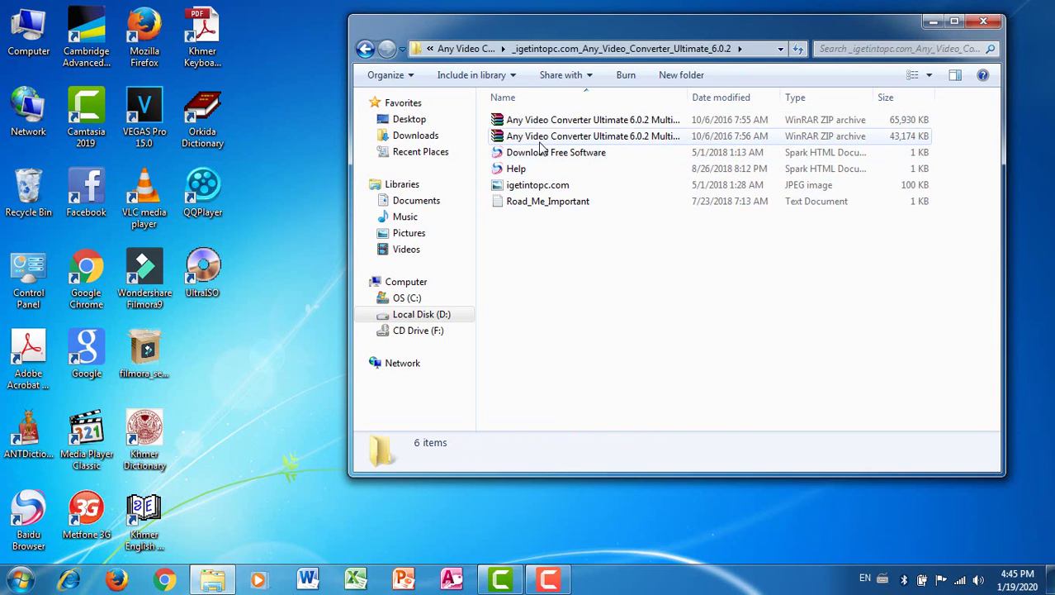
click(366, 50)
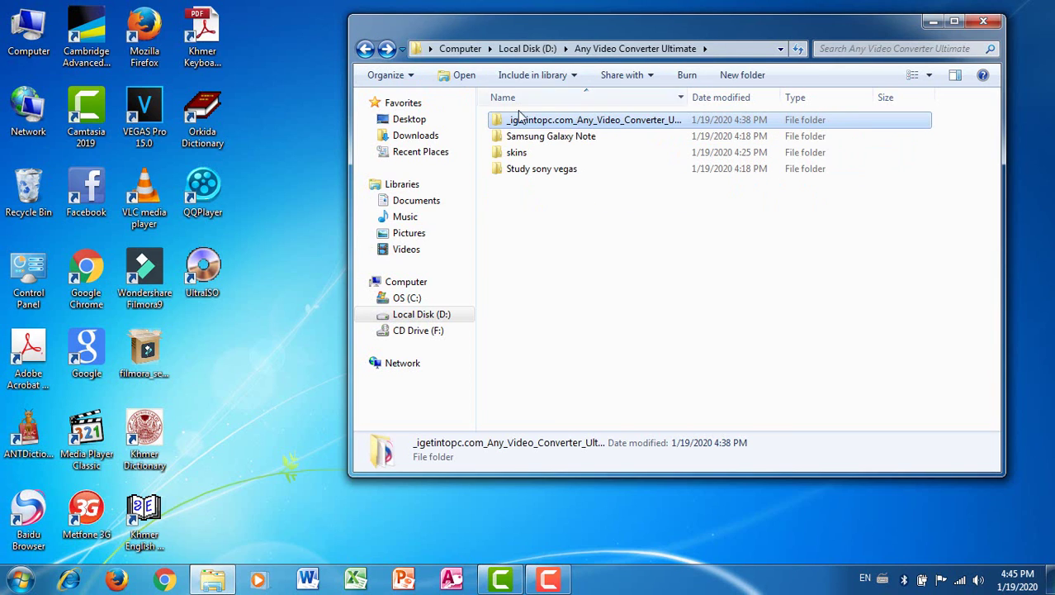
double_click(559, 123)
- Extract the non-portable Any Video Converter Ultimate 6.0.2 Multilingual archive into the current folder
click(560, 138)
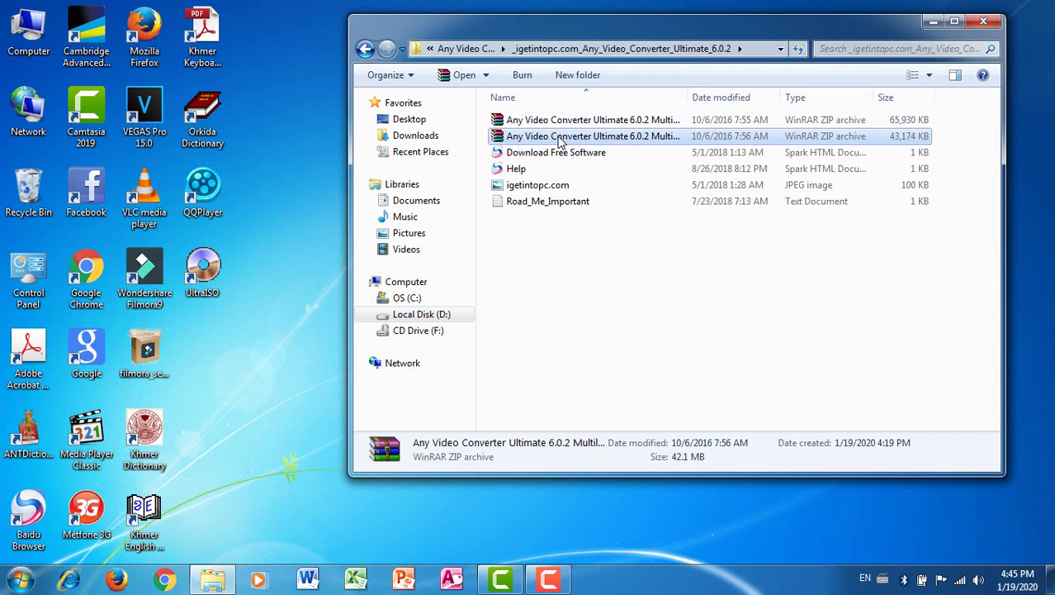
right_click(560, 141)
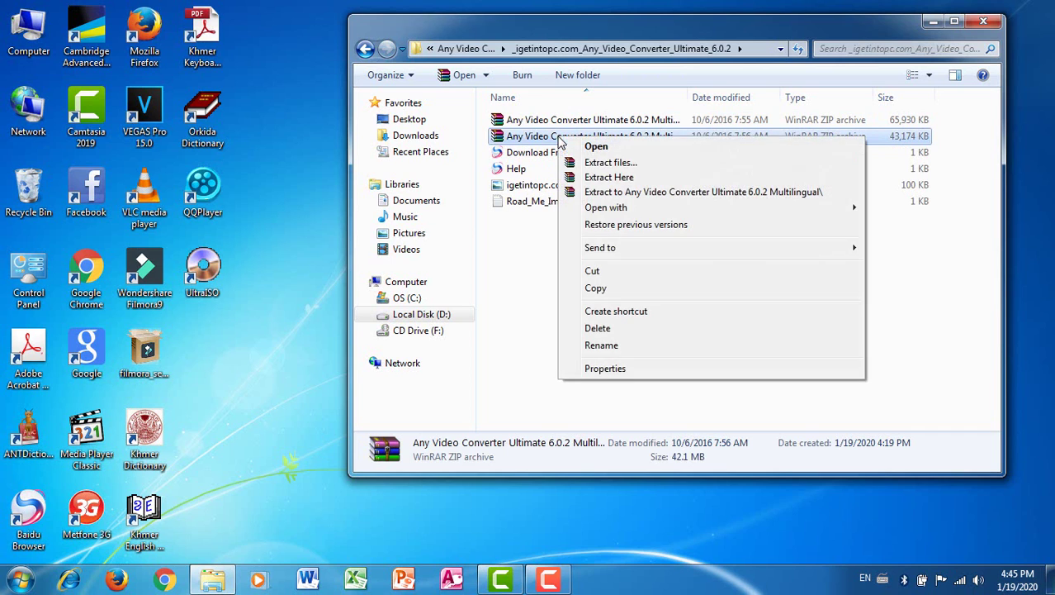
click(593, 177)
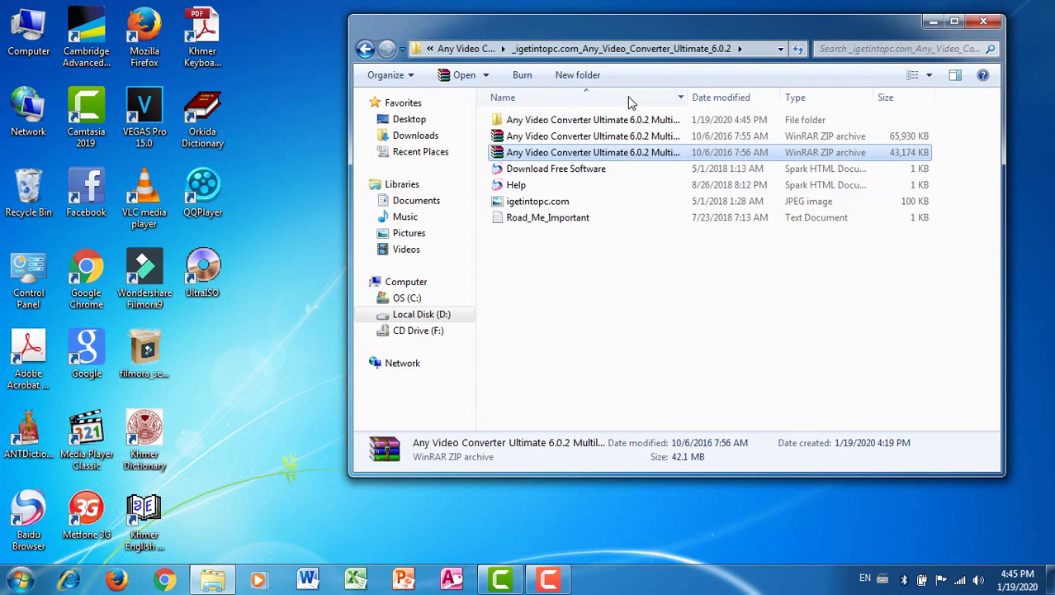
- View the Serial Key text file in the extracted folder and run the avc-ultimate installer as administrator
double_click(622, 123)
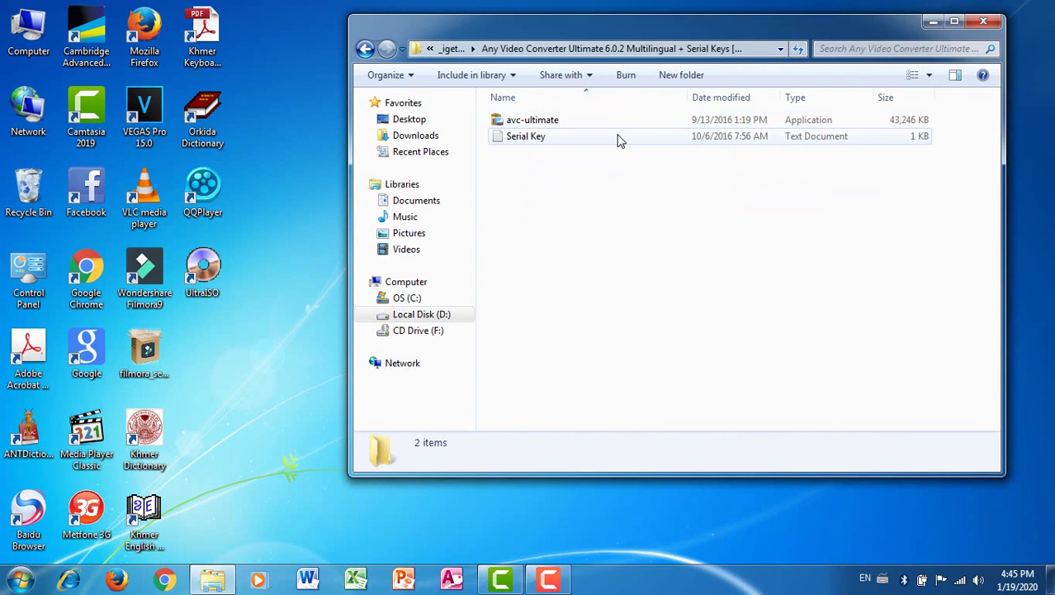
double_click(585, 142)
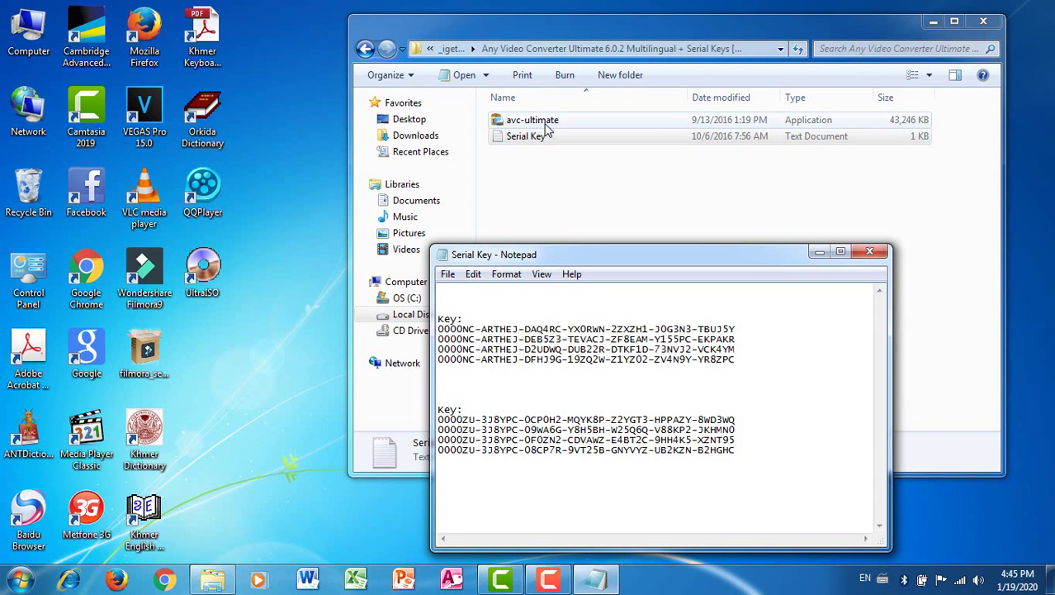
click(545, 125)
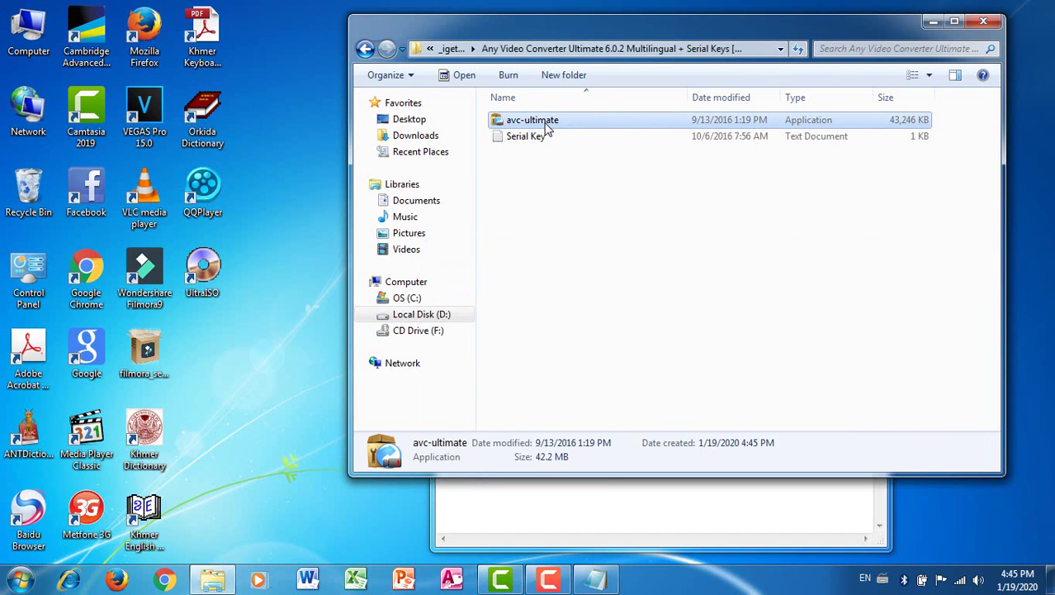
right_click(546, 124)
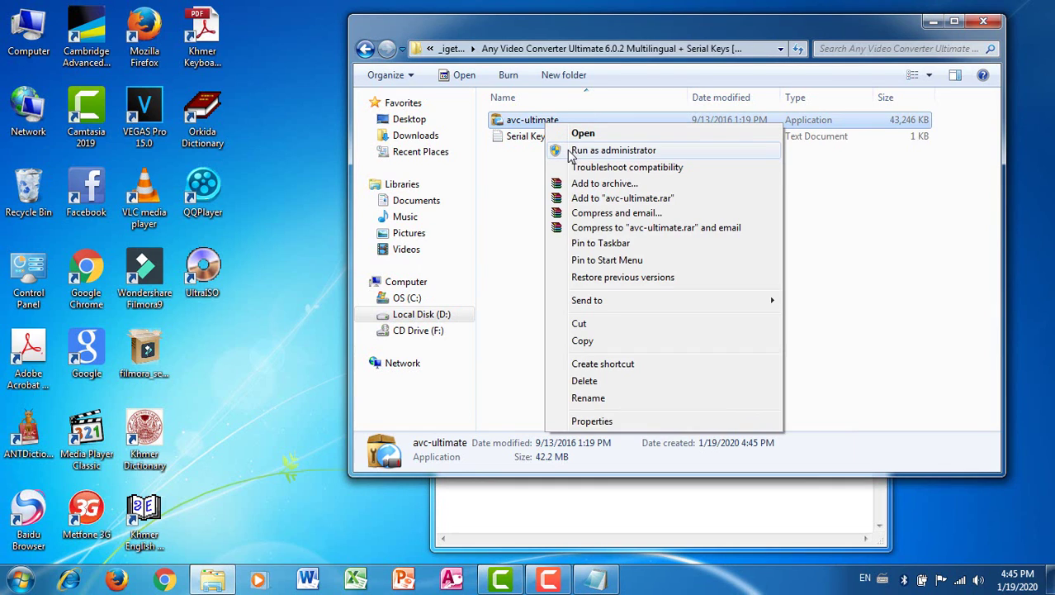
click(570, 152)
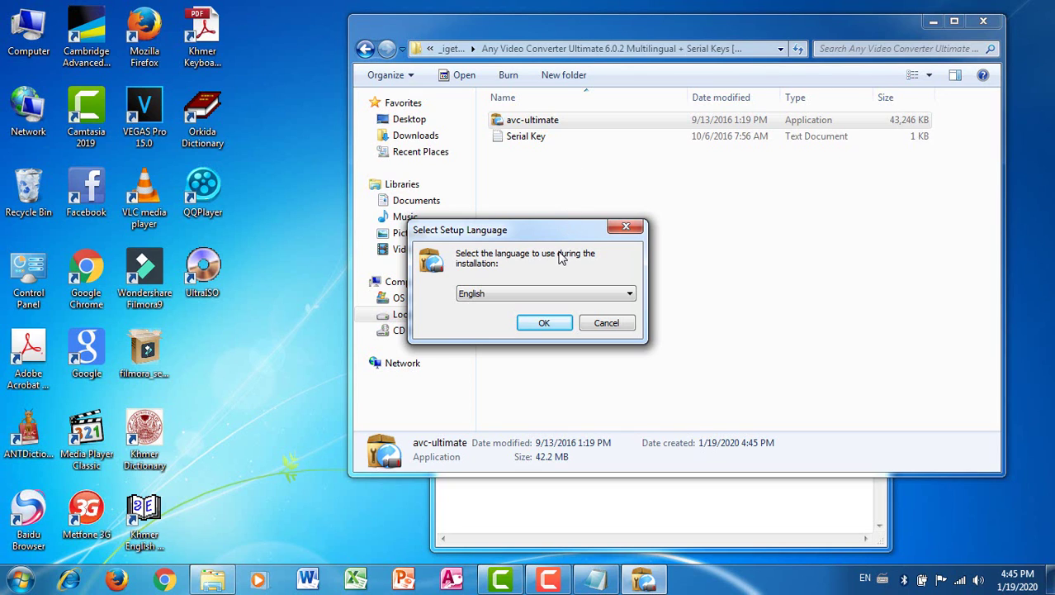
- Set the setup language to English and accept the license agreement of Any Video Converter Ultimate
click(553, 296)
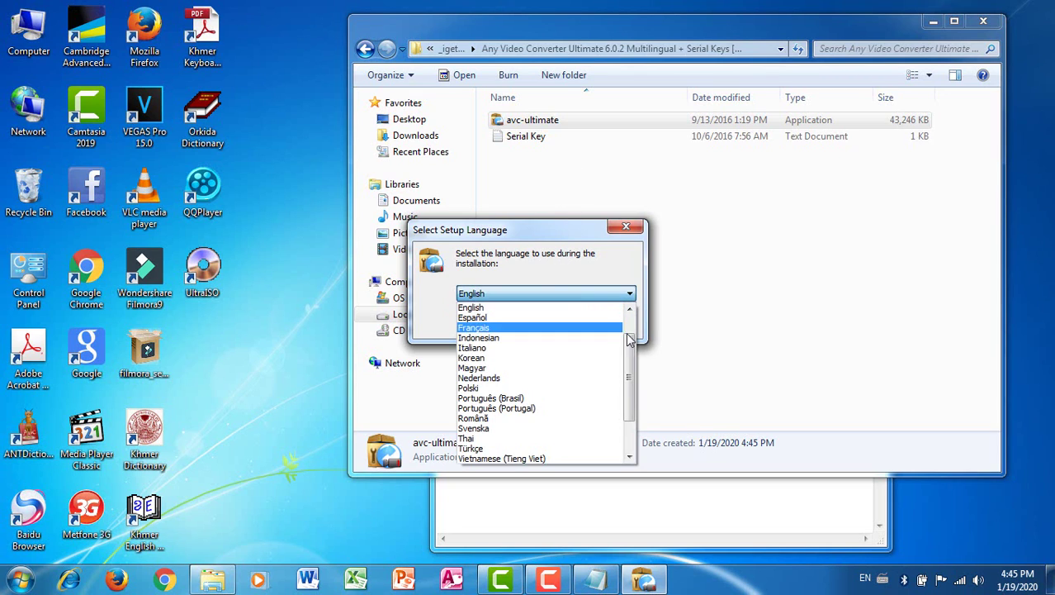
drag(631, 389, 628, 364)
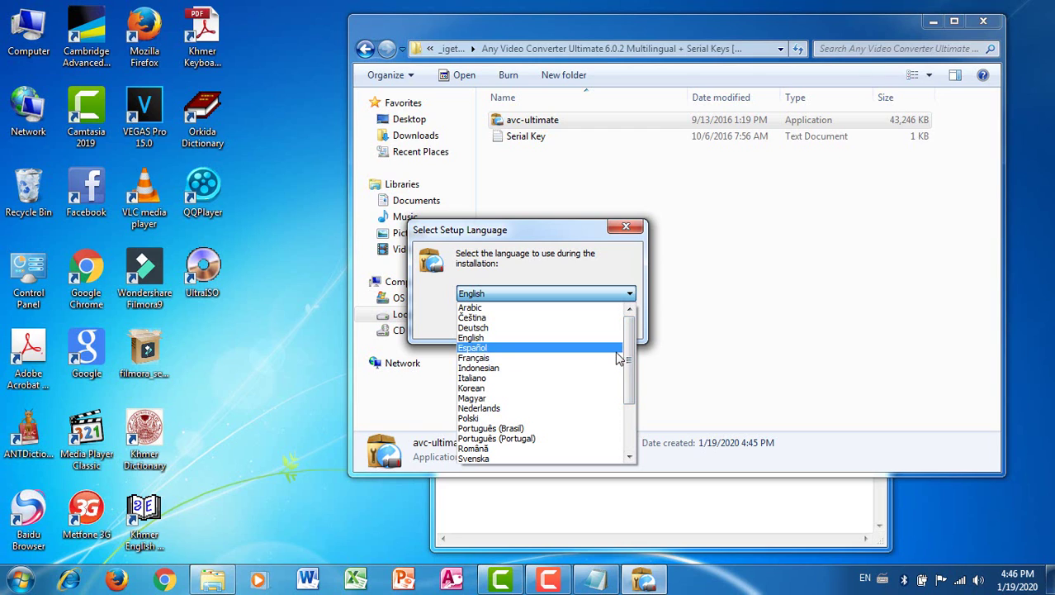
click(550, 338)
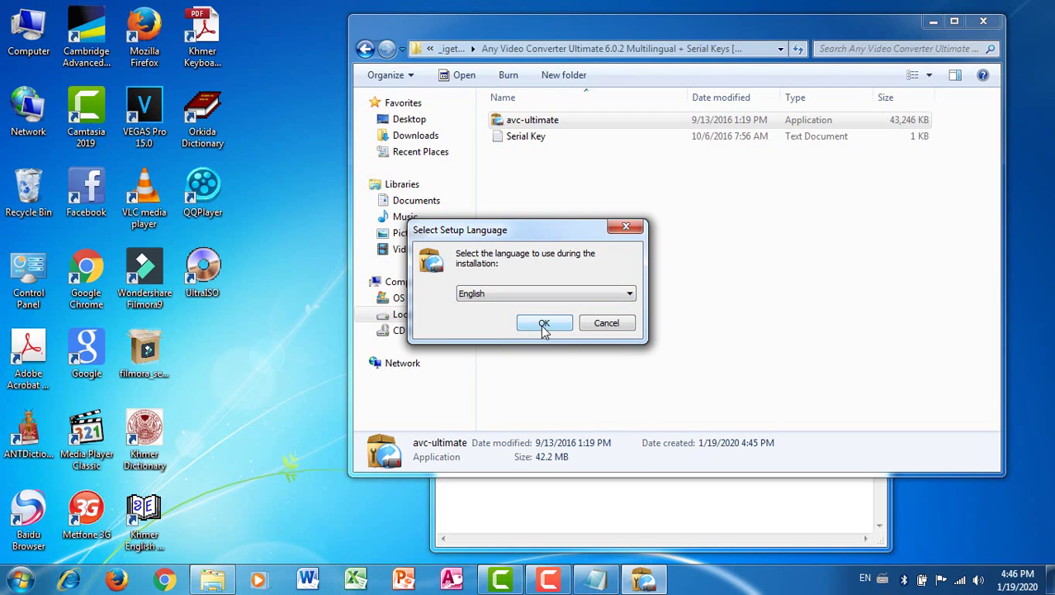
click(544, 324)
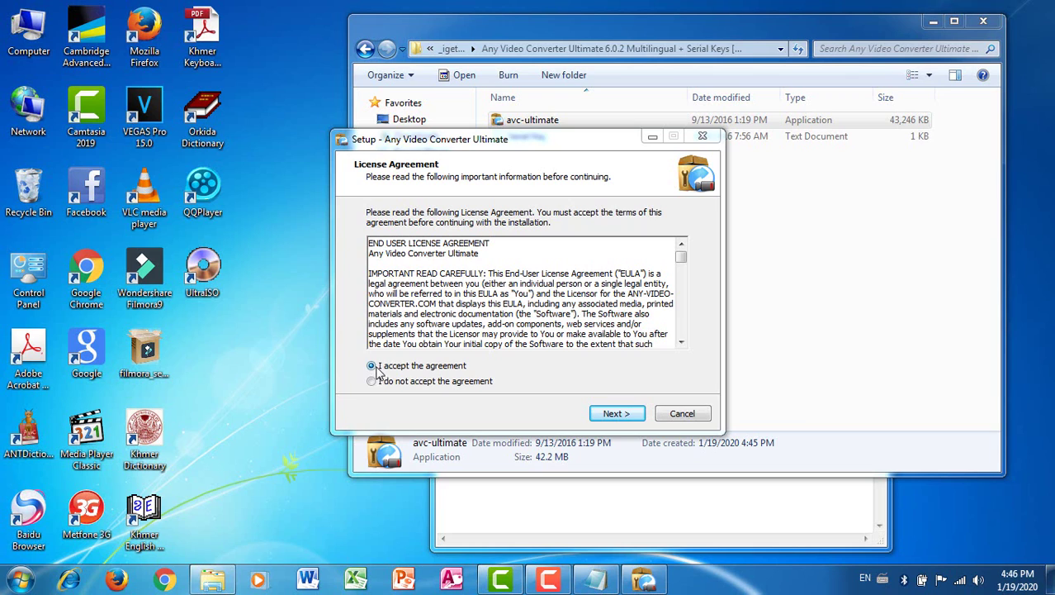
click(617, 414)
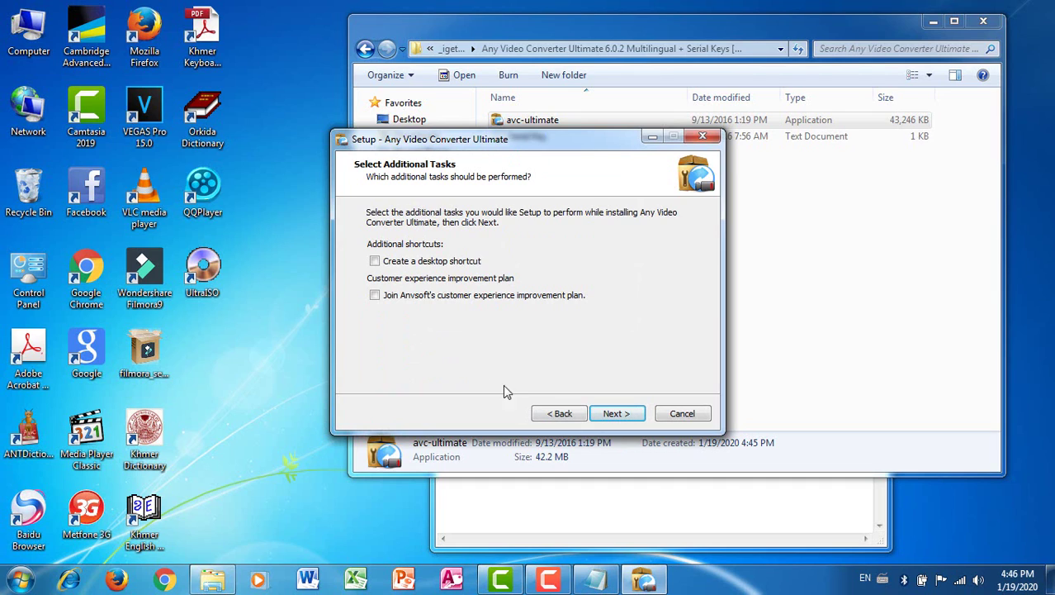
- Install Any Video Converter Ultimate with a desktop shortcut and finish setup with the program launching
click(376, 262)
click(375, 263)
click(613, 411)
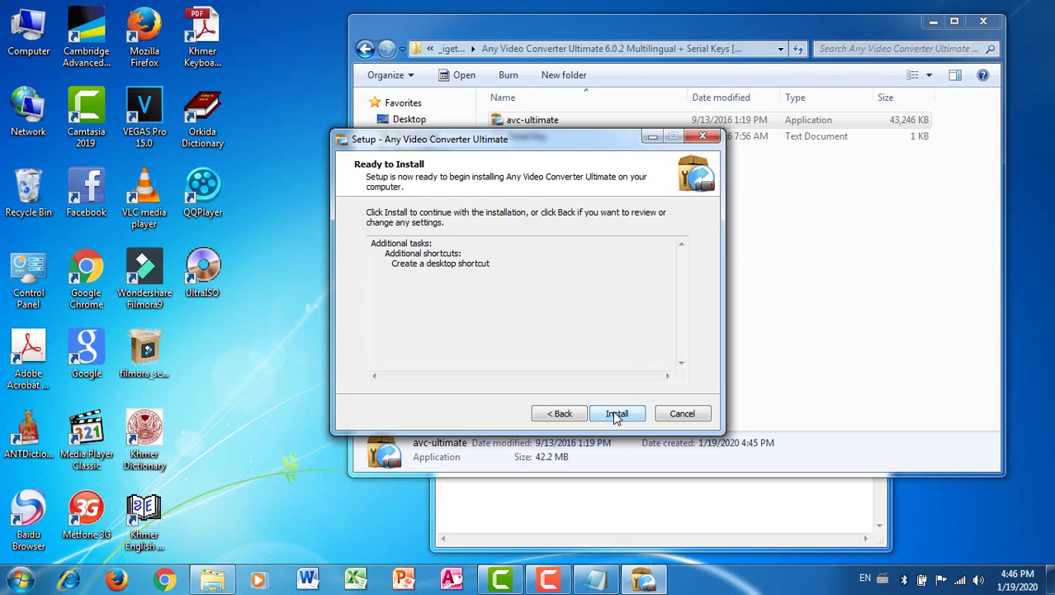
click(613, 410)
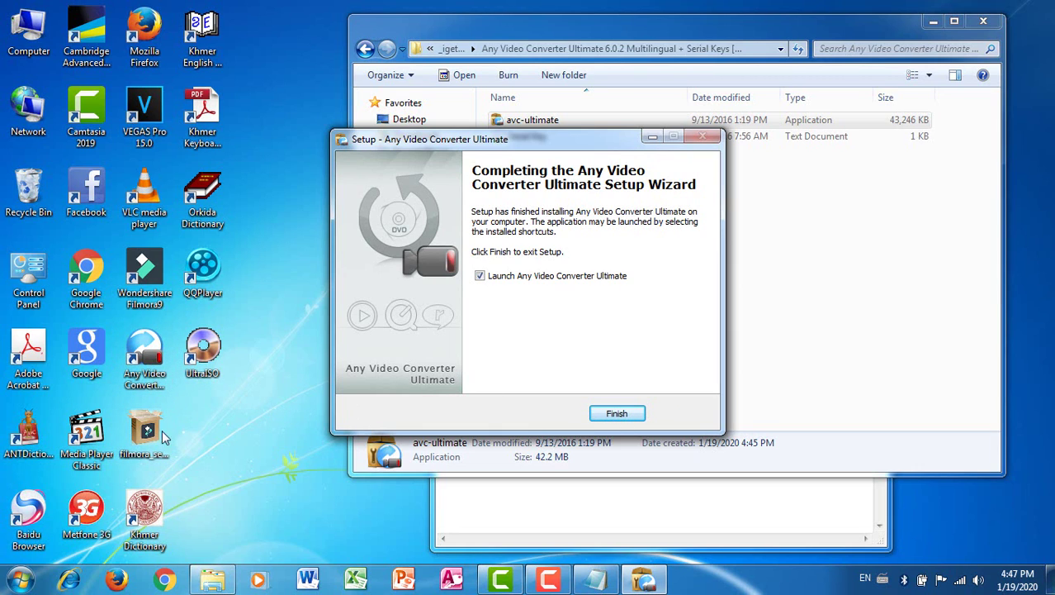
click(618, 415)
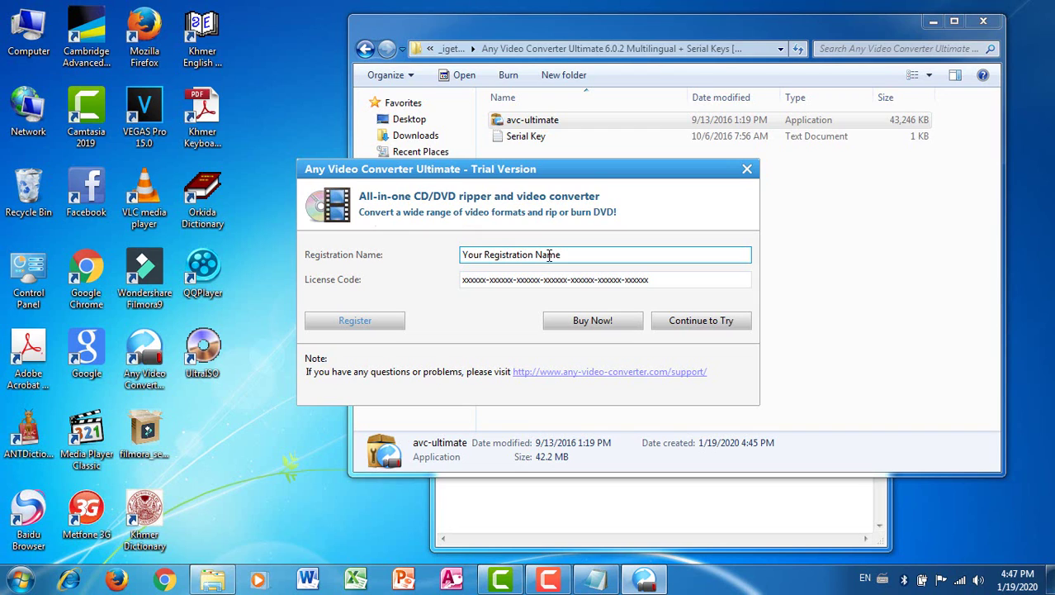
- Move the registration window aside and close the open Serial Key text file
drag(588, 175, 474, 191)
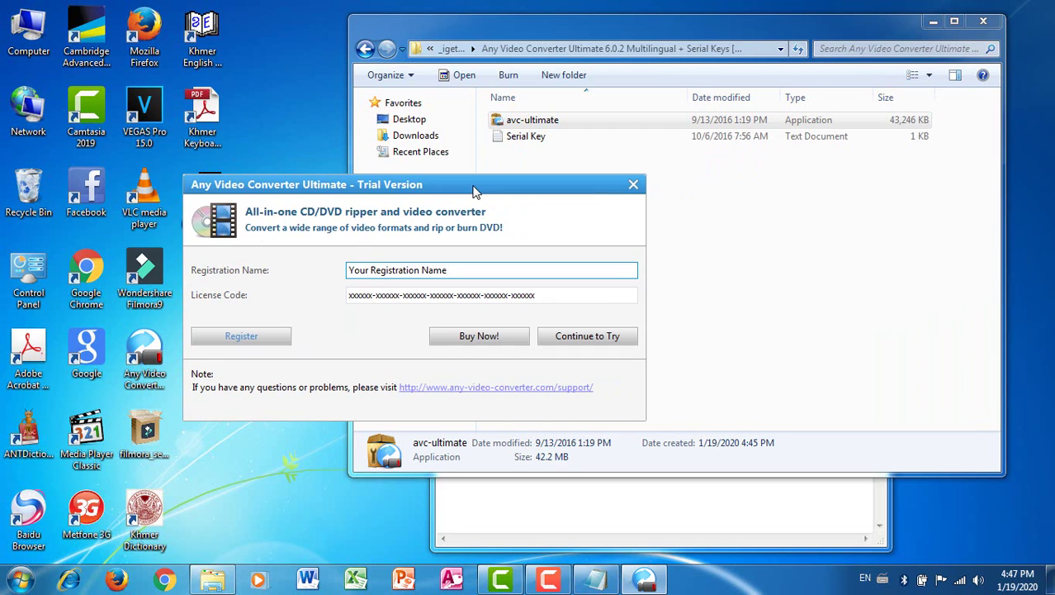
click(573, 524)
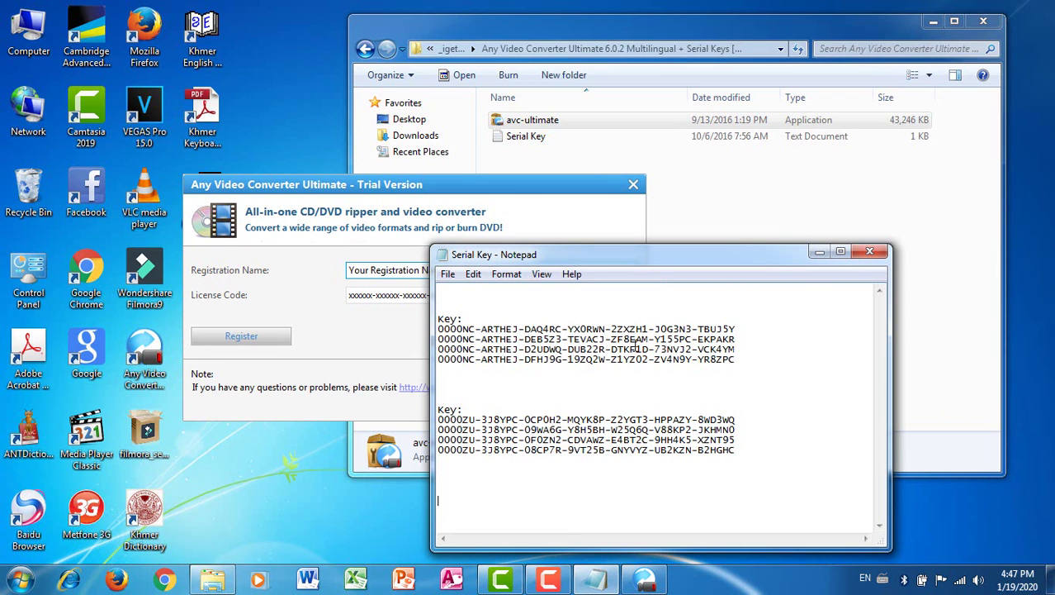
click(870, 251)
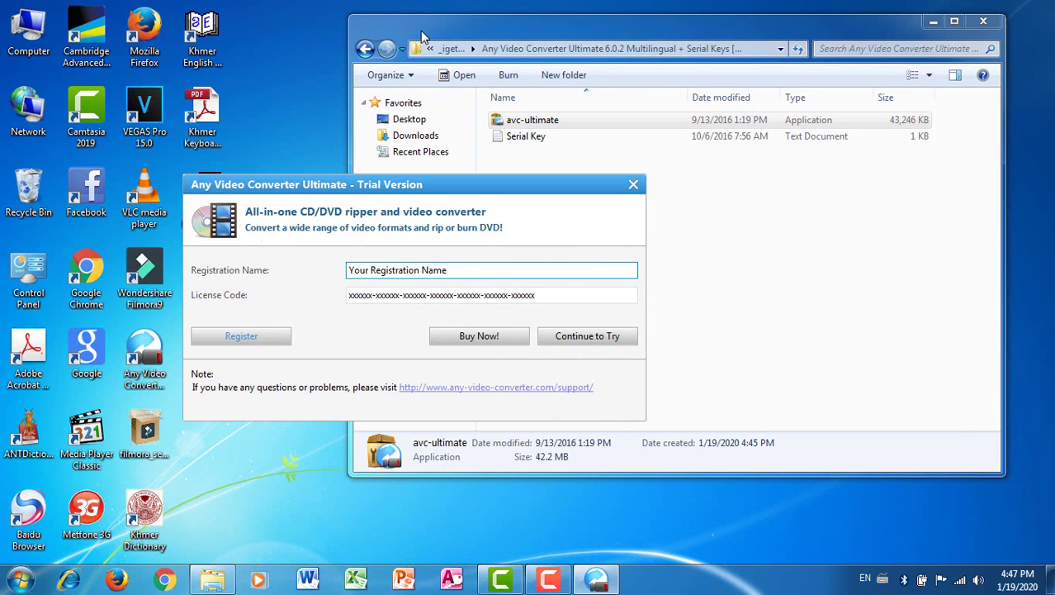
- Go back to the parent folder and extract the Any Video Converter Ultimate 6.0.2 Multilingual Portable archive there
click(398, 49)
click(366, 50)
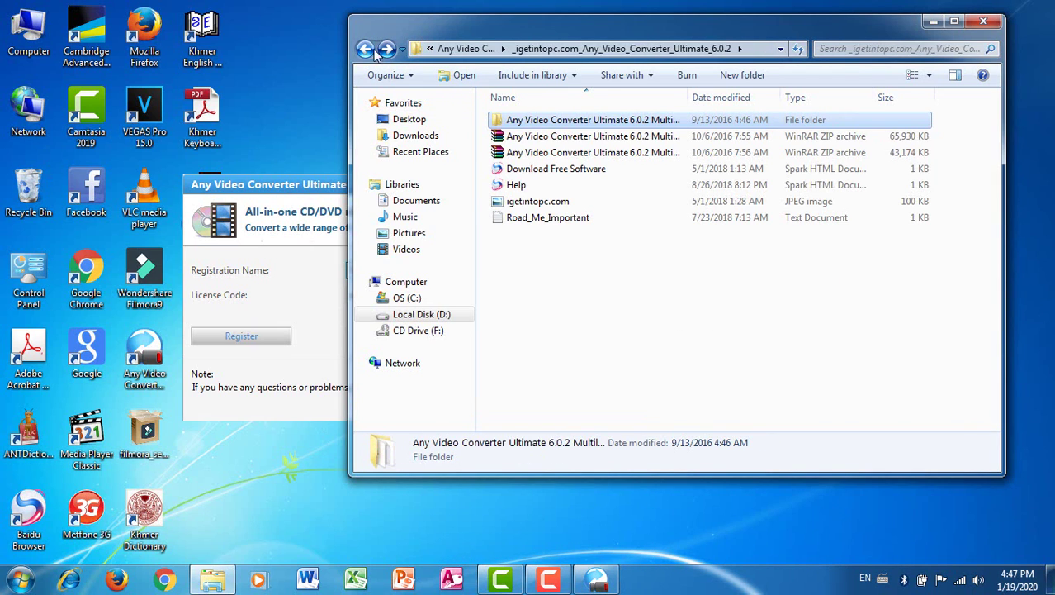
click(517, 139)
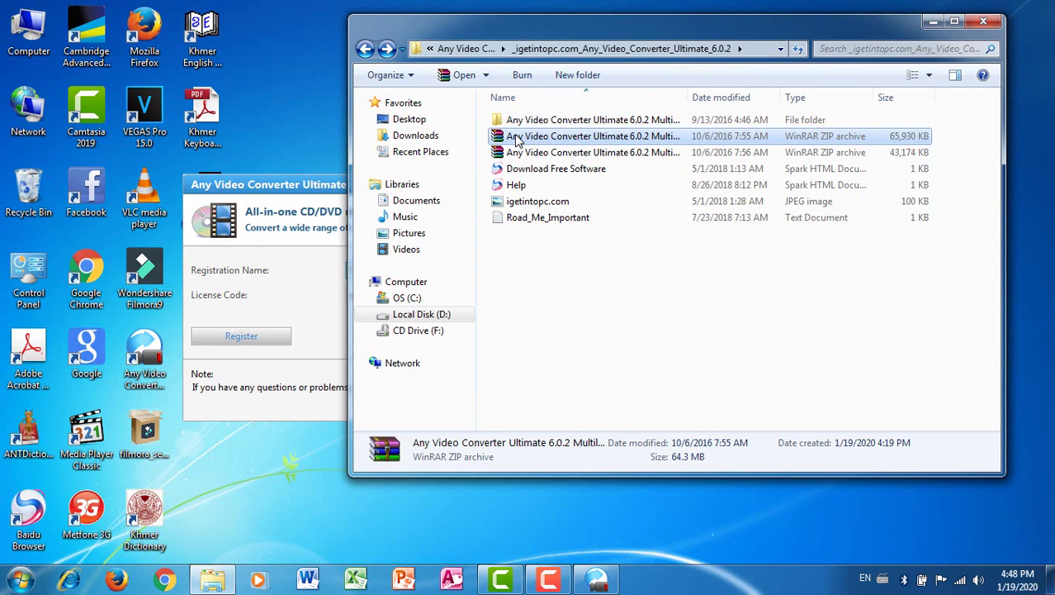
right_click(516, 139)
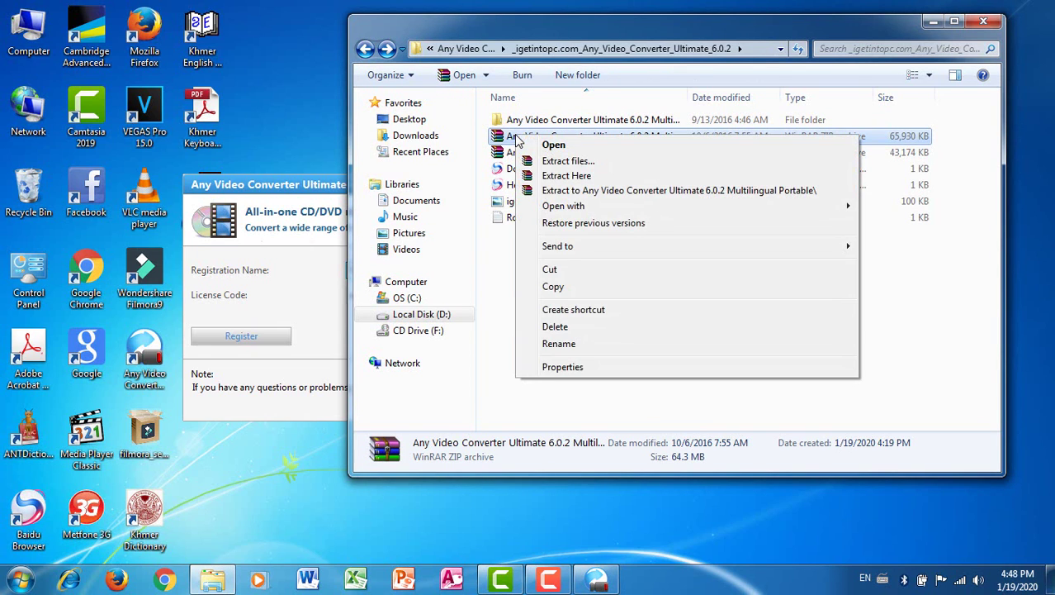
click(539, 176)
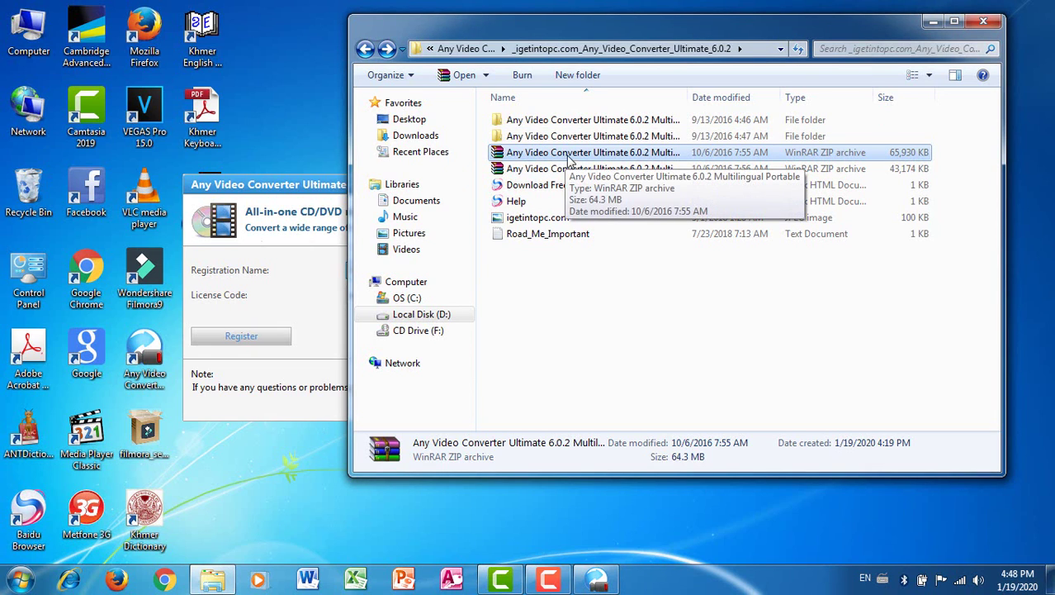
- Open the Serial Key text file inside the extracted Multilingual Portable folder
click(550, 138)
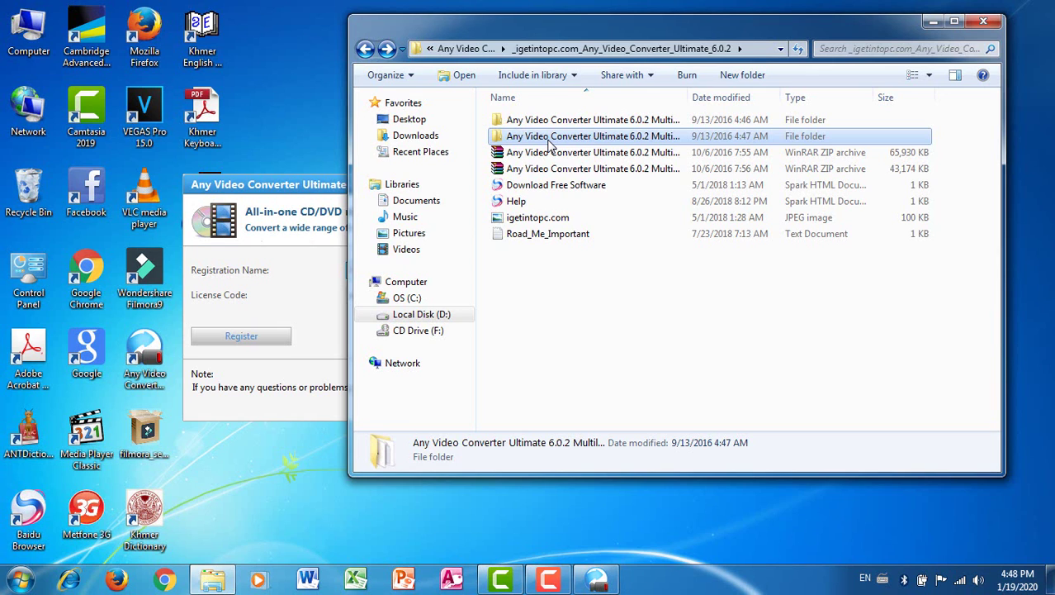
double_click(548, 139)
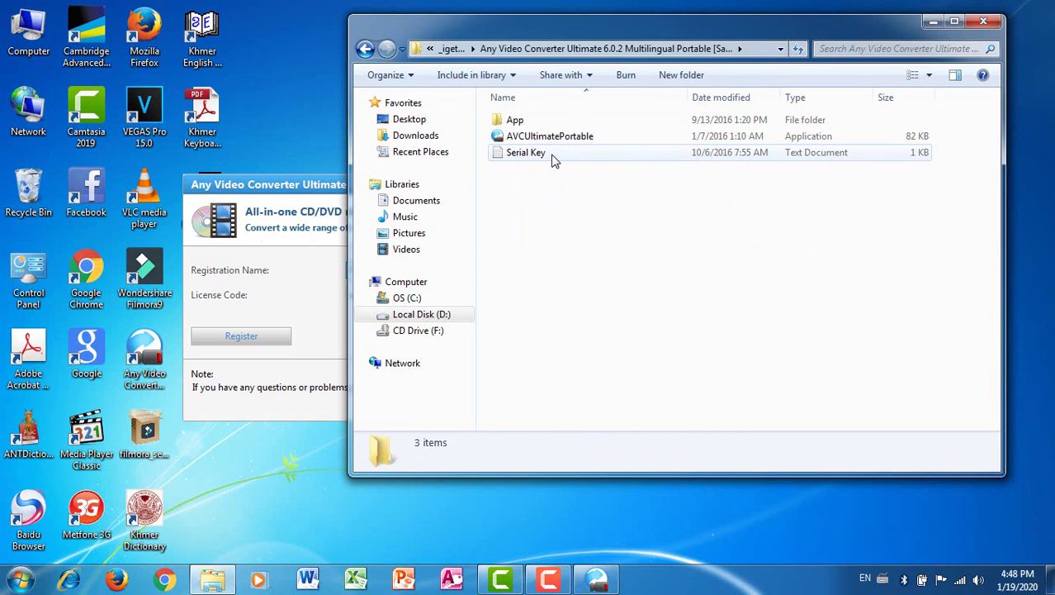
double_click(553, 157)
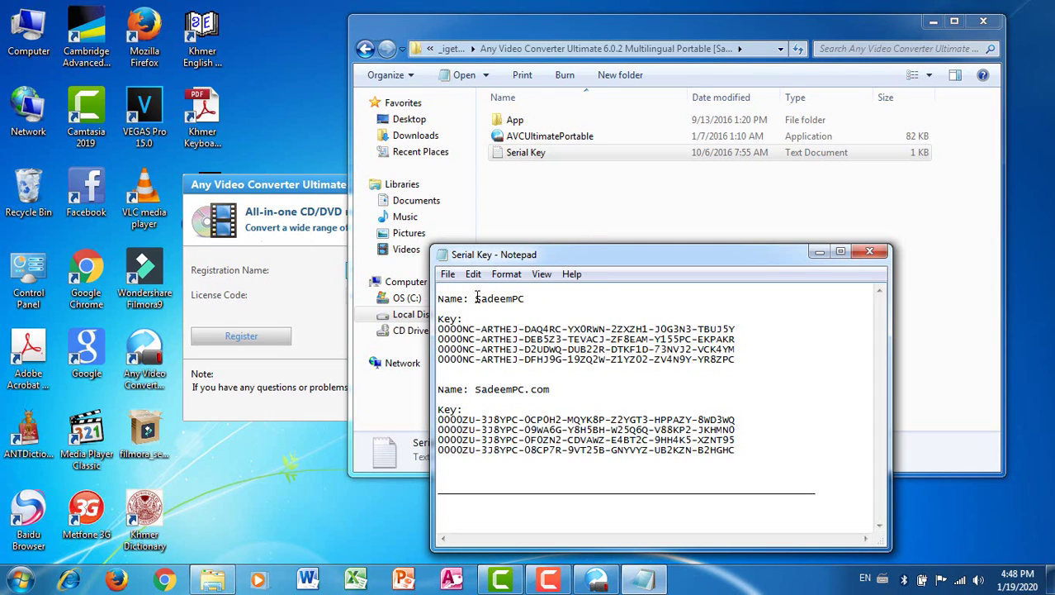
- Copy the first registration name from the Serial Key file and paste it over the Registration Name placeholder
drag(476, 297, 525, 299)
right_click(514, 295)
click(551, 348)
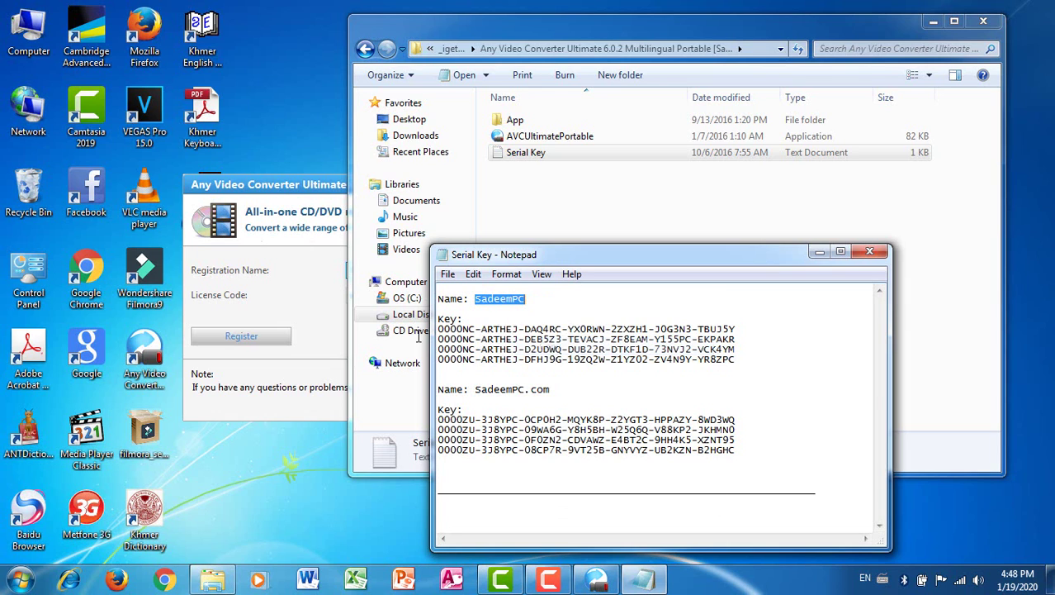
click(301, 299)
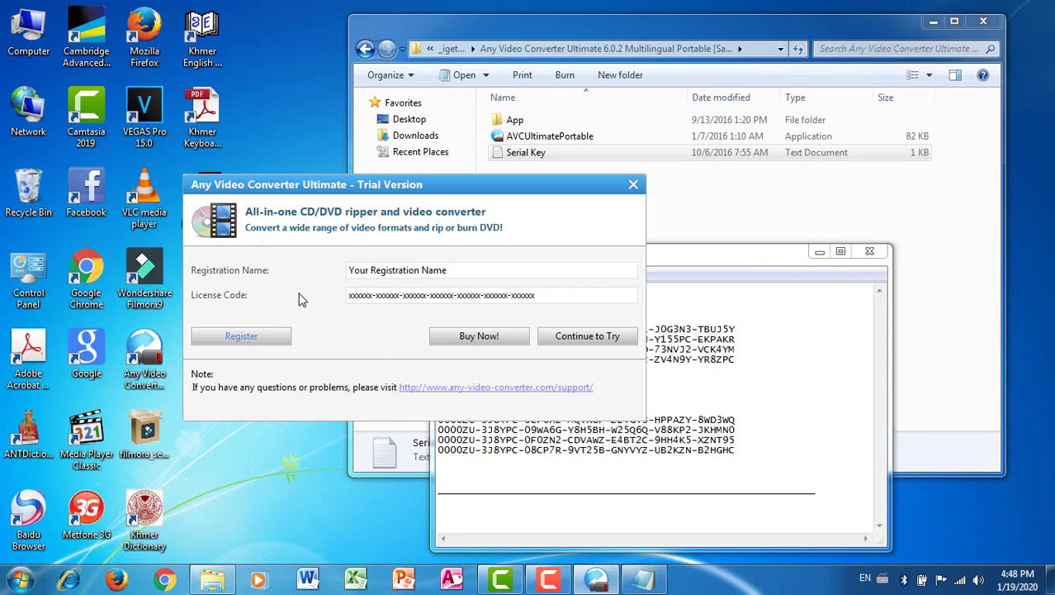
click(388, 270)
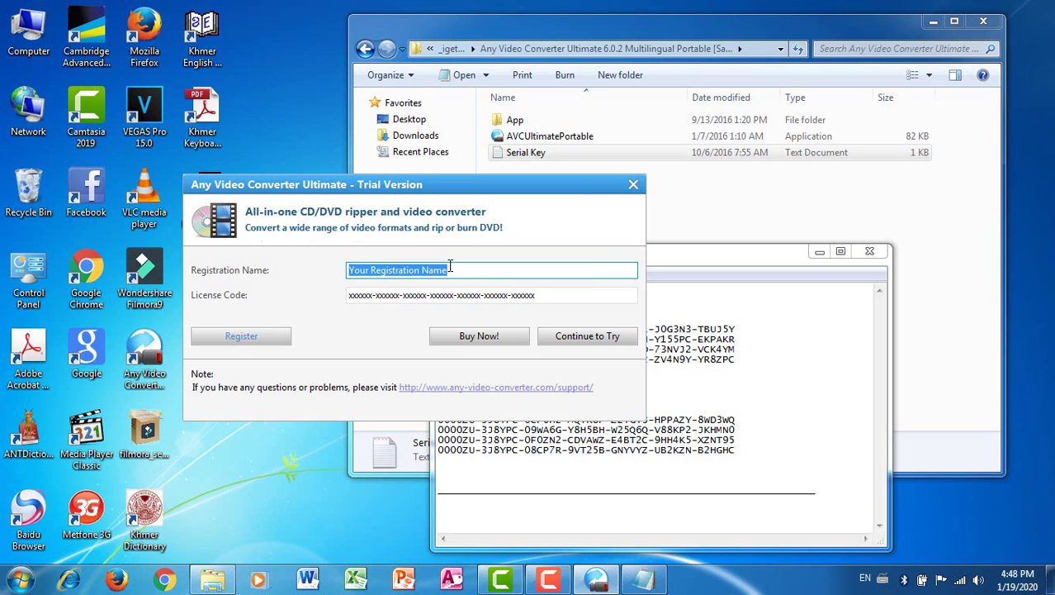
key(ctrl+v)
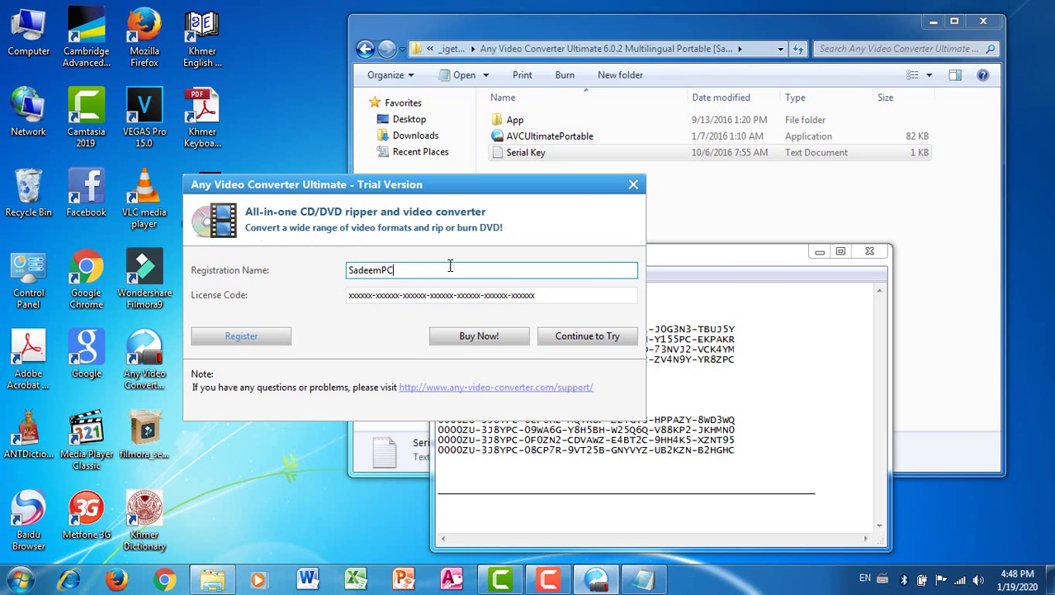
- Copy the first group of license keys from the Serial Key file and paste it over the License Code placeholder
click(730, 288)
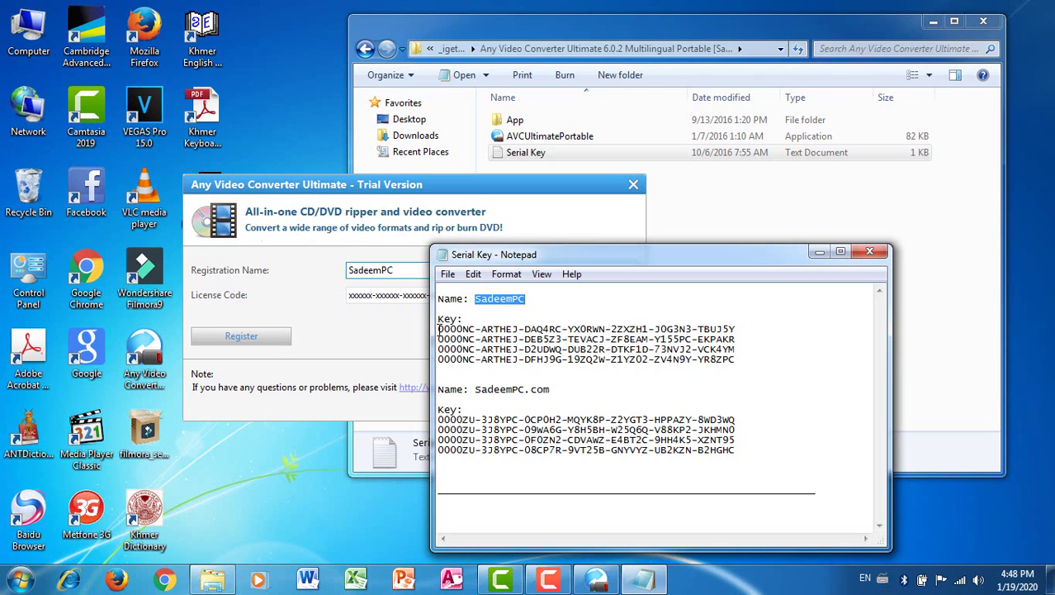
drag(439, 329, 741, 357)
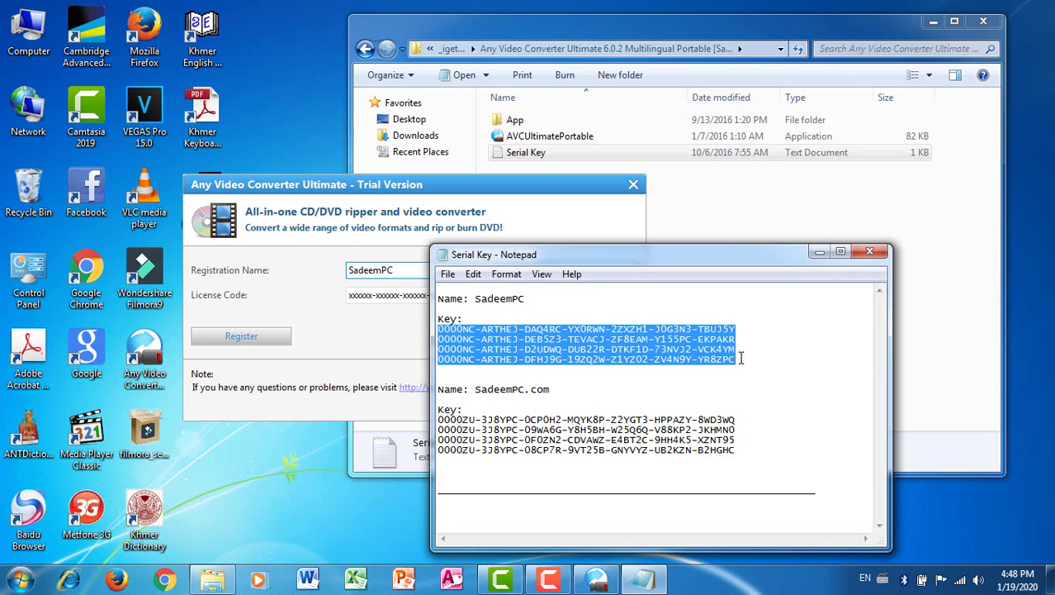
right_click(666, 354)
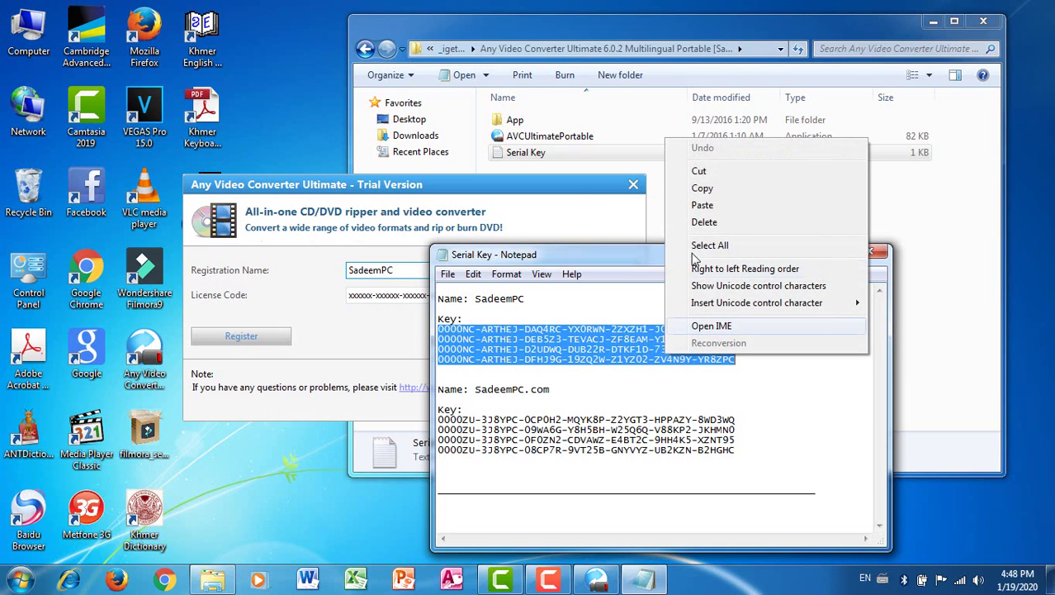
click(701, 190)
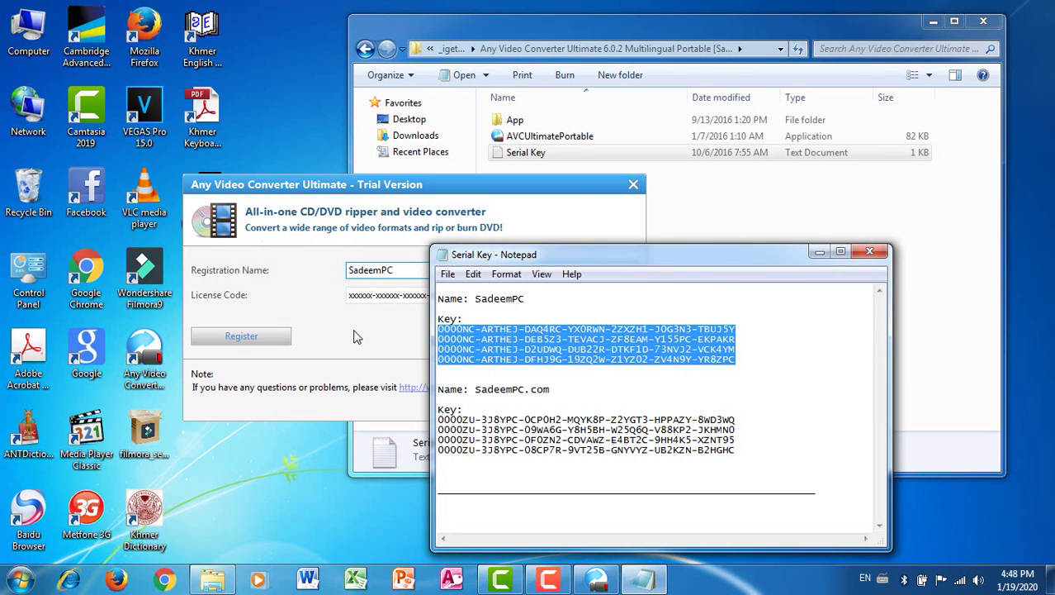
click(357, 330)
click(374, 297)
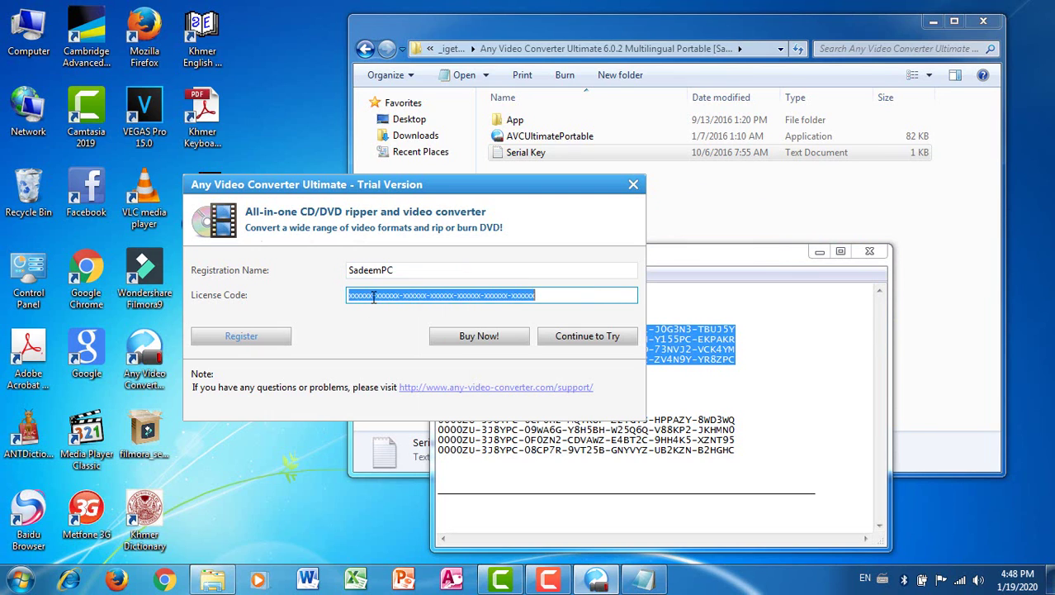
key(ctrl+v)
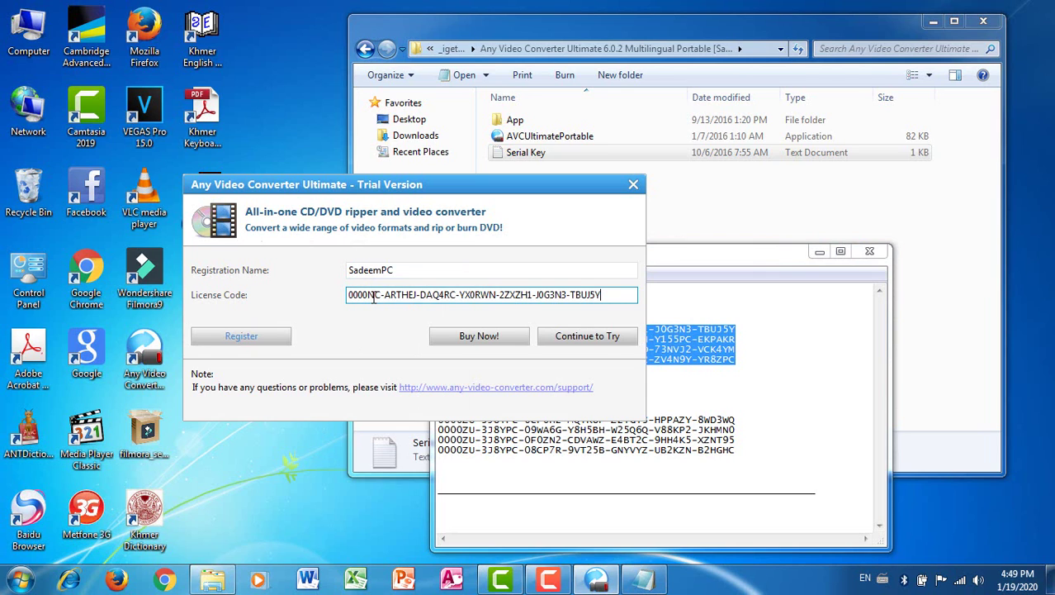
- Continue in trial mode and install the offered download engine update
click(587, 336)
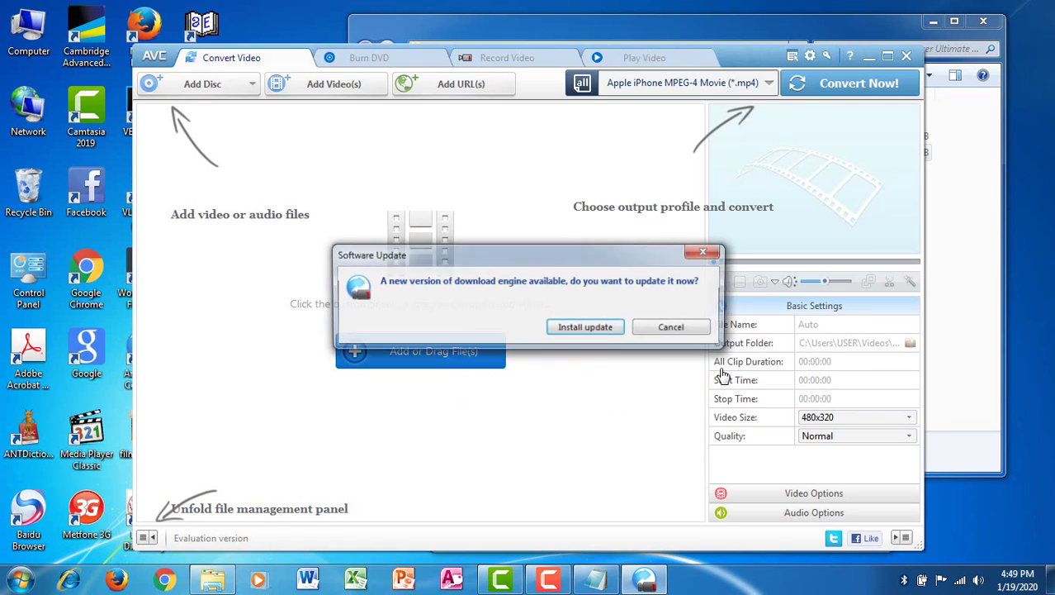
click(588, 329)
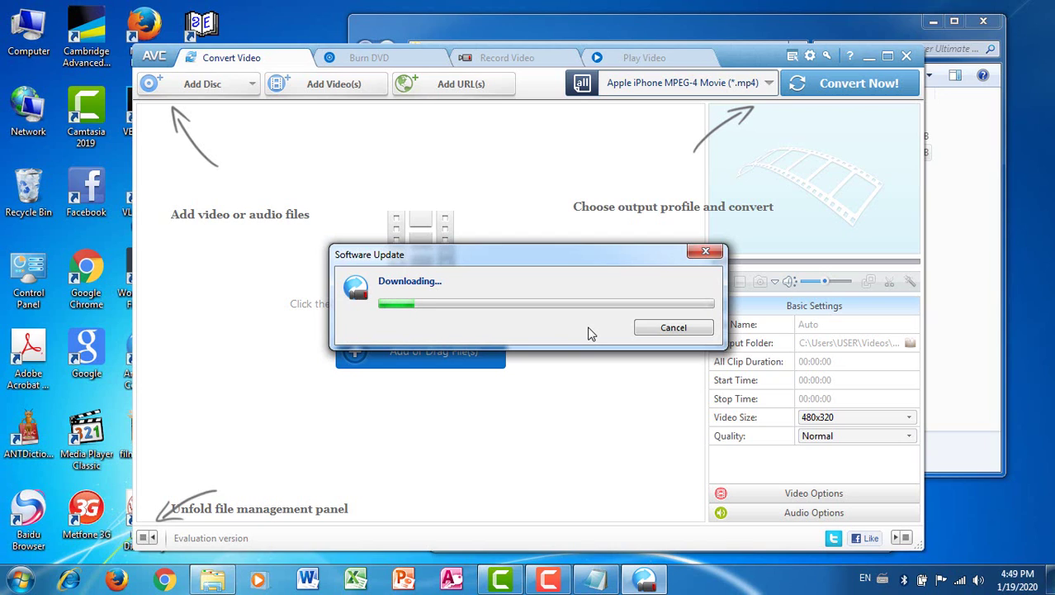
click(551, 583)
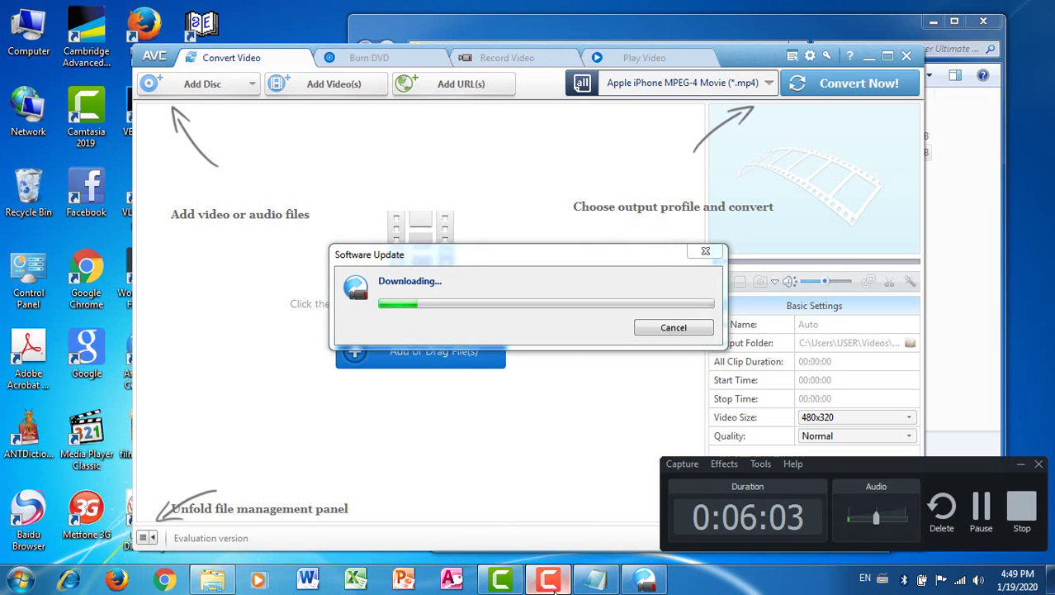
click(552, 583)
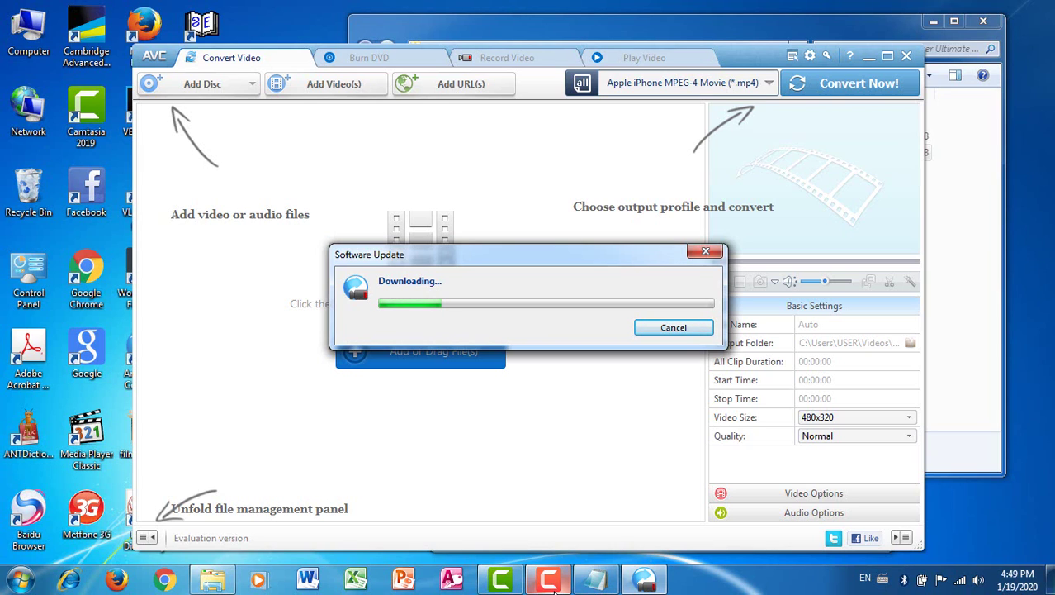
click(557, 571)
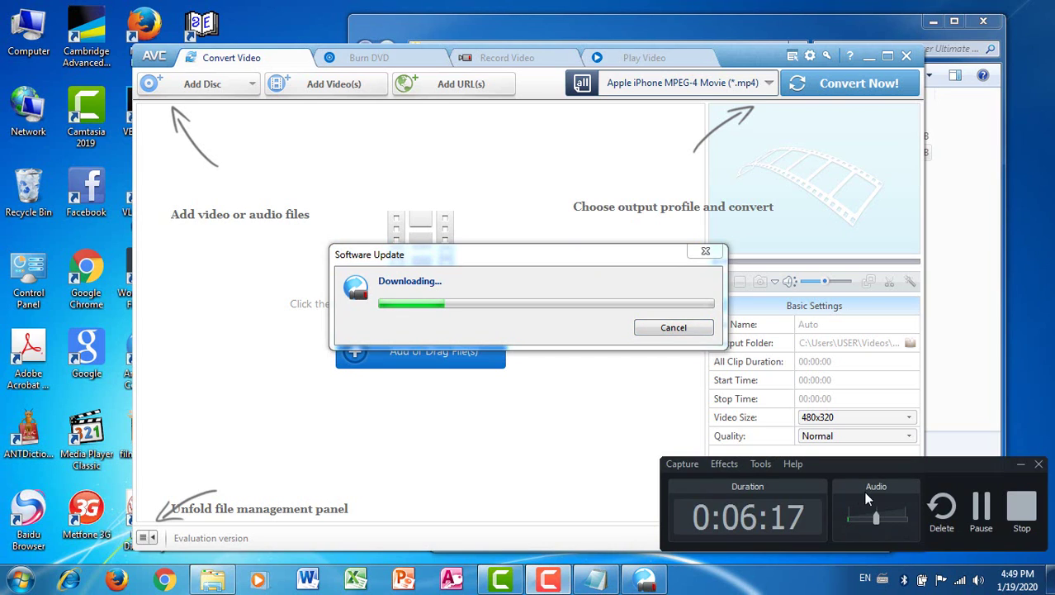
click(980, 508)
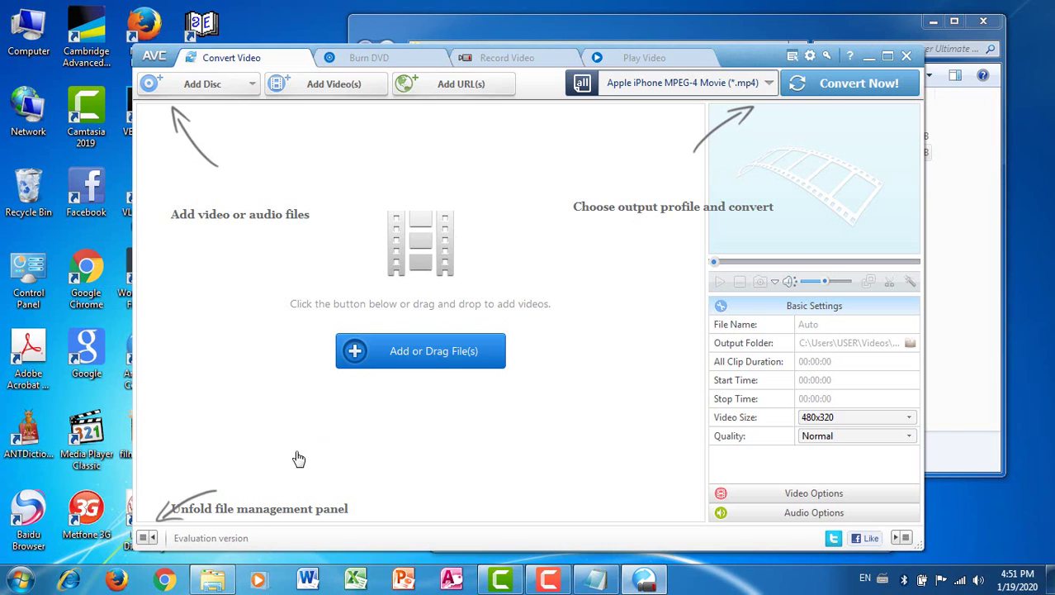
- Show and hide the file management panel, and examine the burn profiles for DVD burning, dismissing the Windows color scheme prompt
click(145, 537)
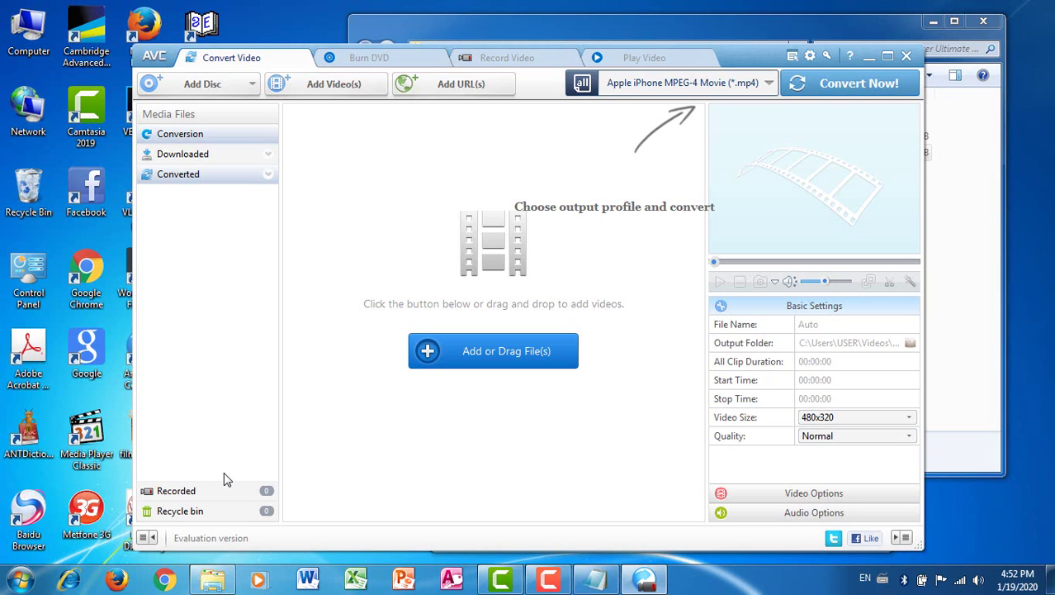
click(144, 538)
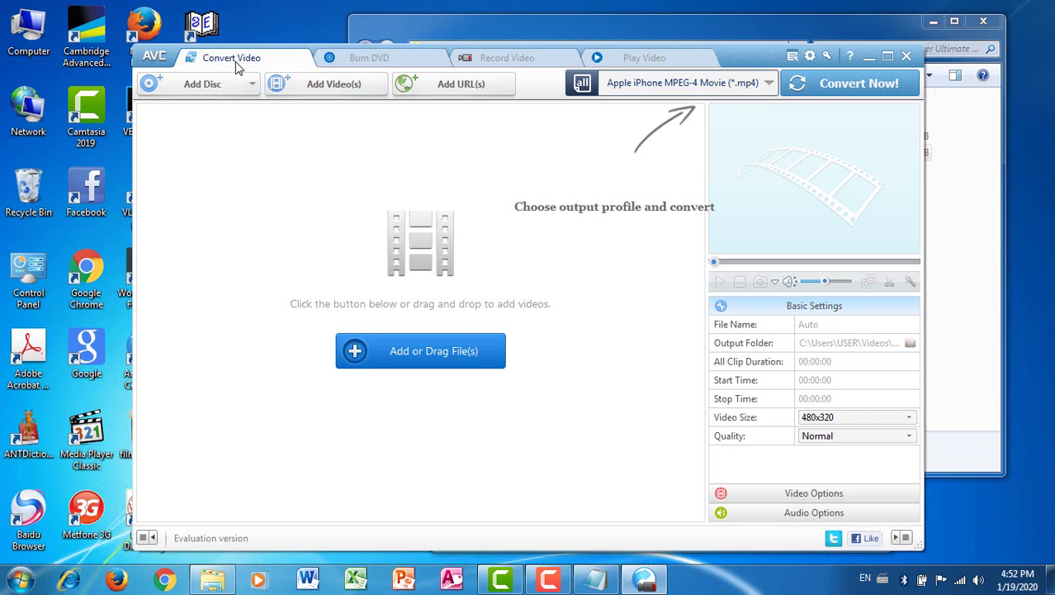
click(367, 64)
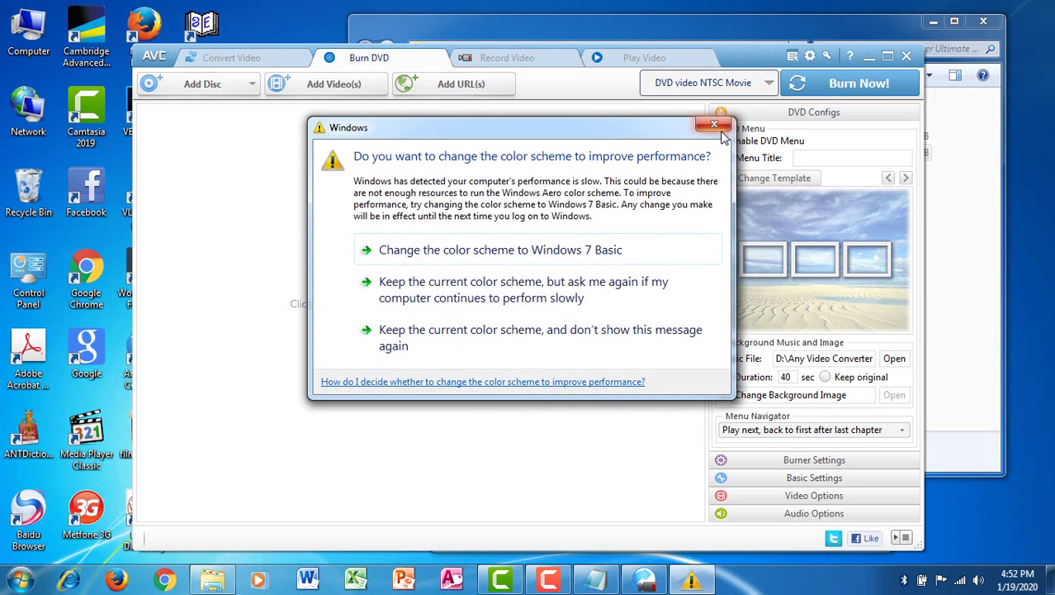
click(711, 125)
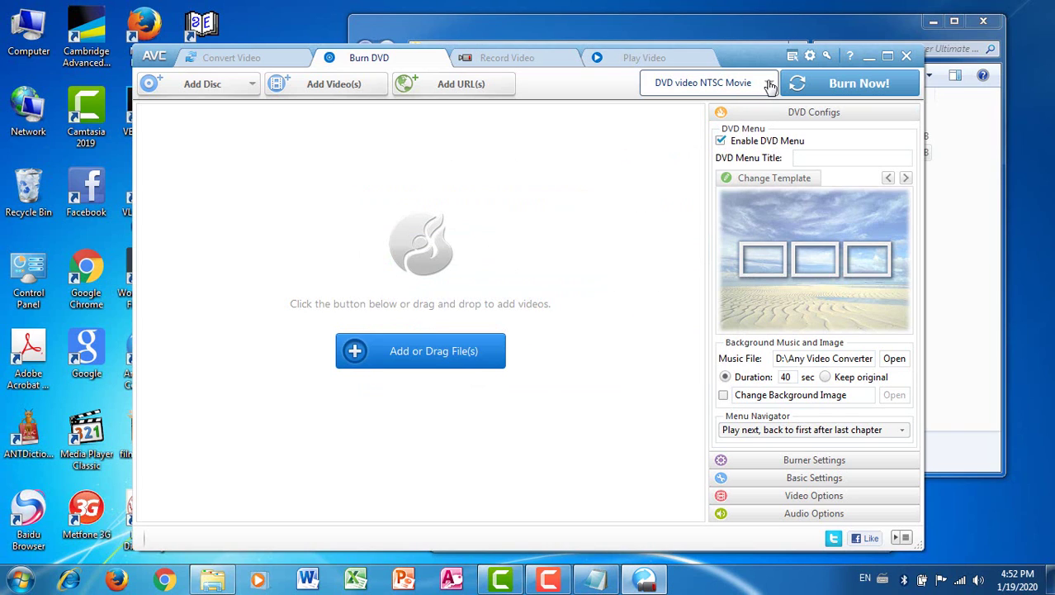
click(768, 83)
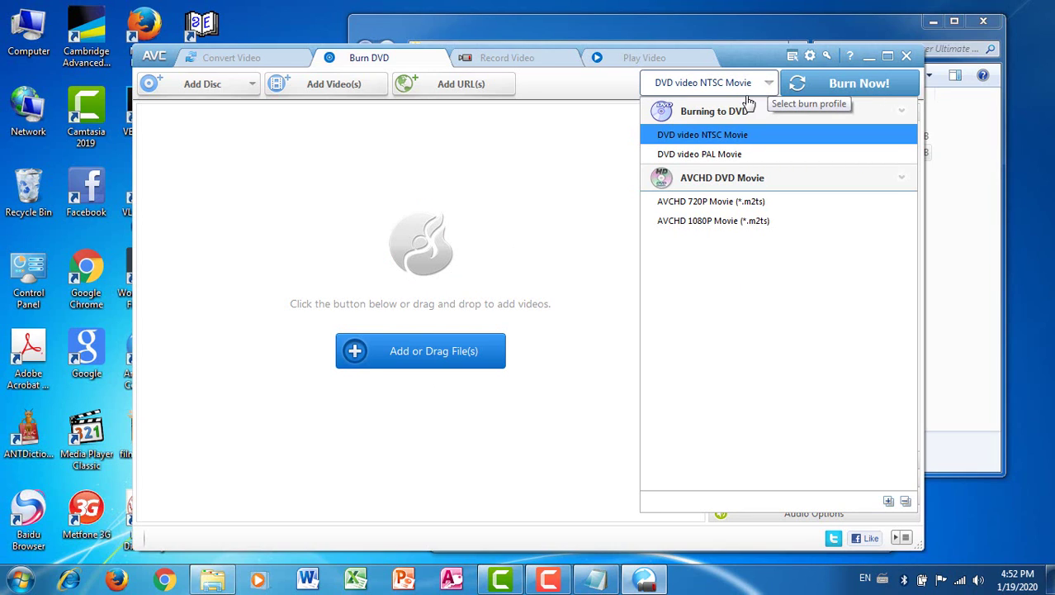
click(576, 208)
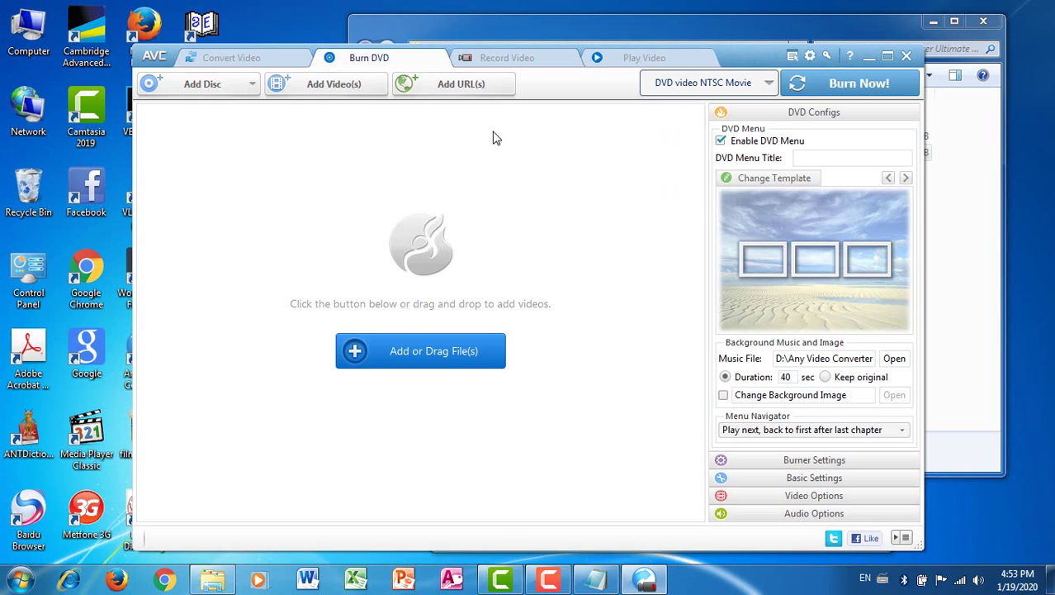
- View the Record Video page and switch to the Play Video page
click(496, 62)
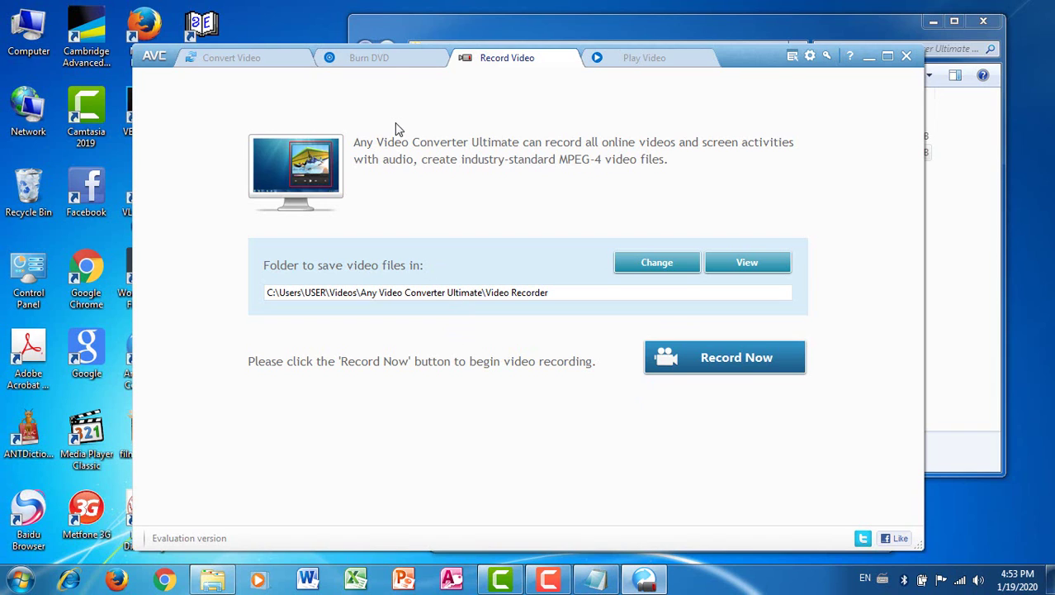
click(662, 58)
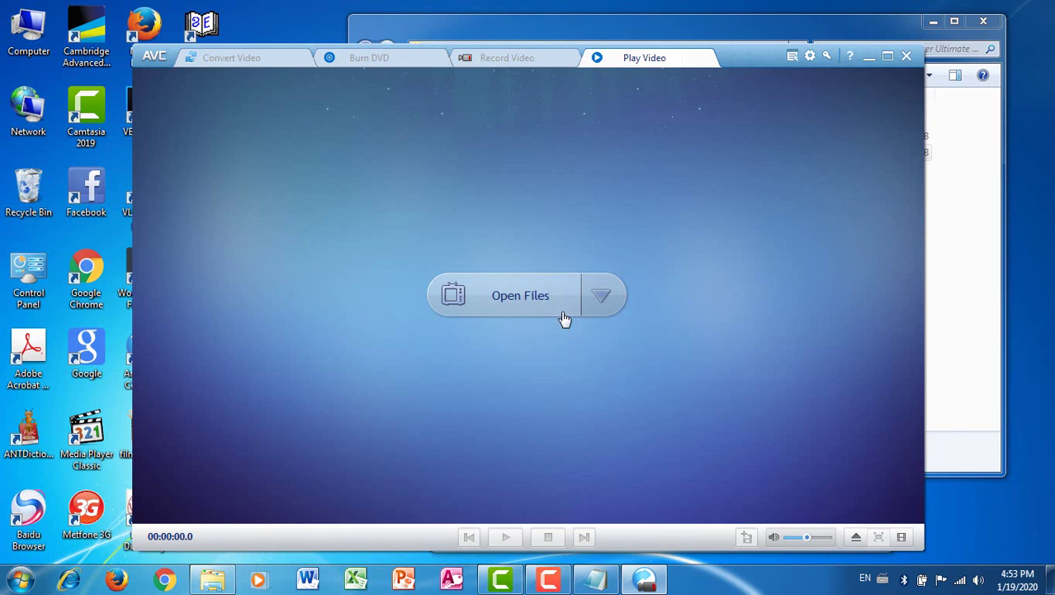
click(602, 304)
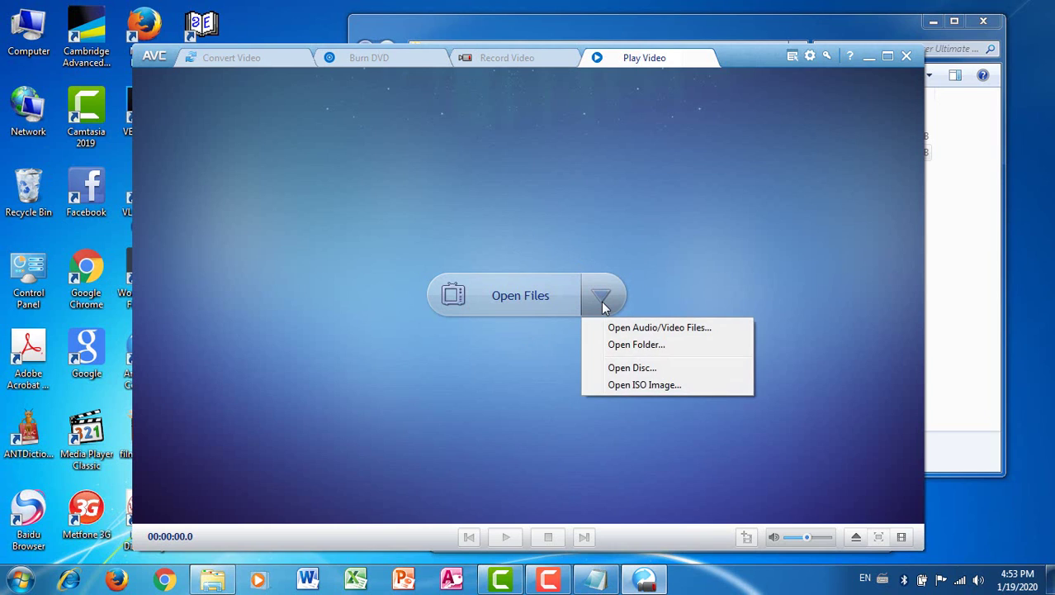
click(631, 350)
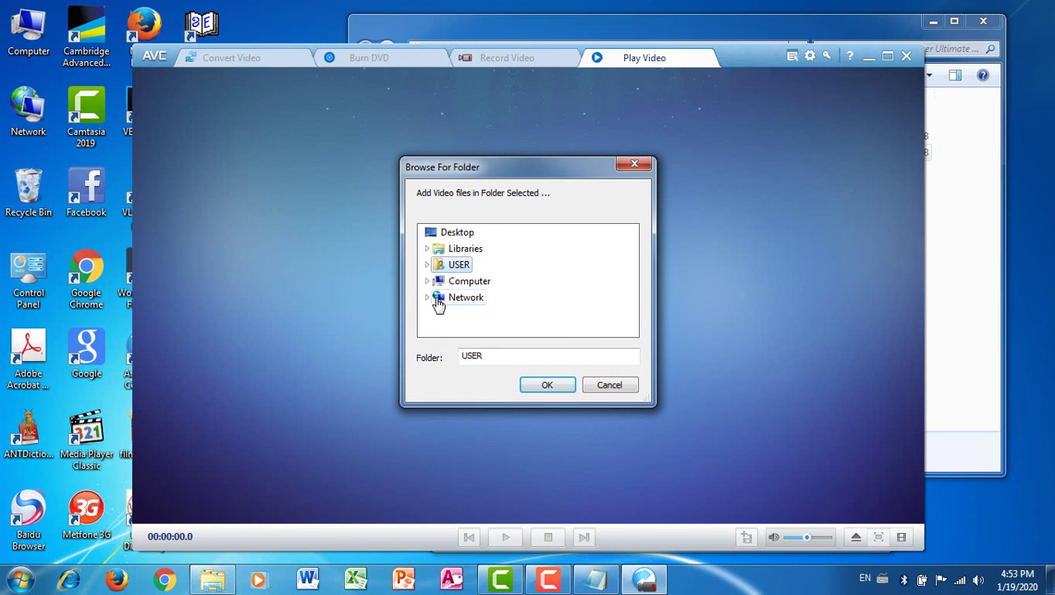
double_click(462, 248)
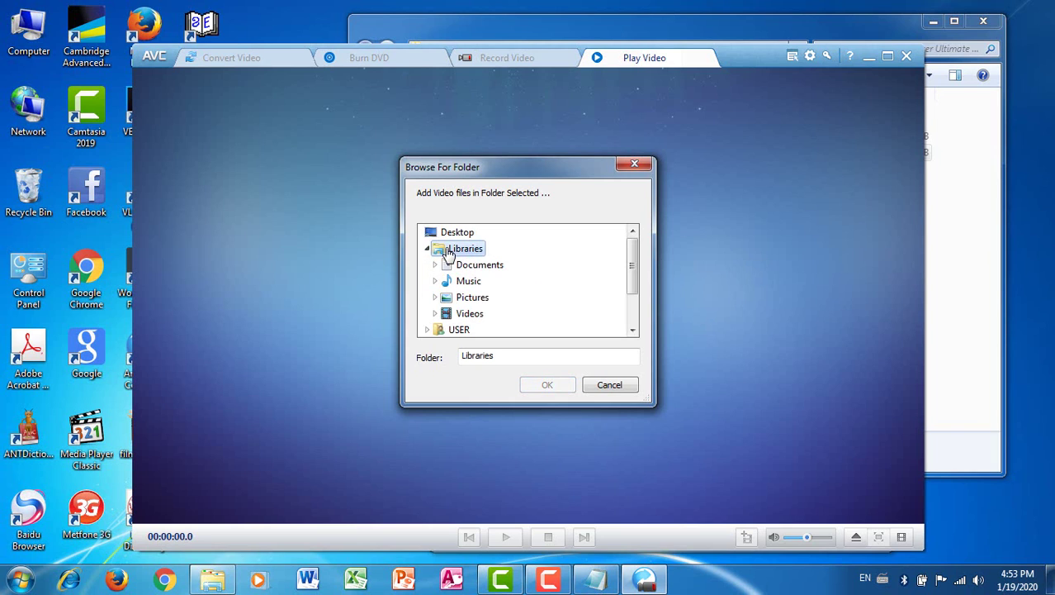
double_click(470, 315)
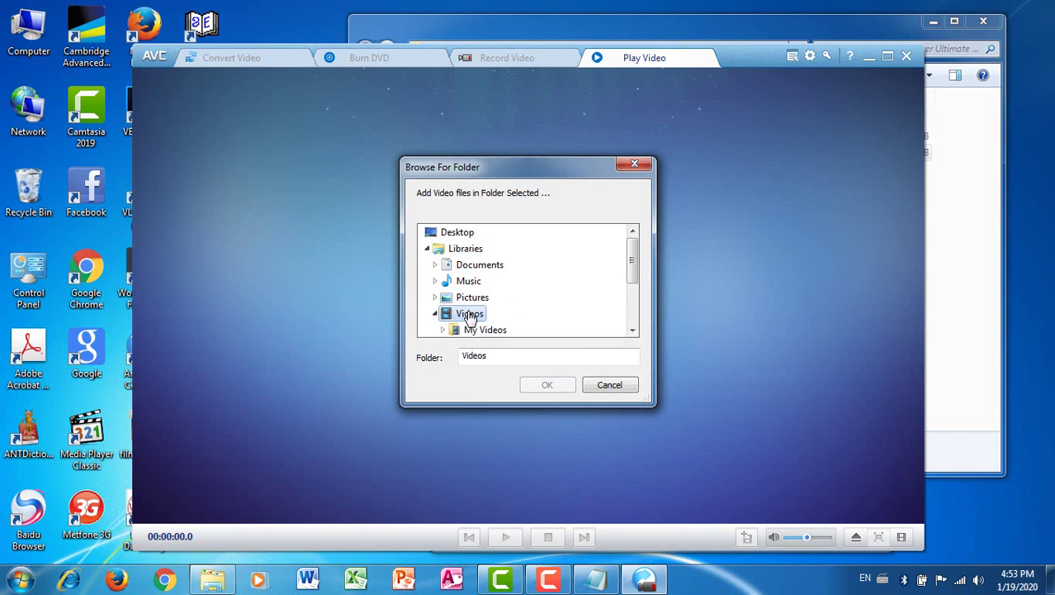
drag(632, 260, 632, 271)
double_click(486, 314)
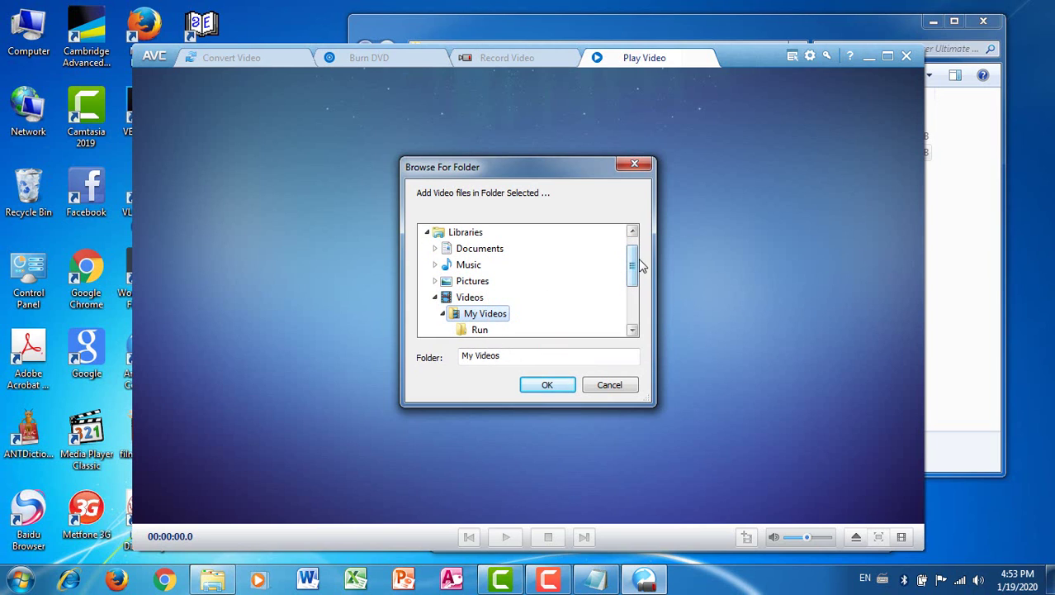
drag(634, 269, 633, 283)
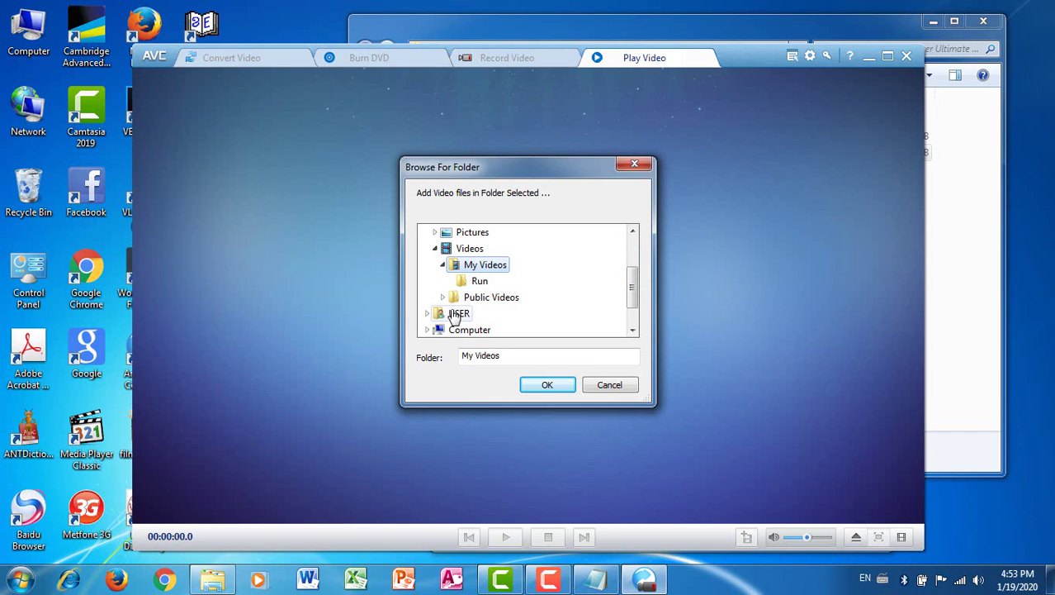
click(482, 281)
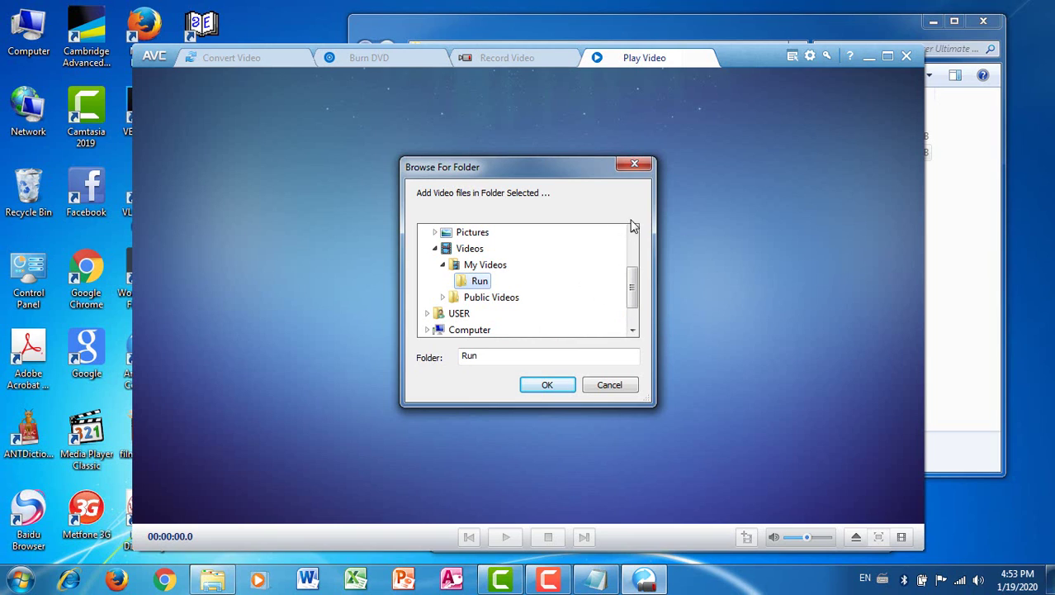
click(633, 166)
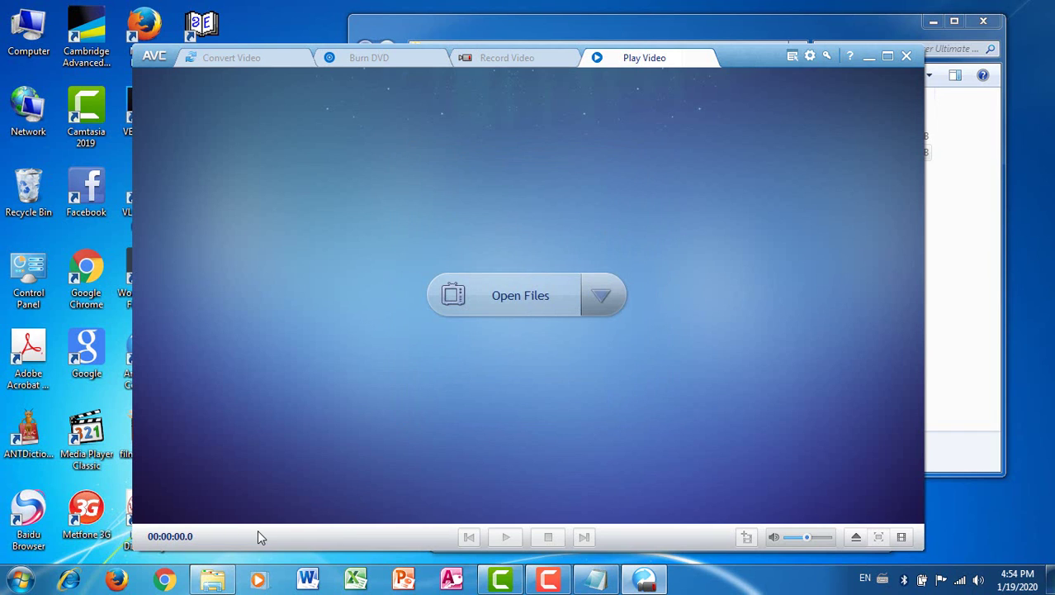
- Load the Shearing Center video from the Videos library into the player and minimize the file window
click(212, 579)
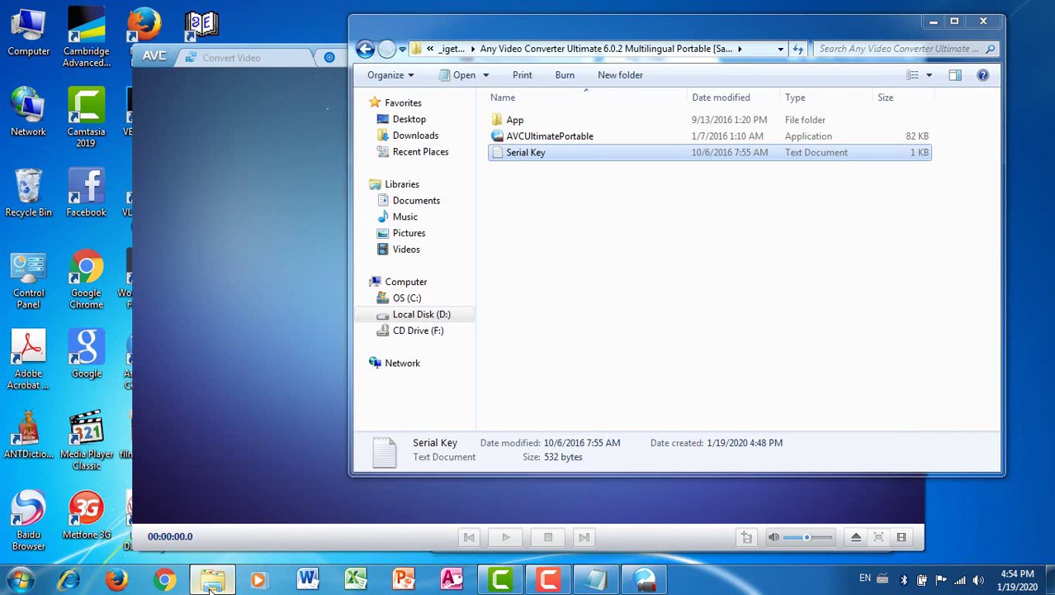
click(420, 249)
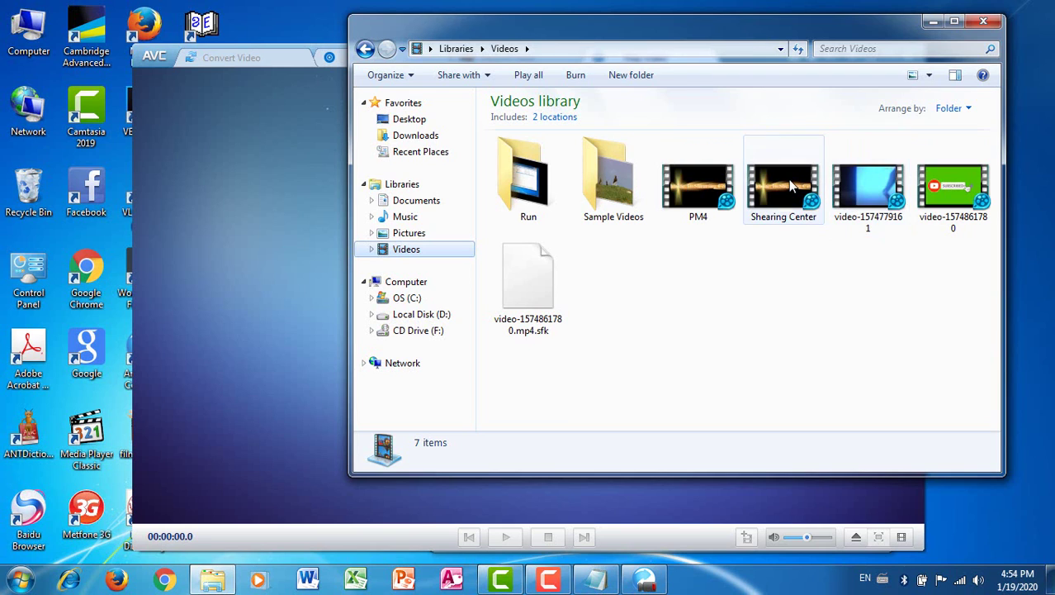
drag(788, 178, 287, 477)
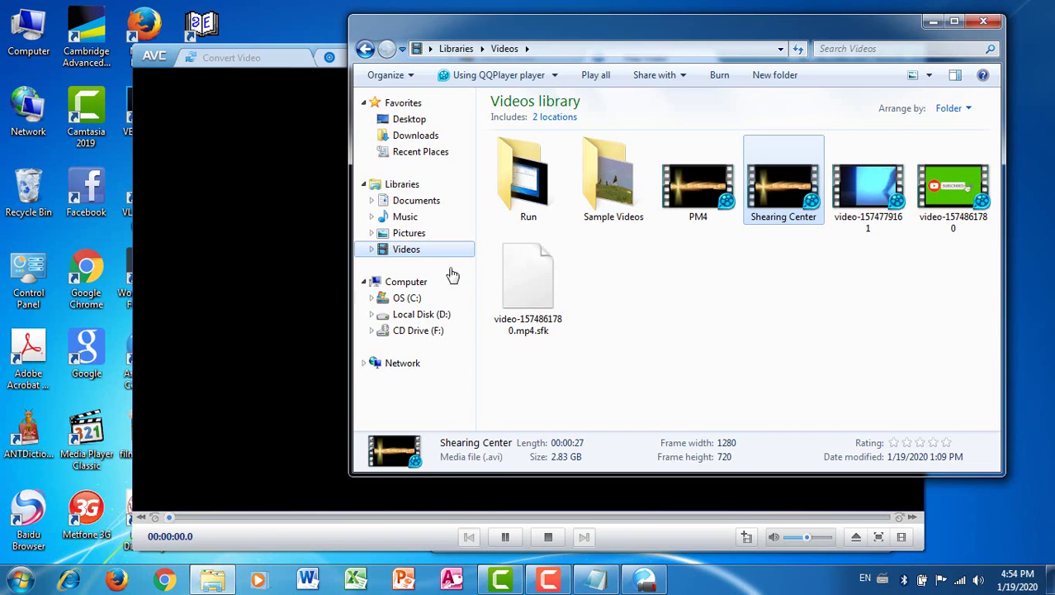
click(935, 21)
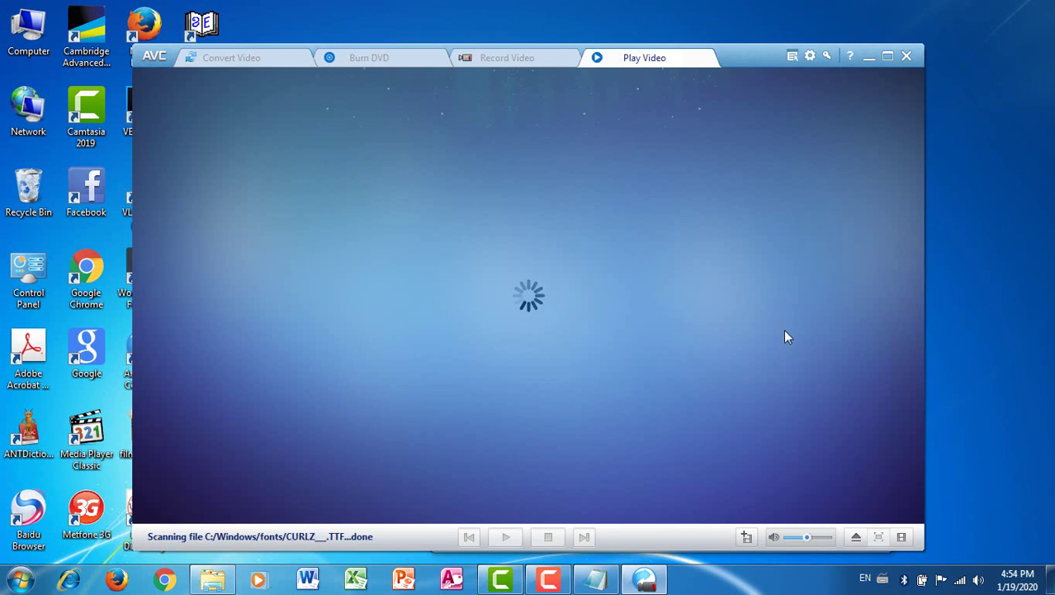
click(538, 591)
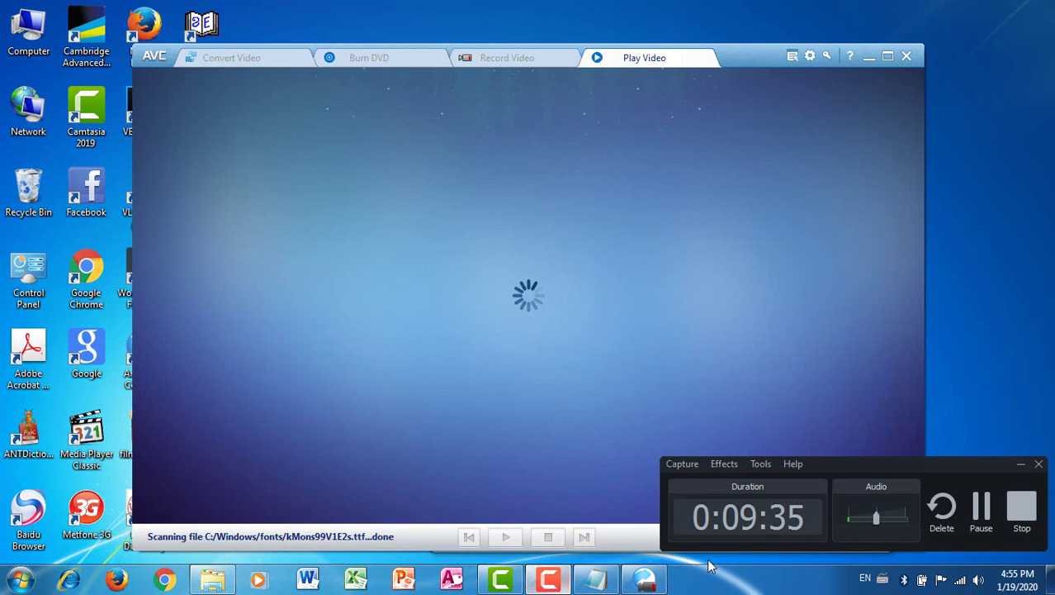
click(980, 505)
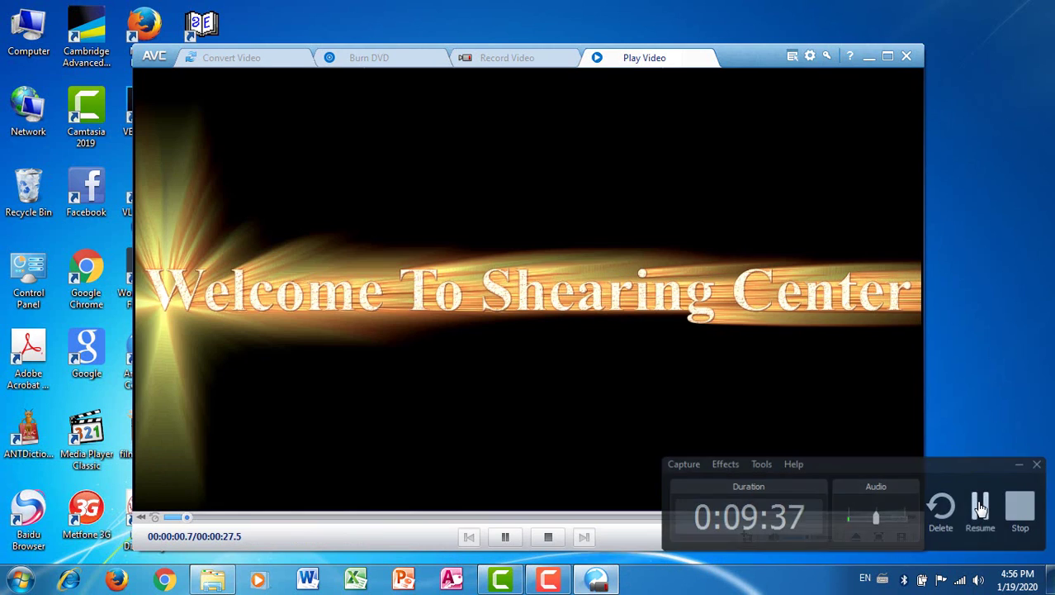
click(980, 504)
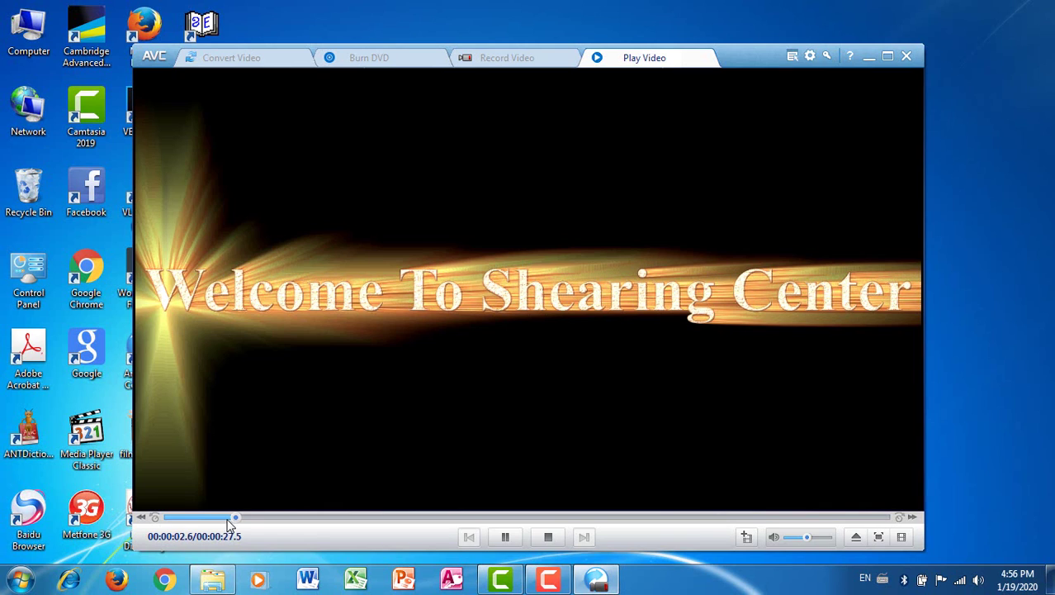
- Skip ahead in the Shearing Center video, pause and resume its playback, leave it paused, and return to the Convert Video page
drag(238, 520, 269, 521)
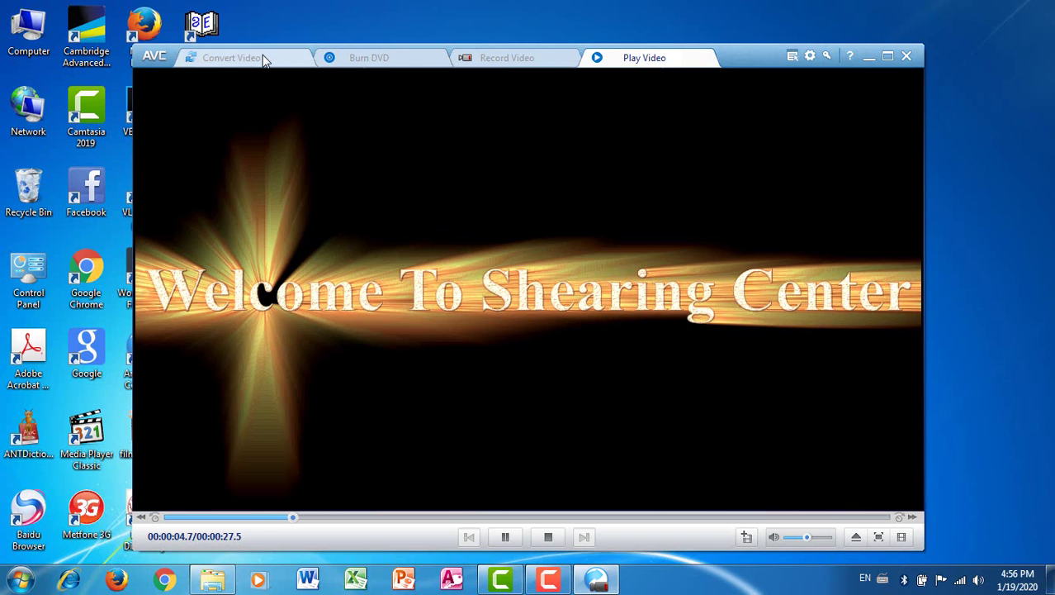
click(505, 537)
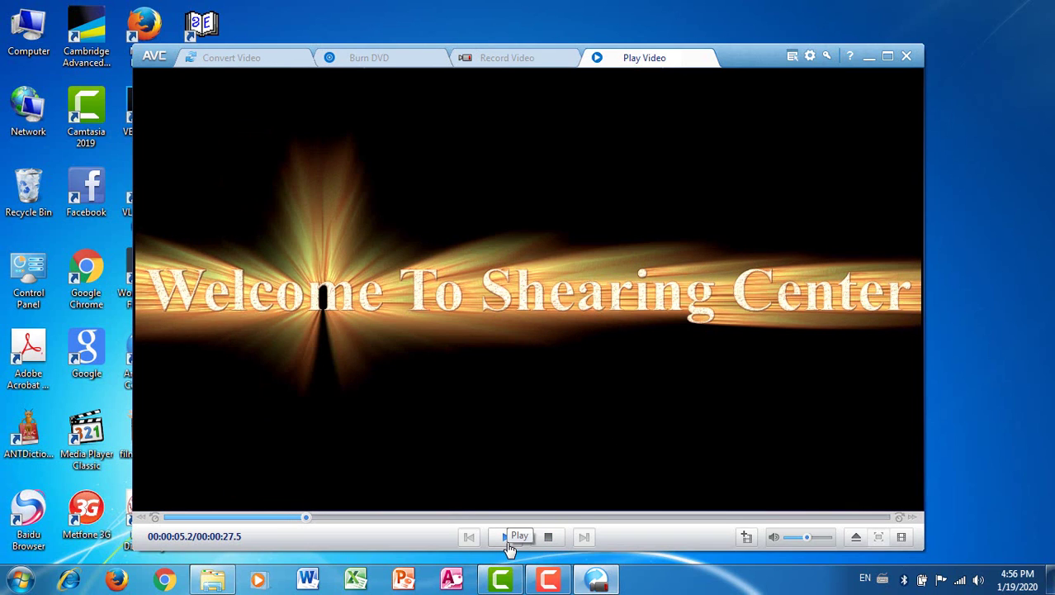
click(507, 538)
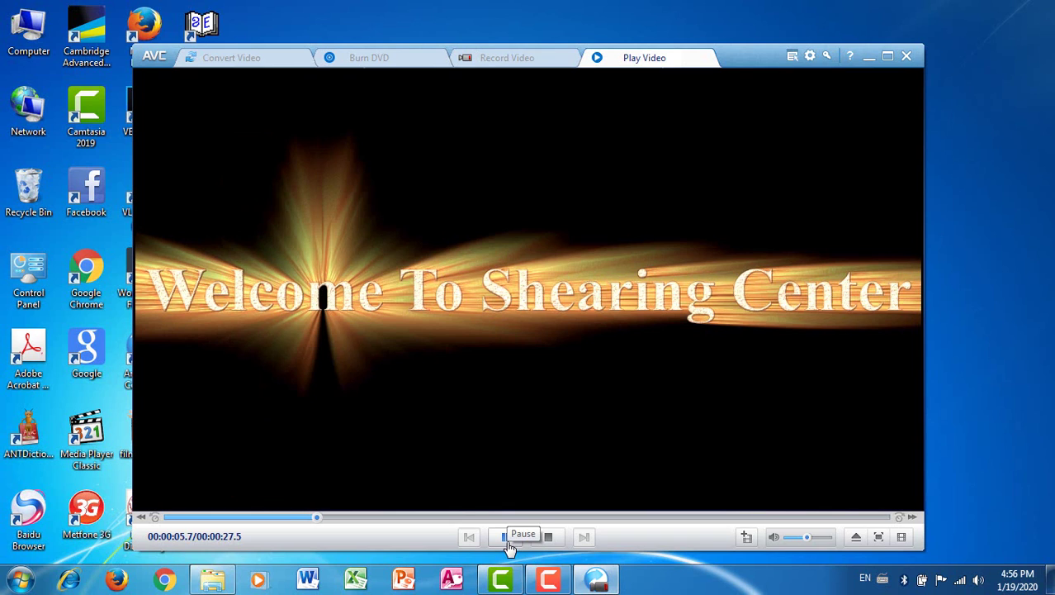
click(506, 537)
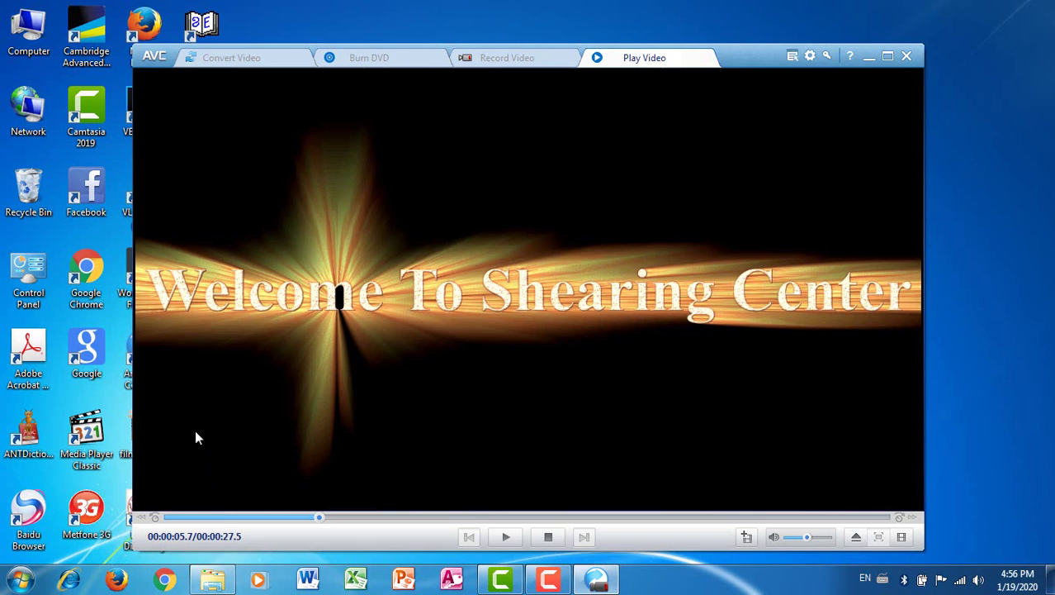
click(230, 57)
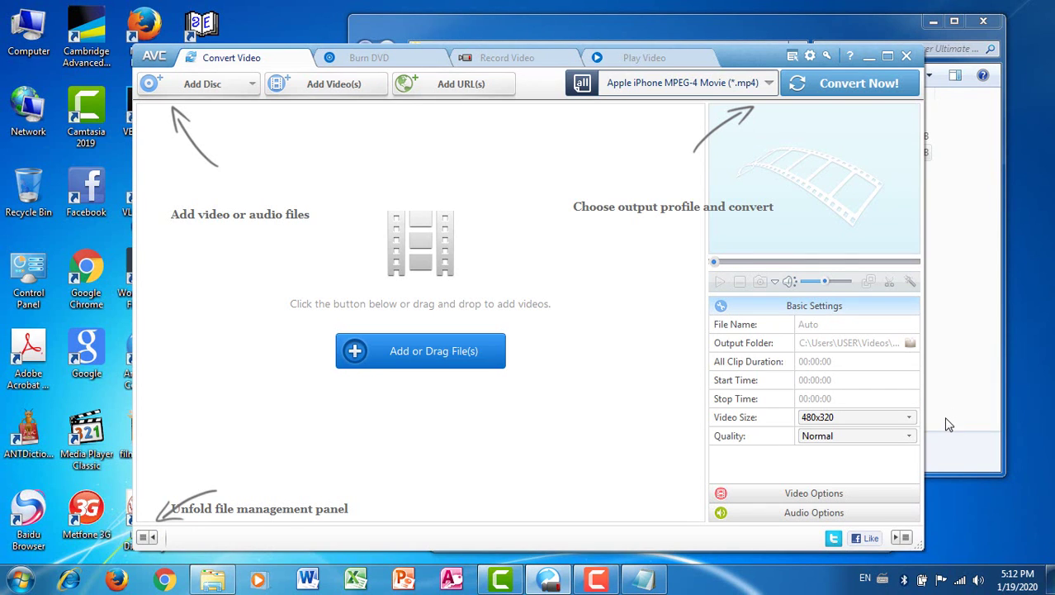
- Switch to the file window and check the file type and size of PM4 in the Videos library through its properties
click(970, 384)
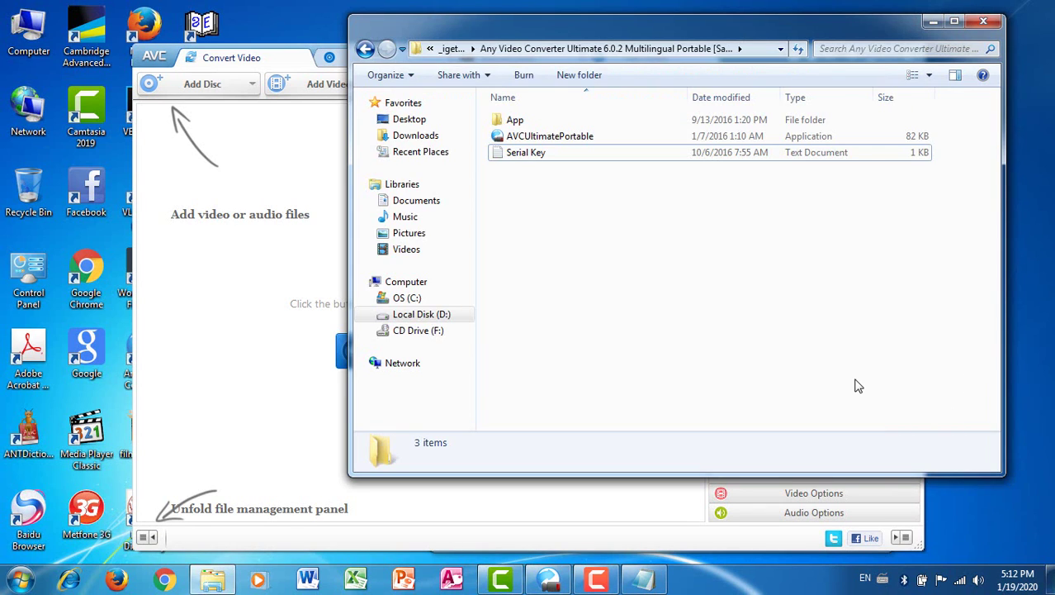
click(442, 251)
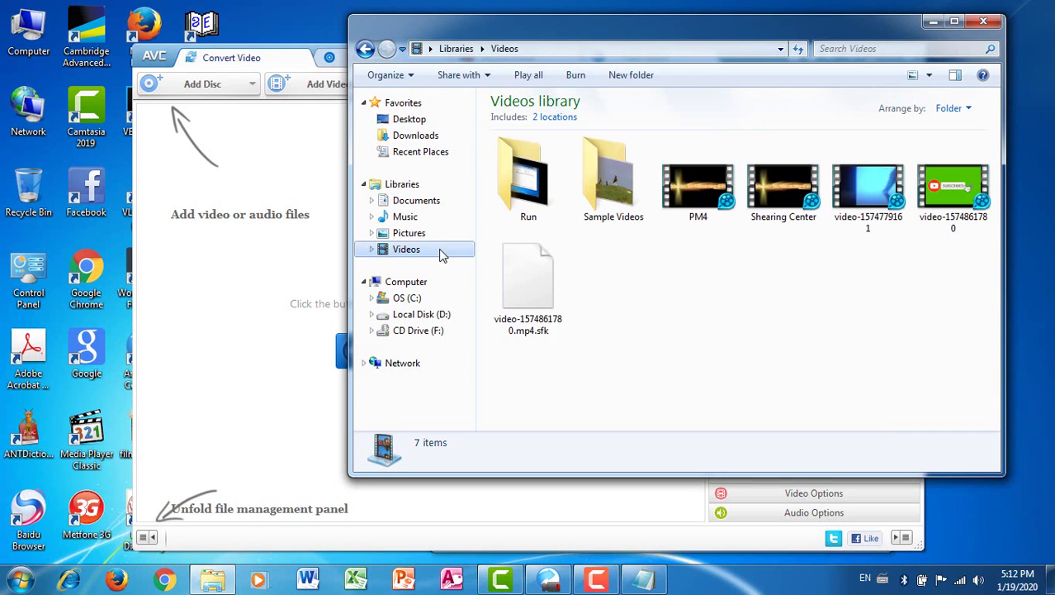
right_click(687, 186)
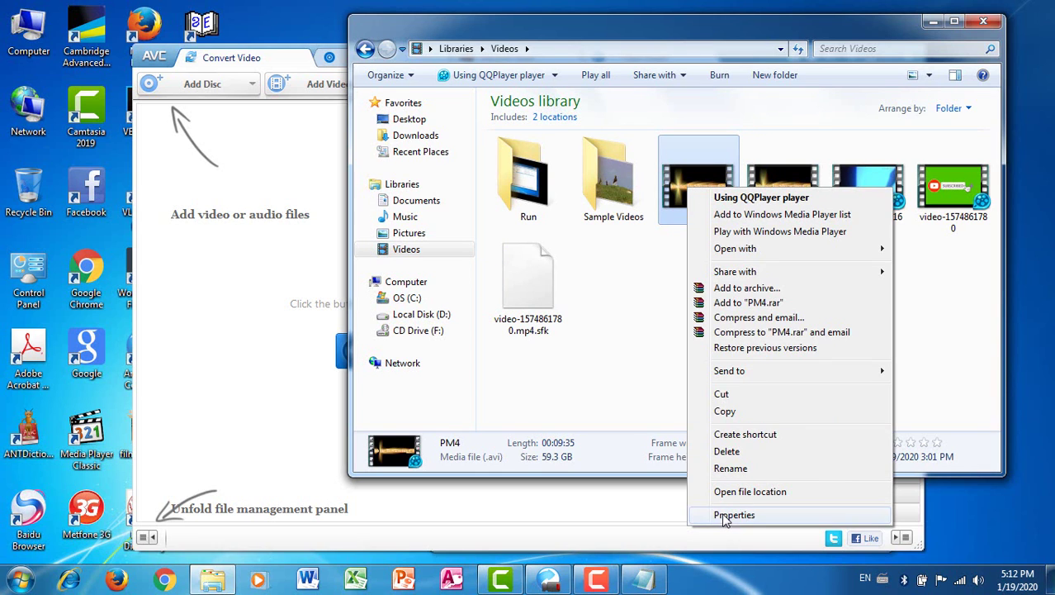
click(724, 515)
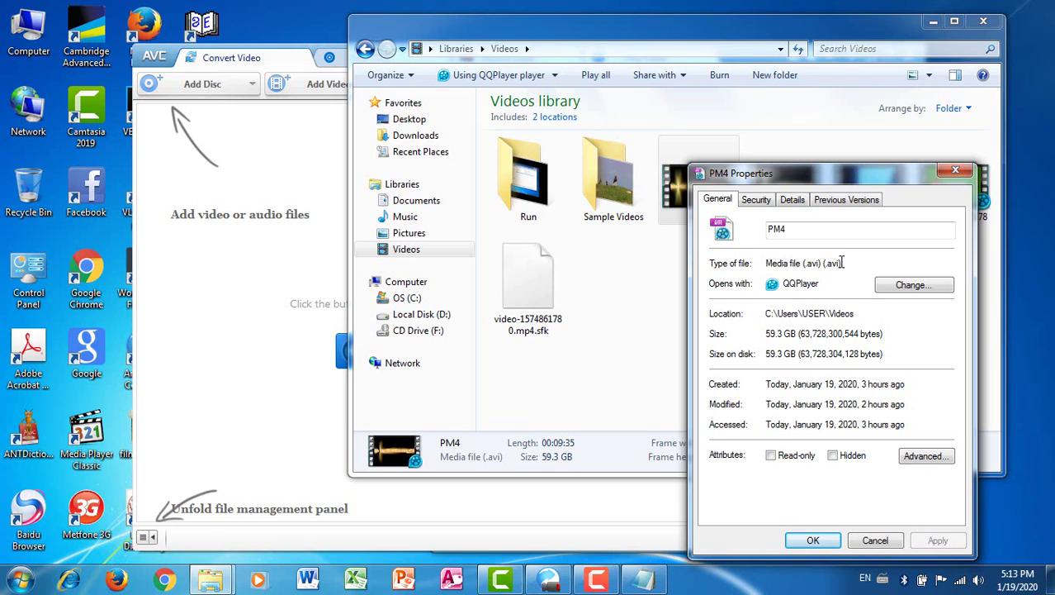
click(956, 170)
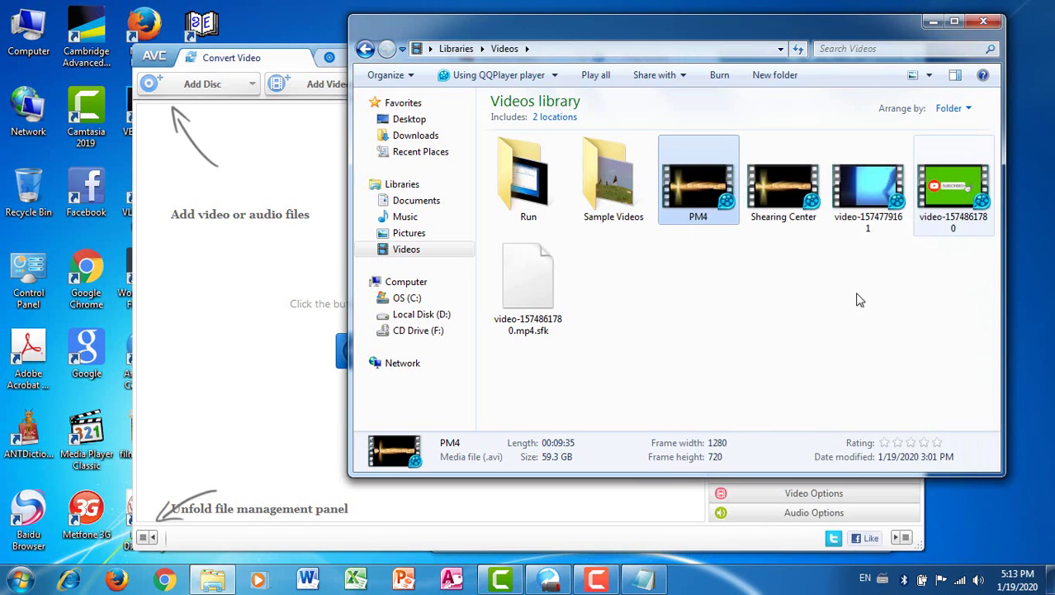
- Return to Any Video Converter and add the PM4 video from the Videos folder to the conversion list
click(276, 327)
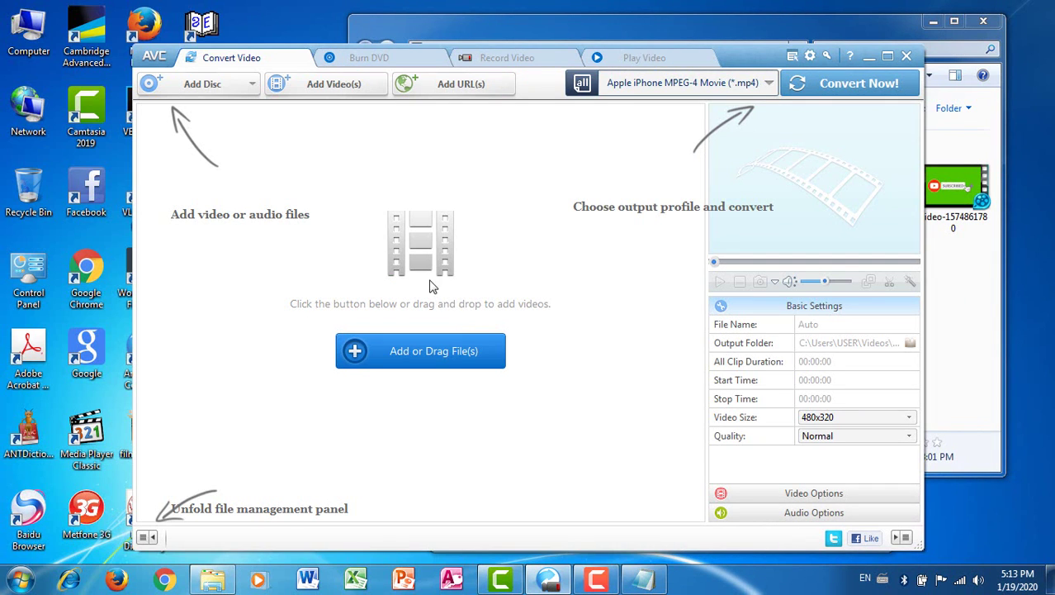
click(329, 87)
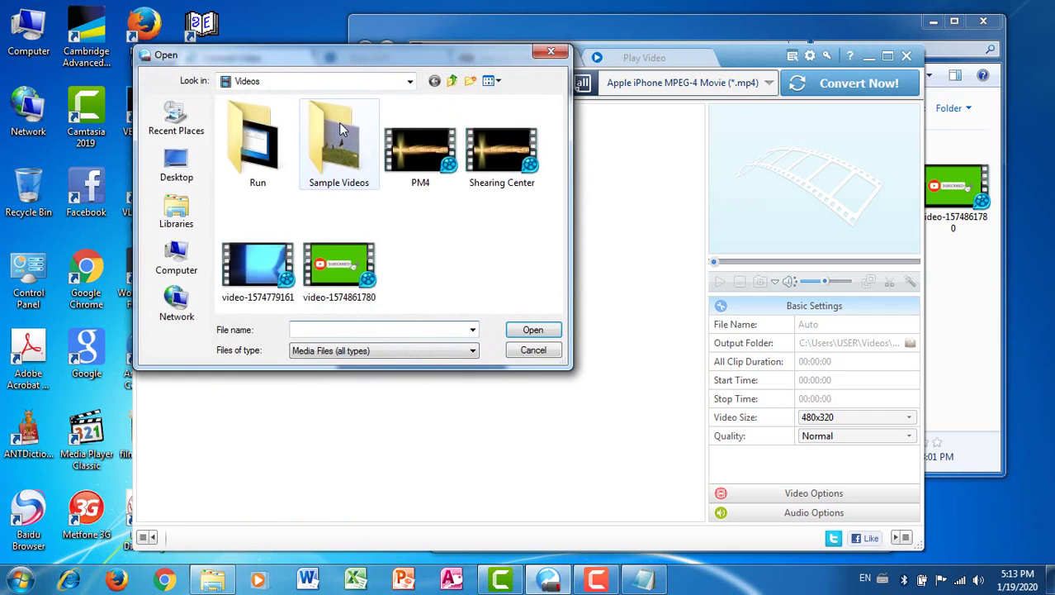
click(415, 174)
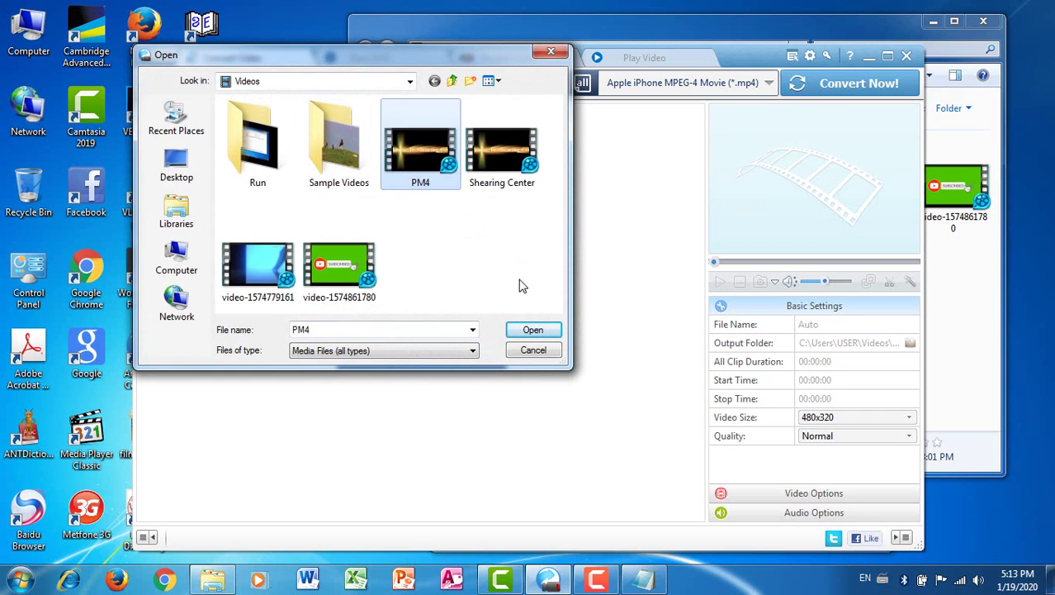
click(533, 331)
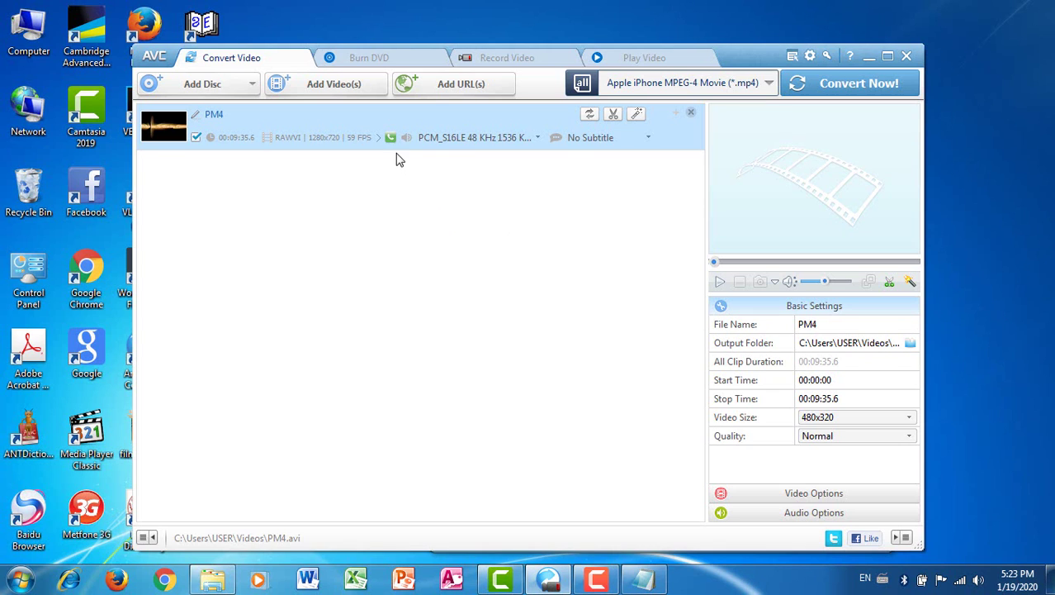
- Examine the output profiles offered for Apple, Samsung, Android, PlayStation, Windows, mobile phone, TV, video player and audio formats
click(768, 84)
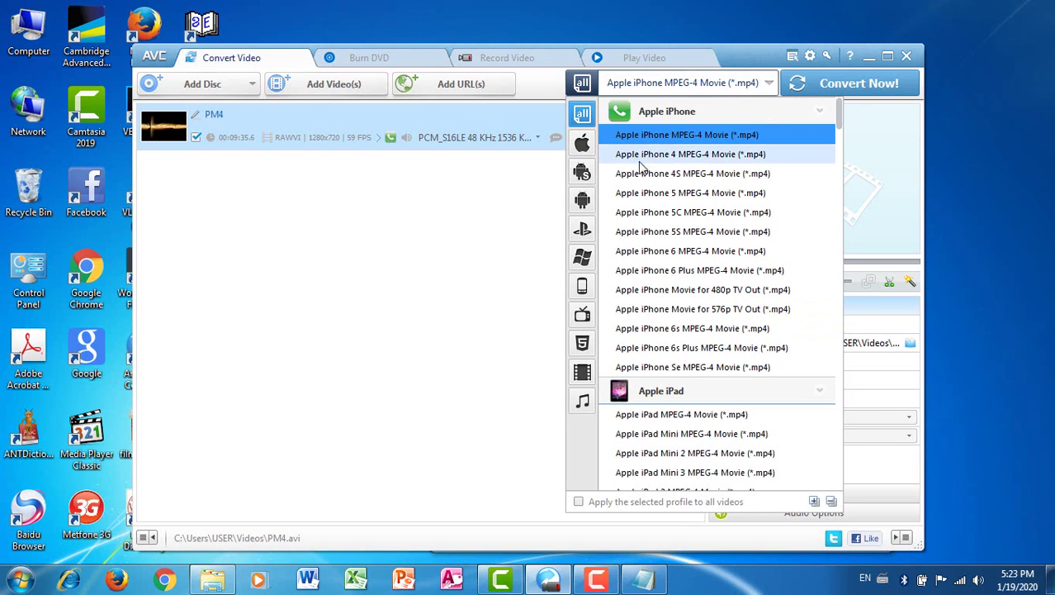
click(582, 143)
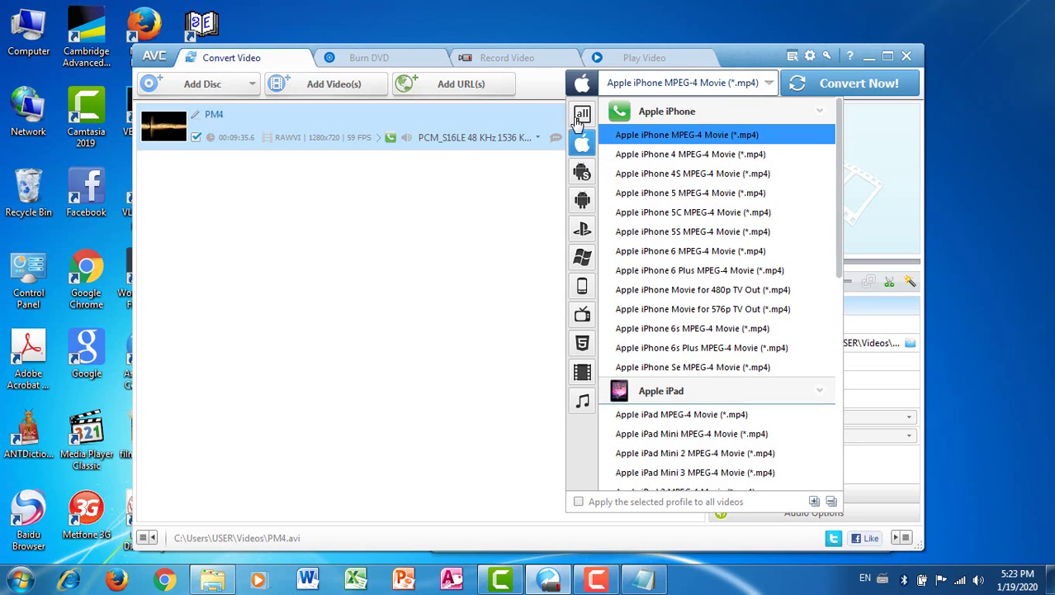
click(581, 115)
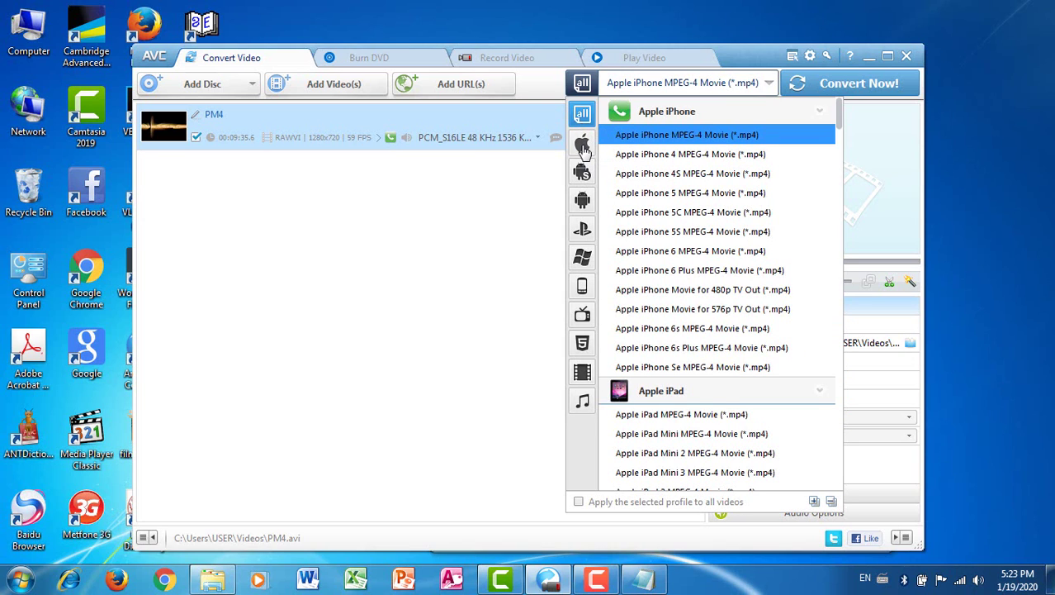
click(583, 146)
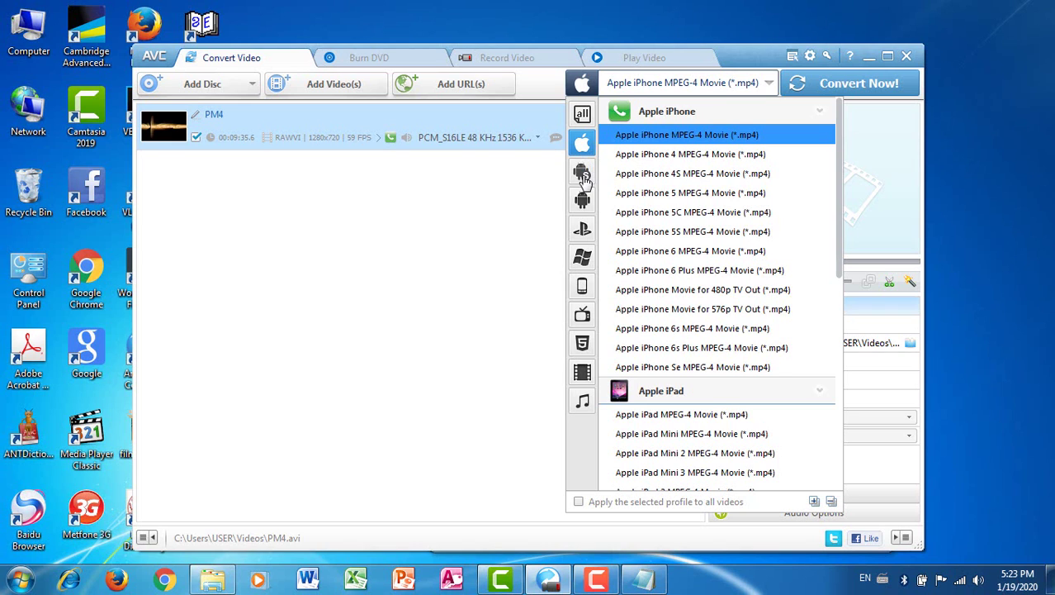
click(583, 175)
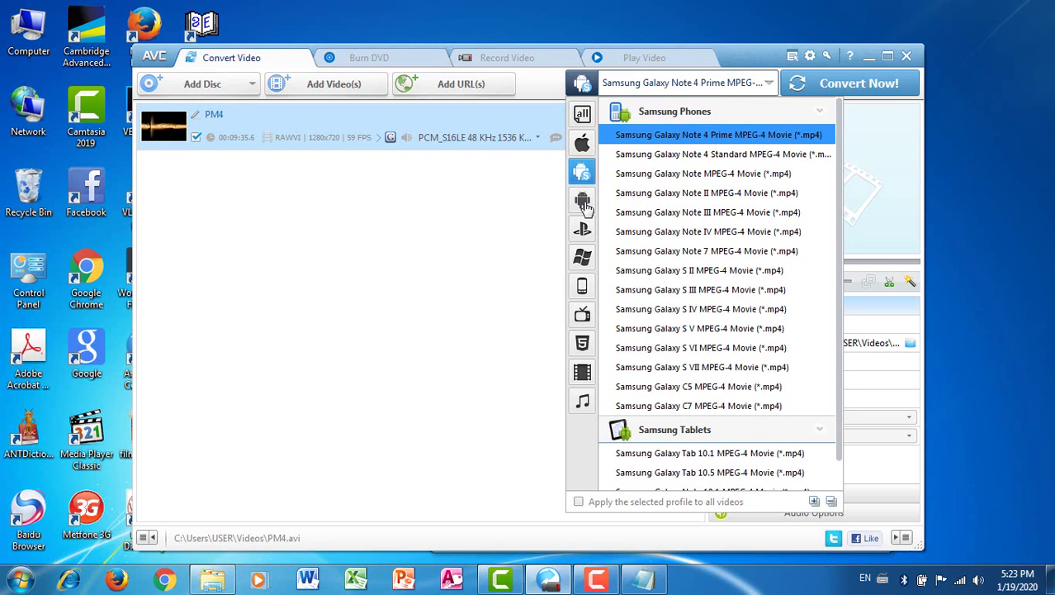
click(583, 203)
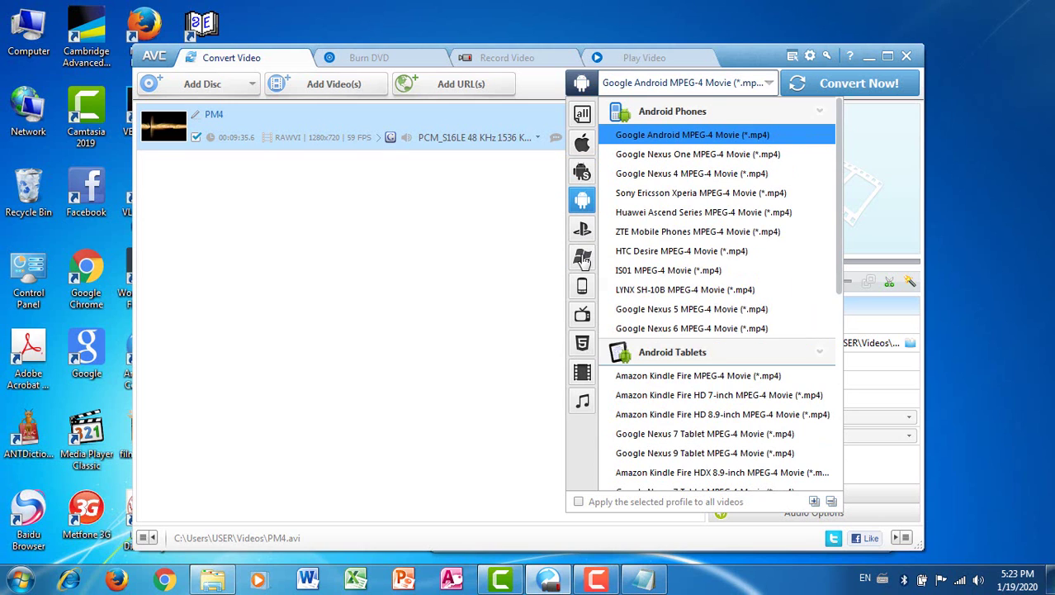
click(583, 260)
click(583, 231)
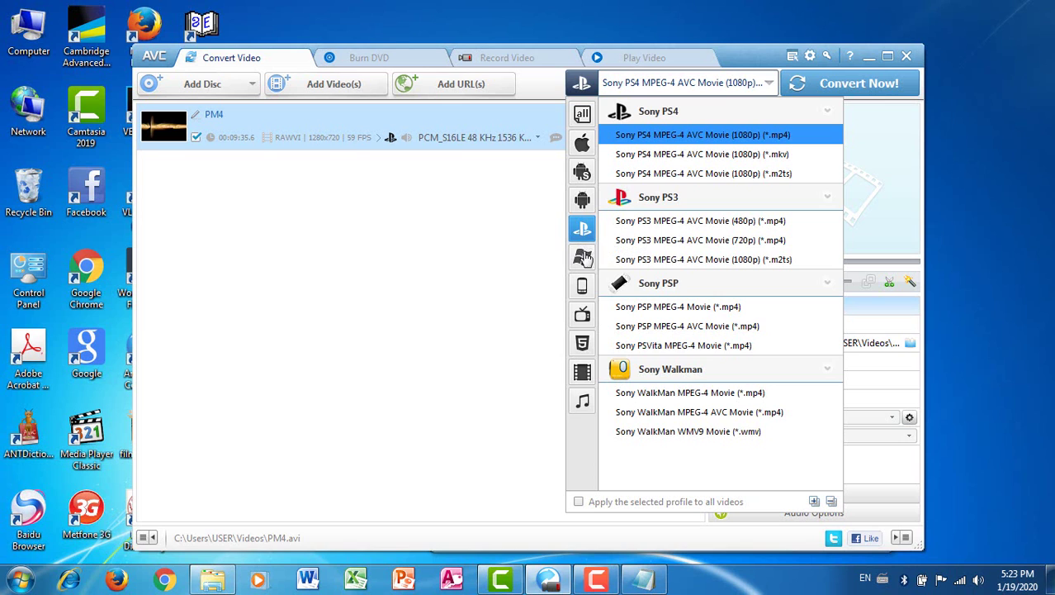
click(583, 261)
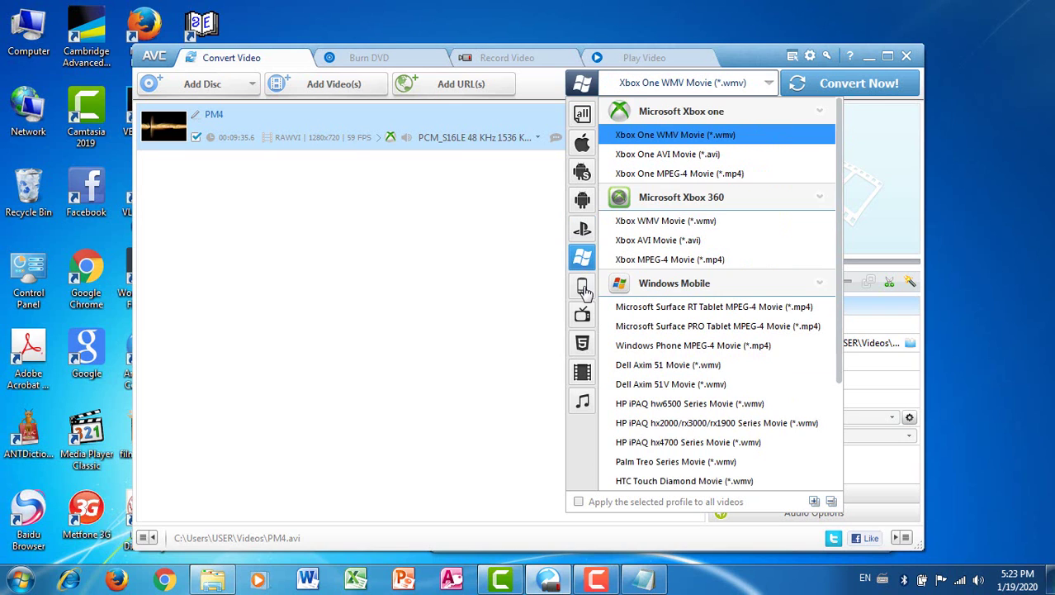
click(583, 286)
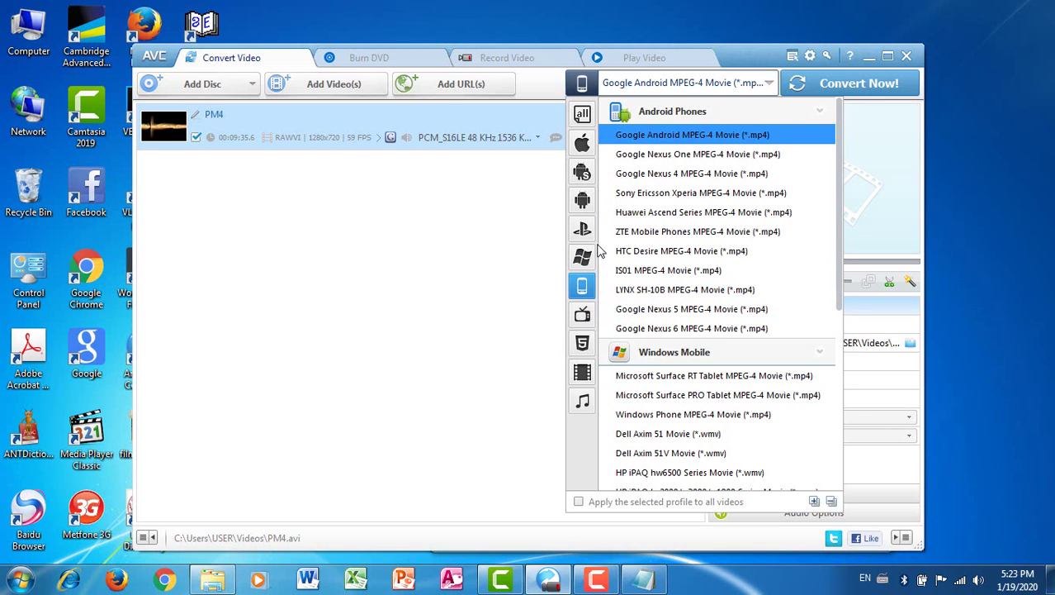
click(583, 316)
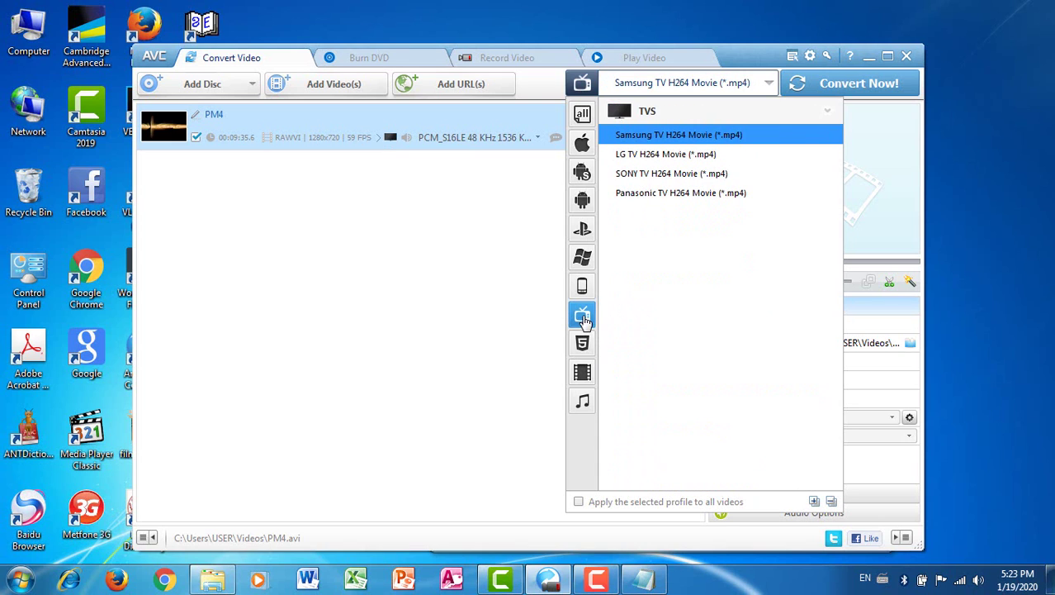
click(583, 371)
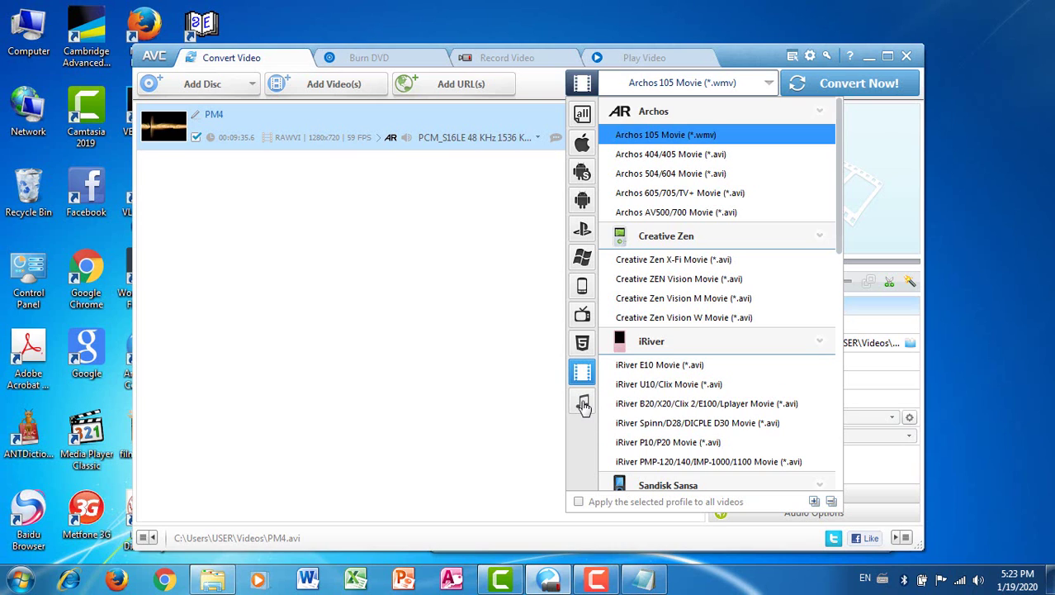
click(584, 403)
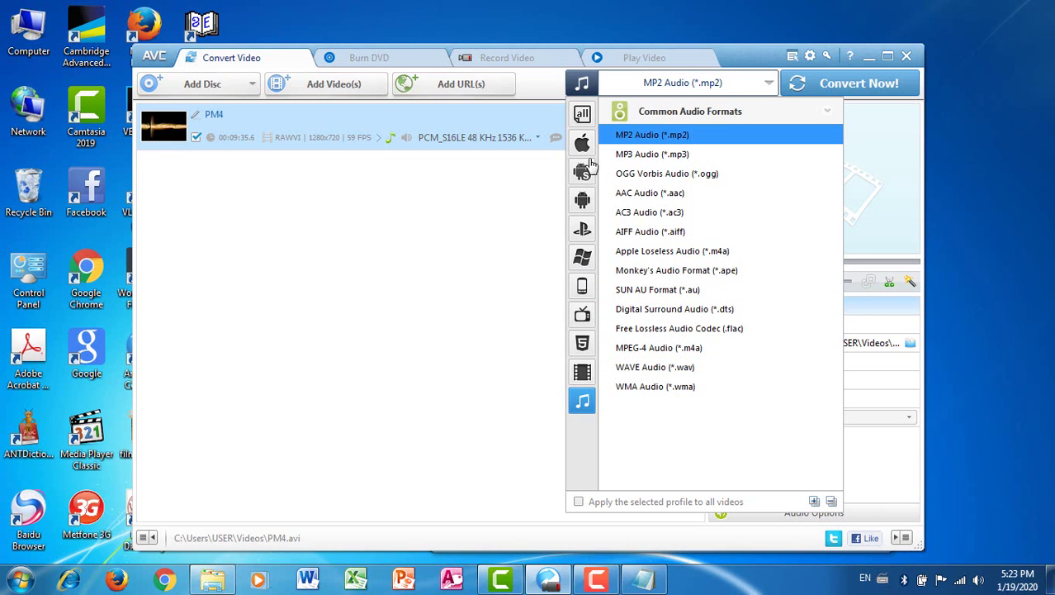
click(583, 115)
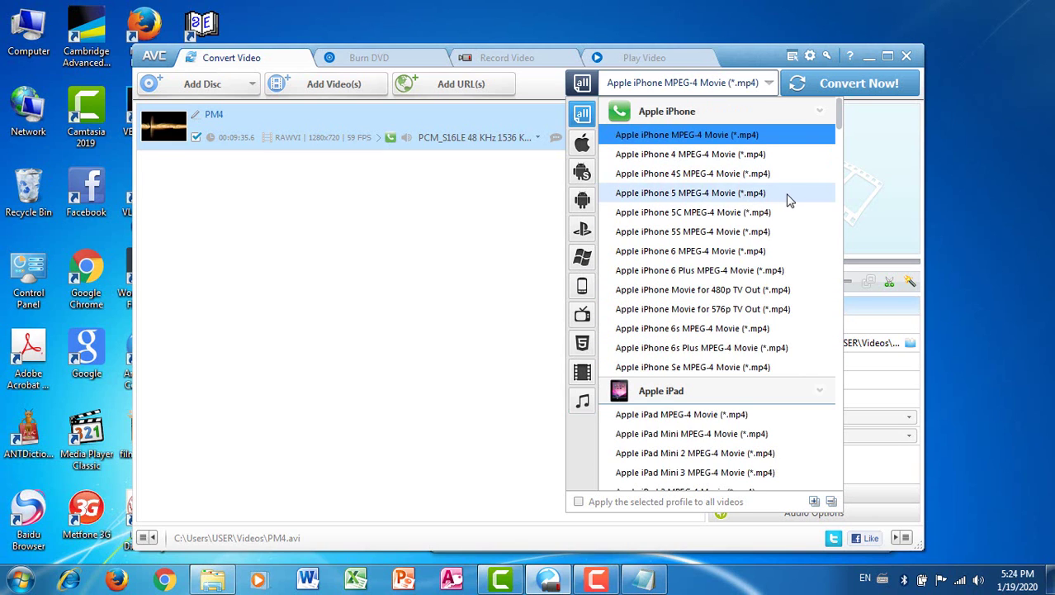
- Compare the Samsung and Android profiles and choose Samsung Galaxy S II MPEG-4 Movie as PM4's output profile
click(584, 172)
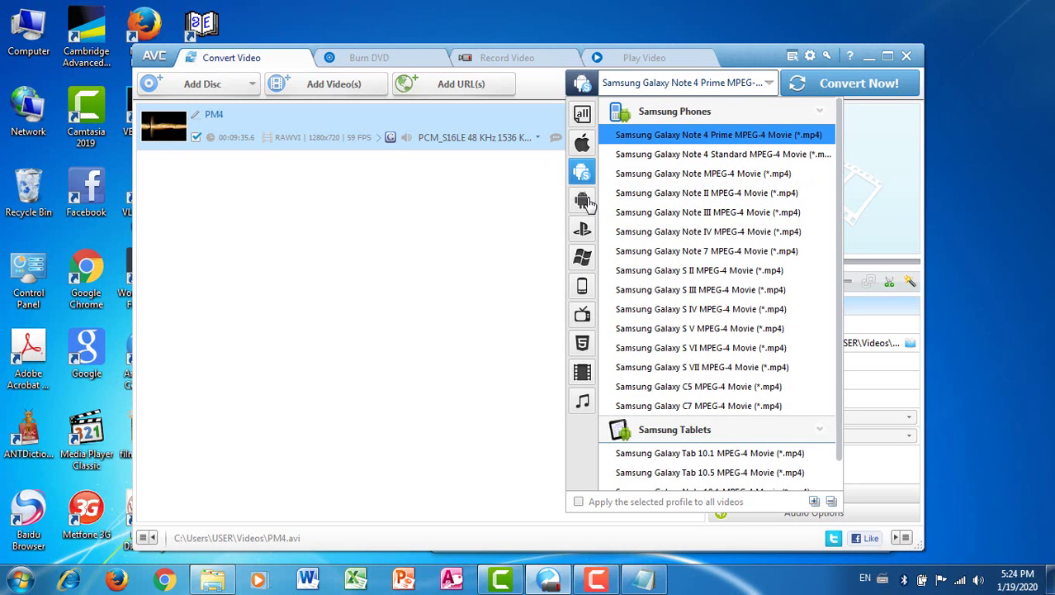
click(582, 208)
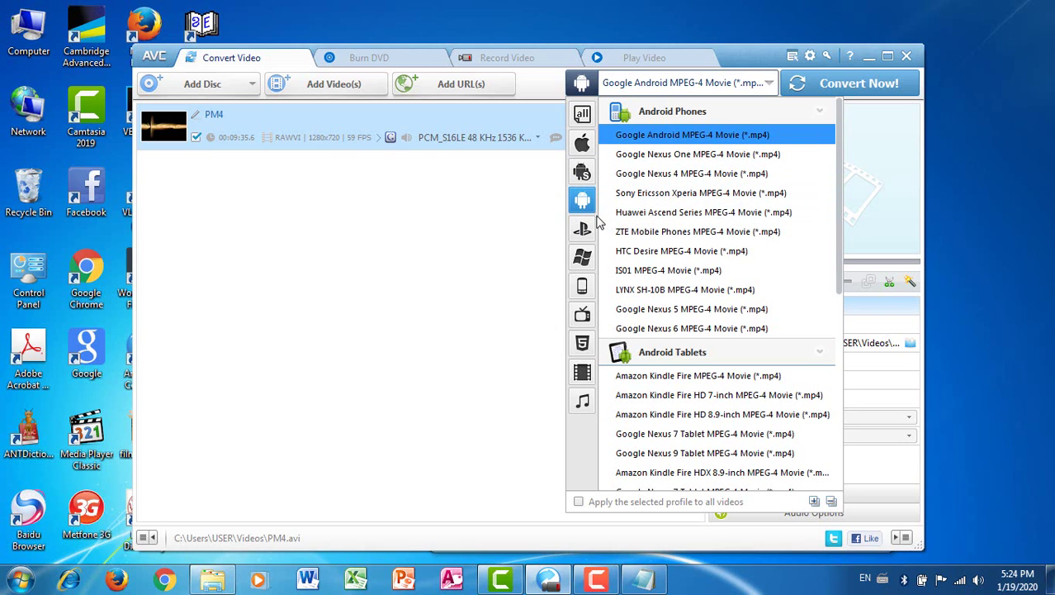
click(582, 175)
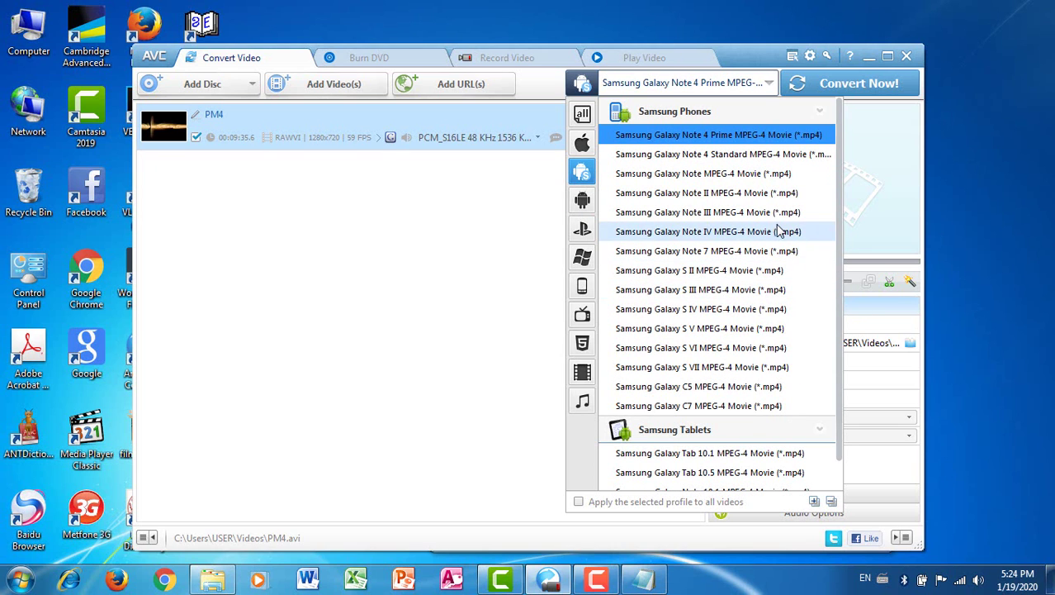
click(731, 271)
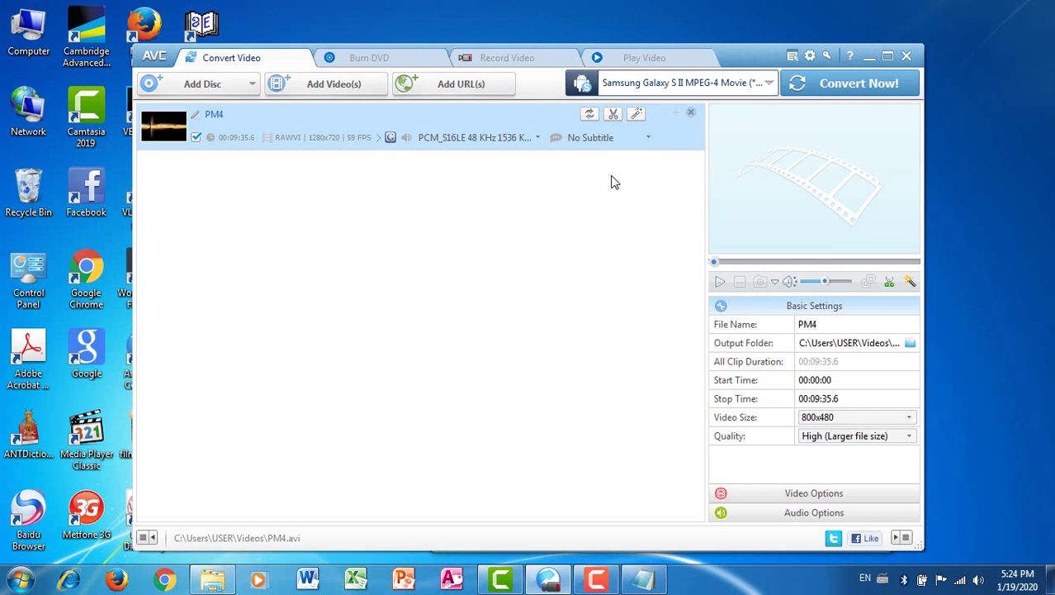
- Set the output folder to My Videos and start converting PM4
click(909, 345)
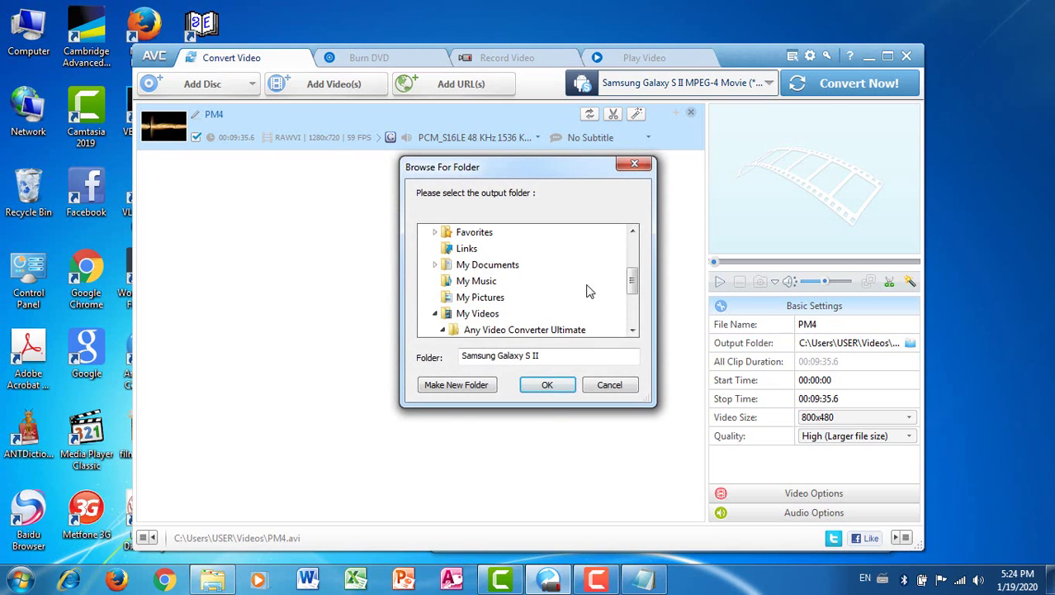
click(484, 314)
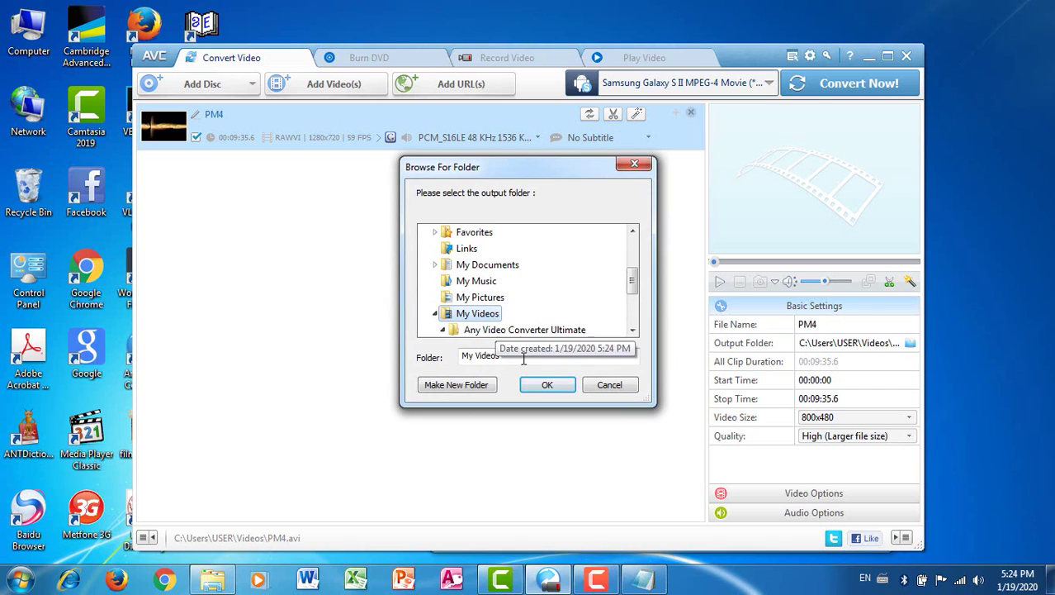
click(548, 387)
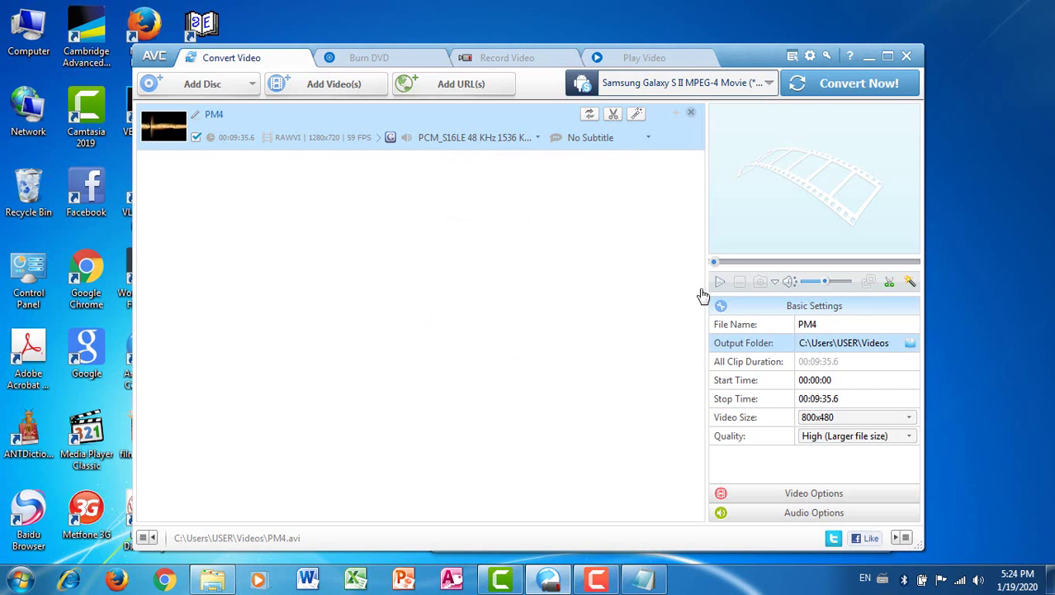
click(845, 87)
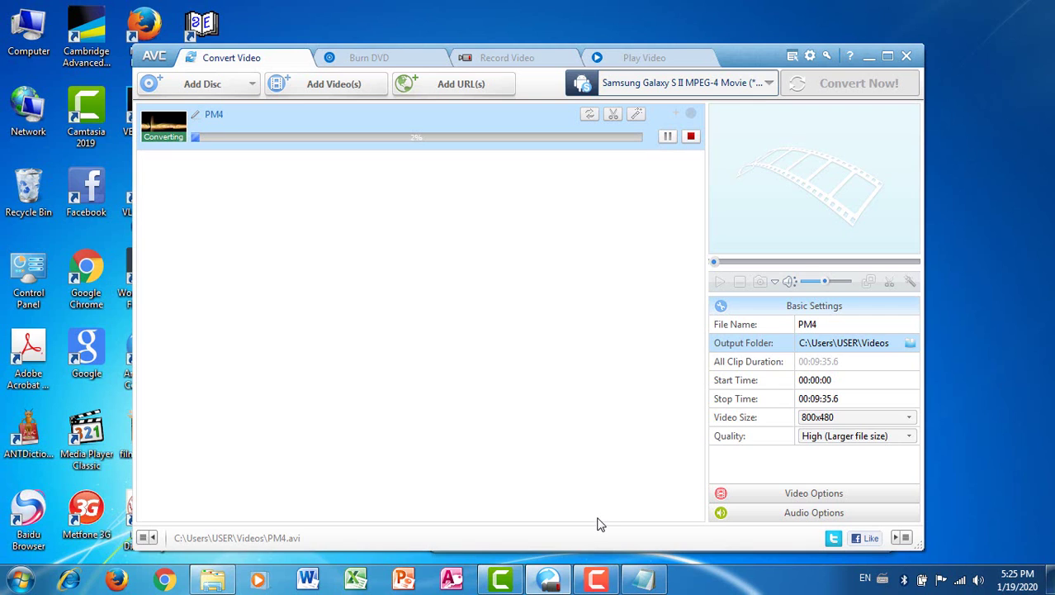
click(599, 583)
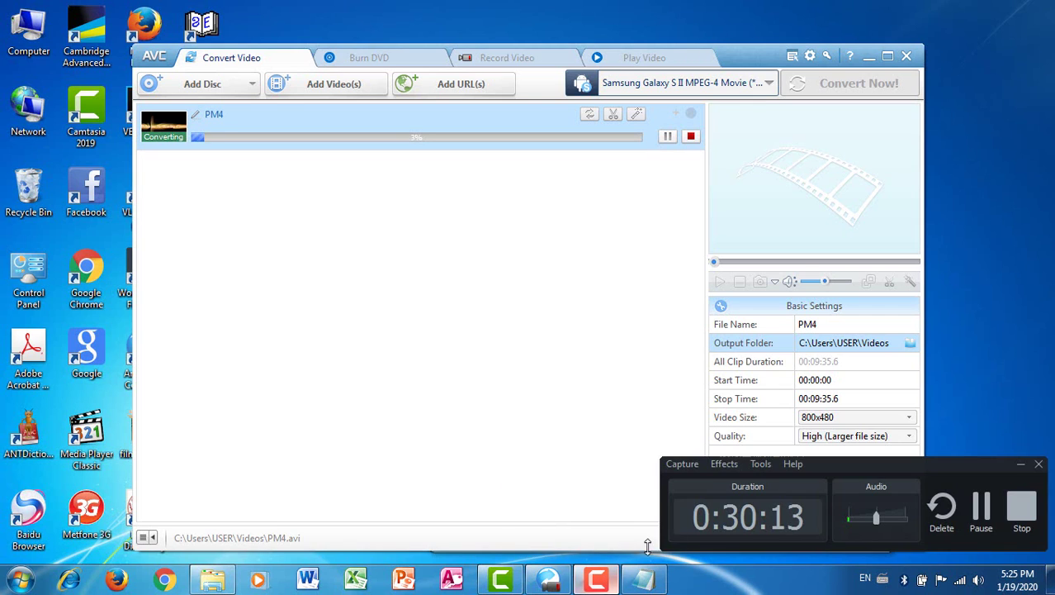
click(981, 509)
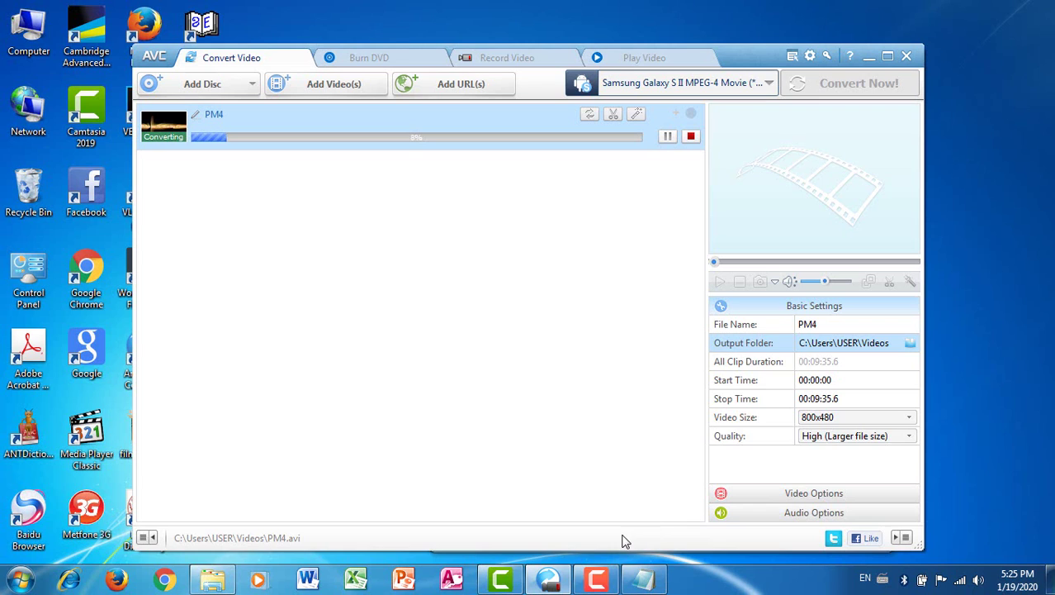
click(604, 583)
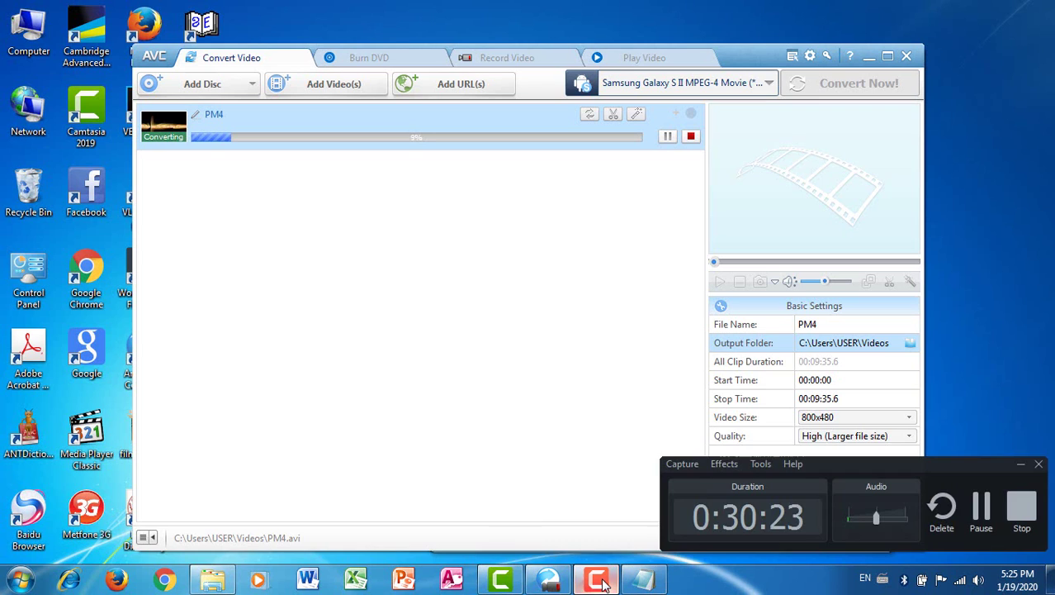
click(982, 508)
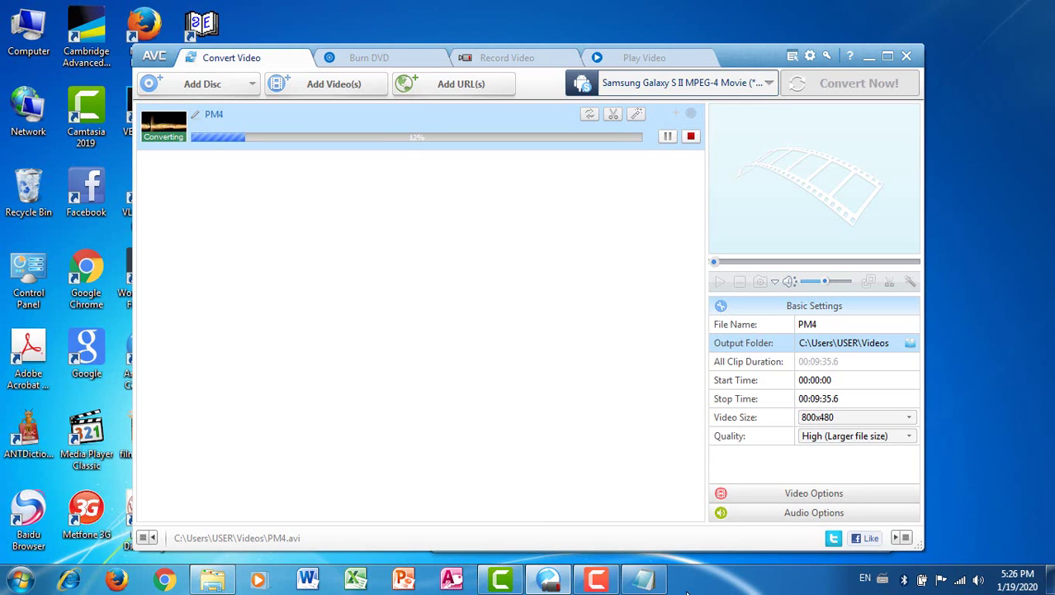
click(603, 583)
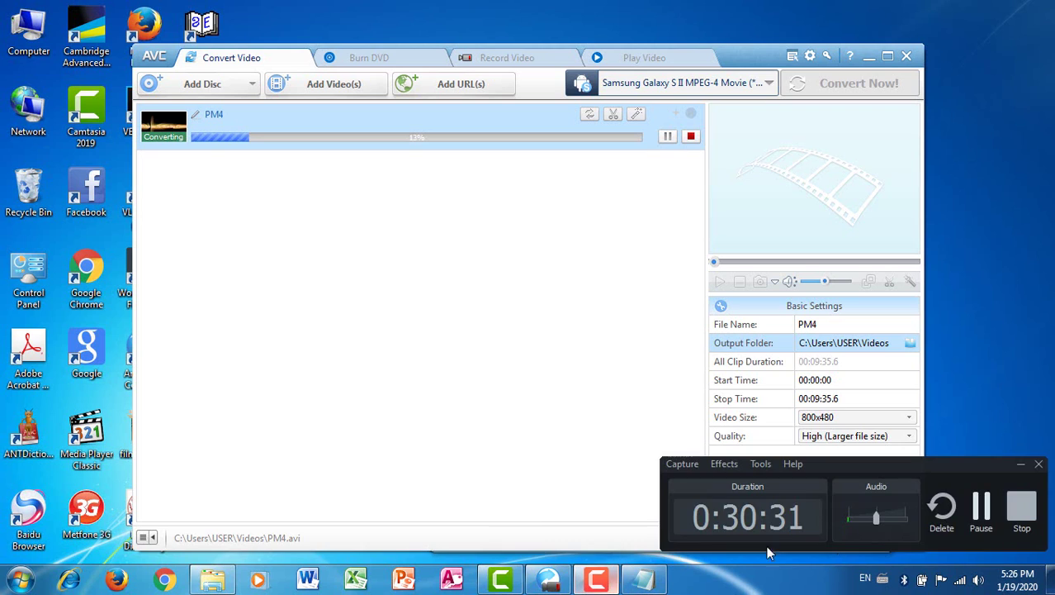
click(981, 508)
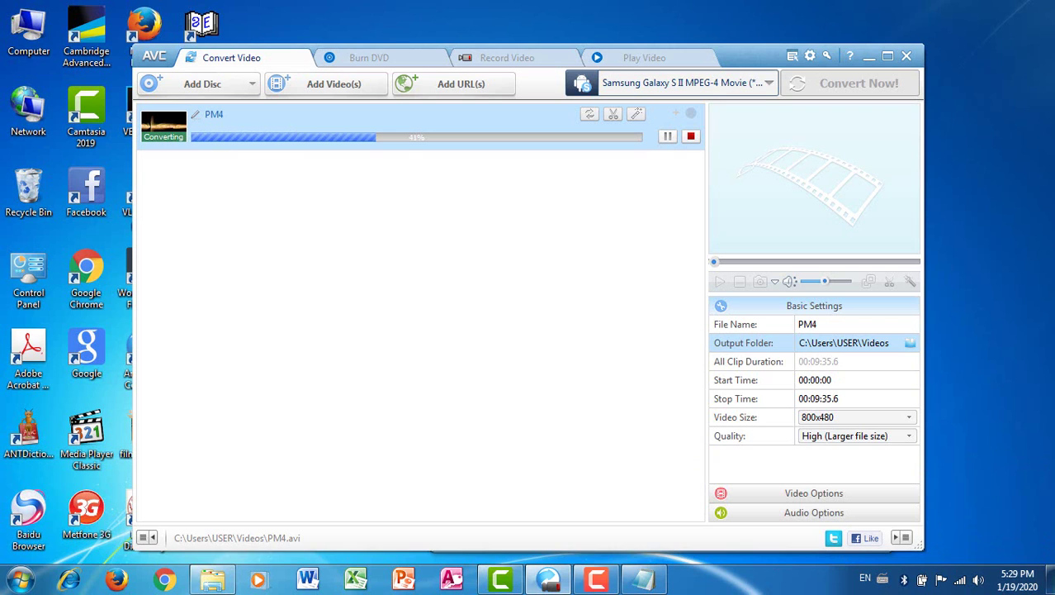
click(598, 580)
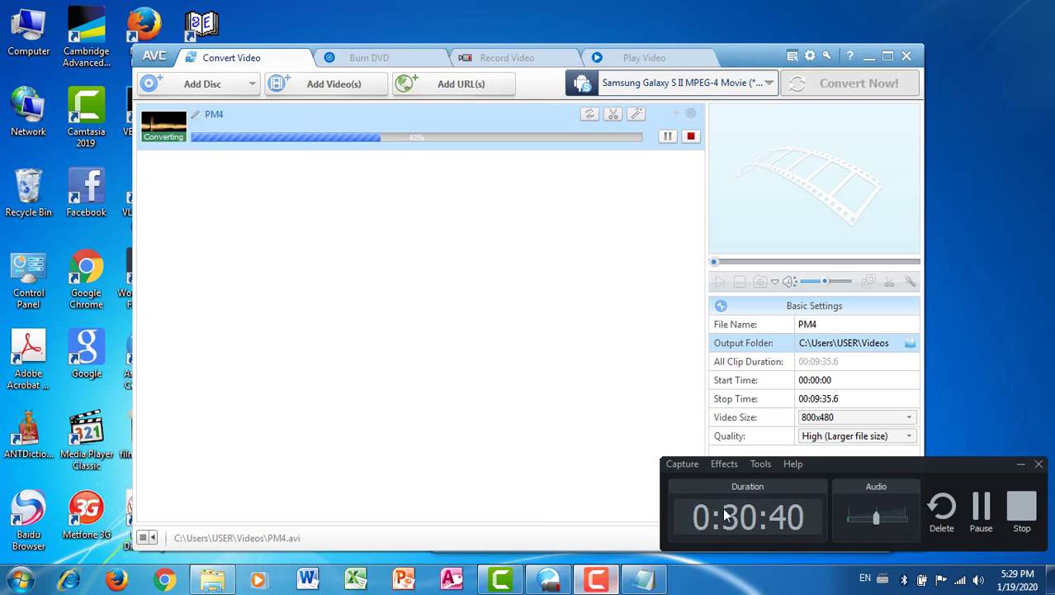
click(981, 510)
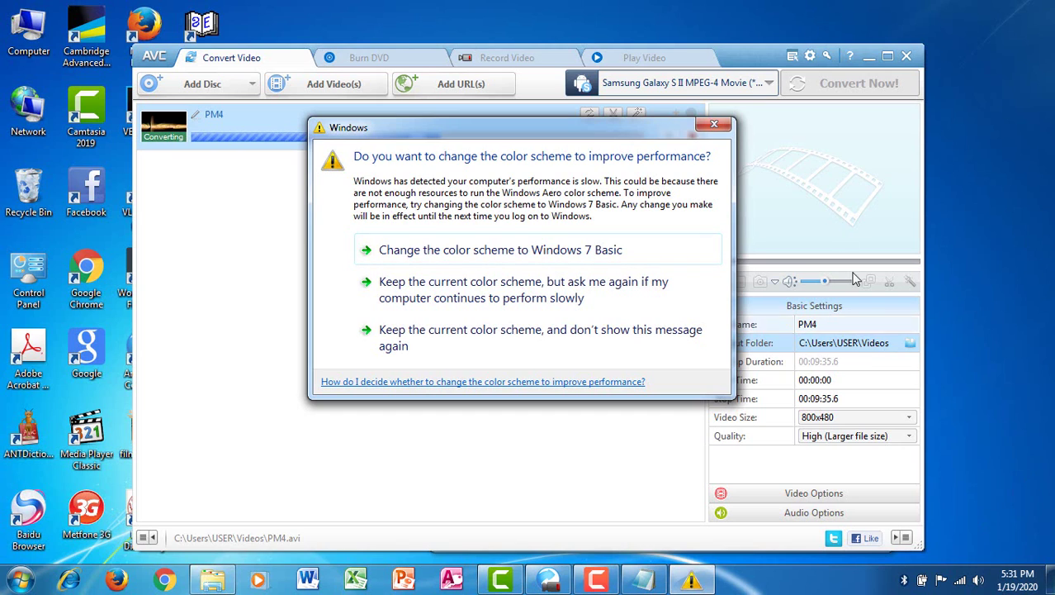
- Dismiss the Windows color scheme prompt without choosing an option
click(731, 128)
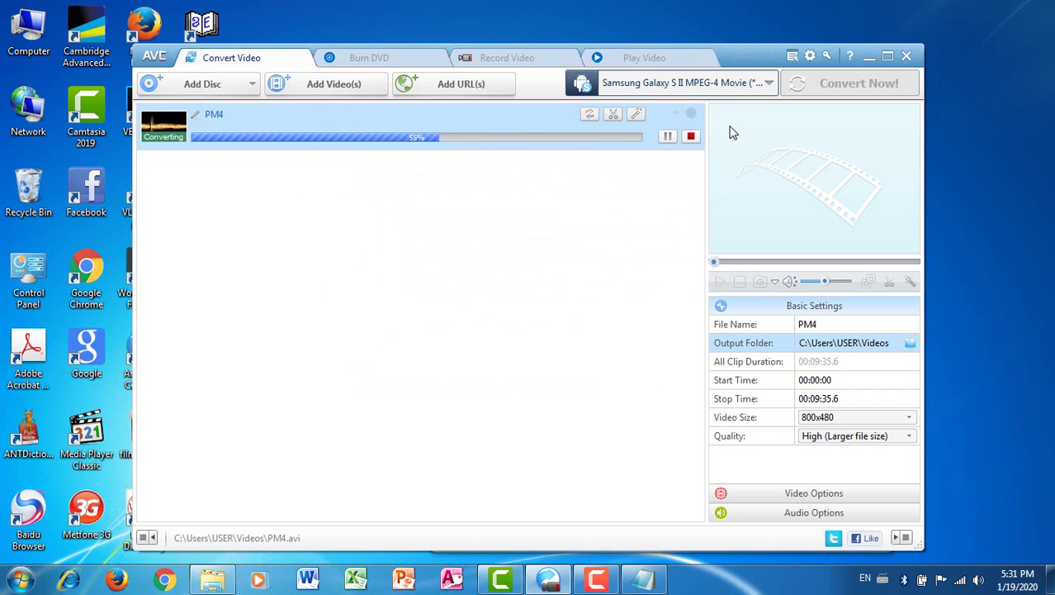
click(604, 583)
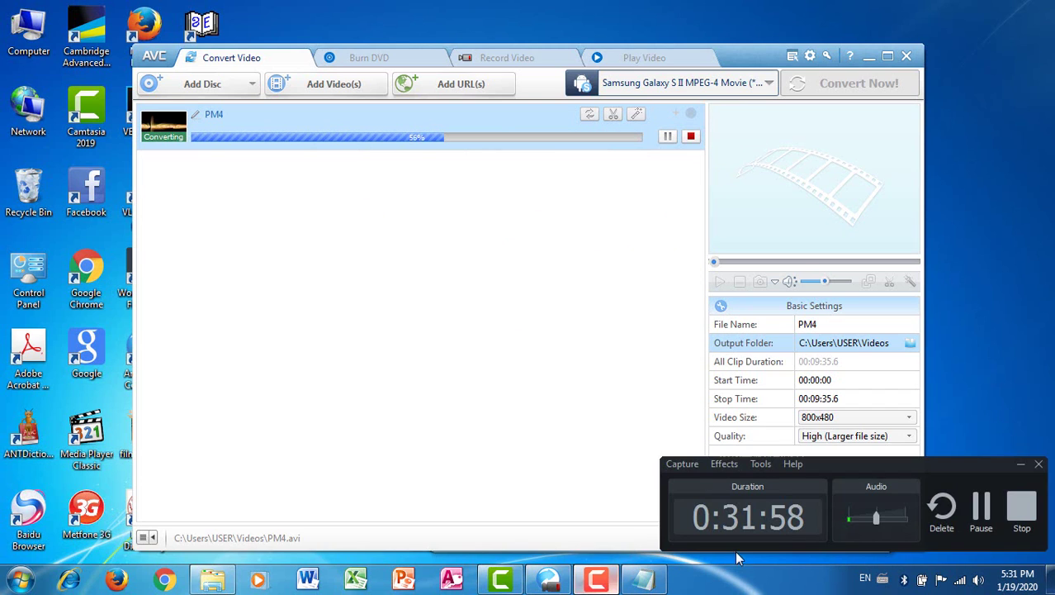
click(982, 514)
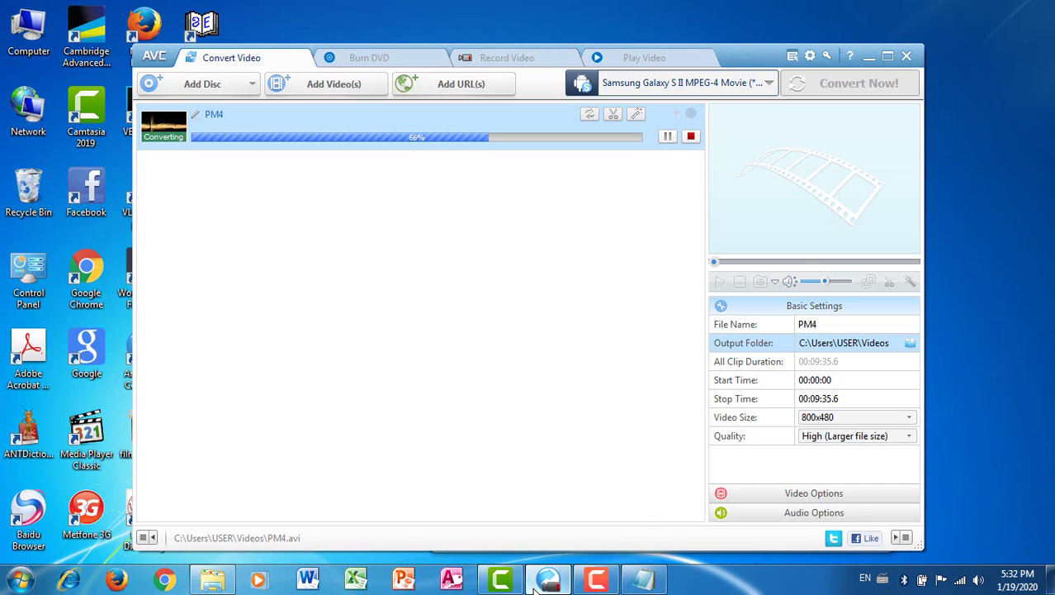
- Close the Serial Key Notepad window while PM4 keeps converting
mouse_move(596, 581)
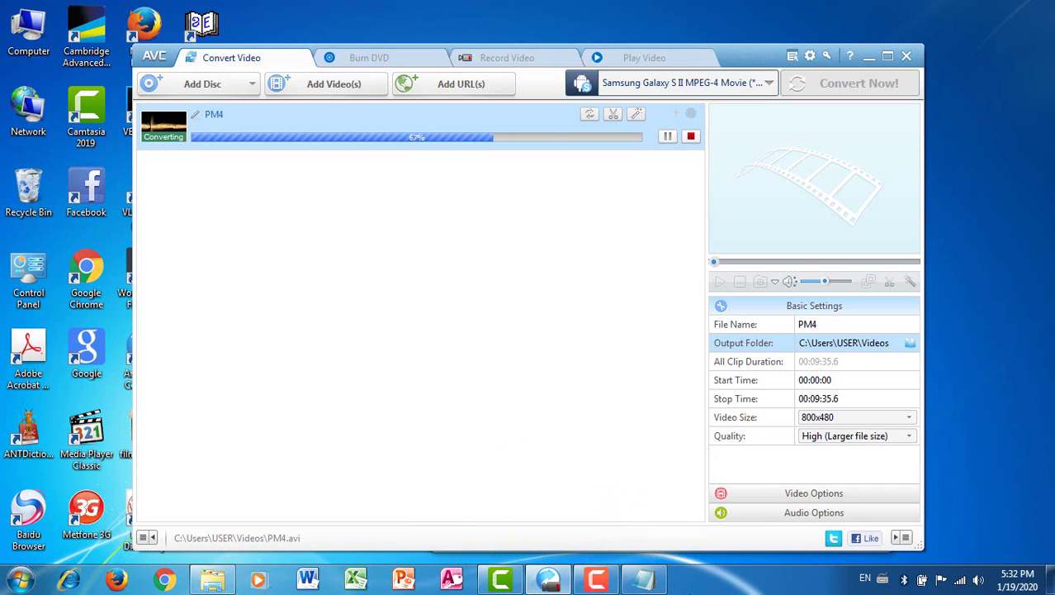
mouse_move(645, 585)
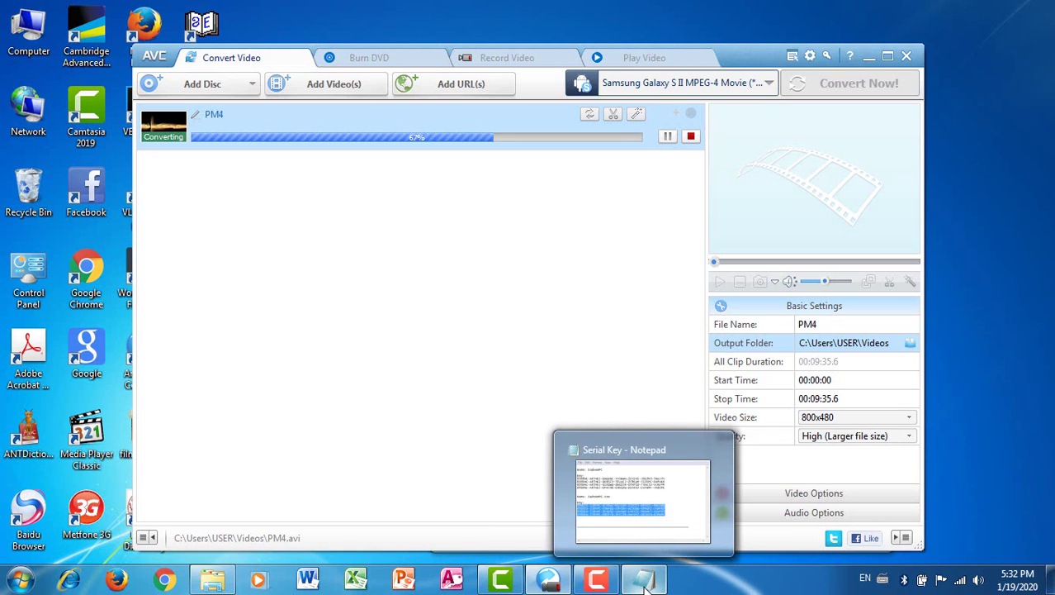
drag(648, 578, 717, 473)
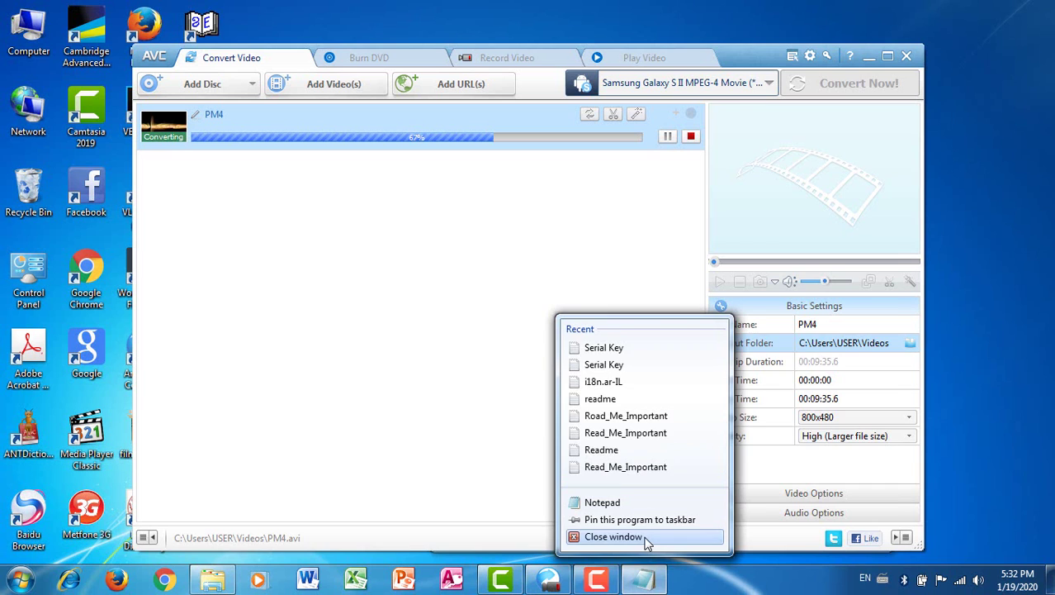
click(613, 537)
click(869, 253)
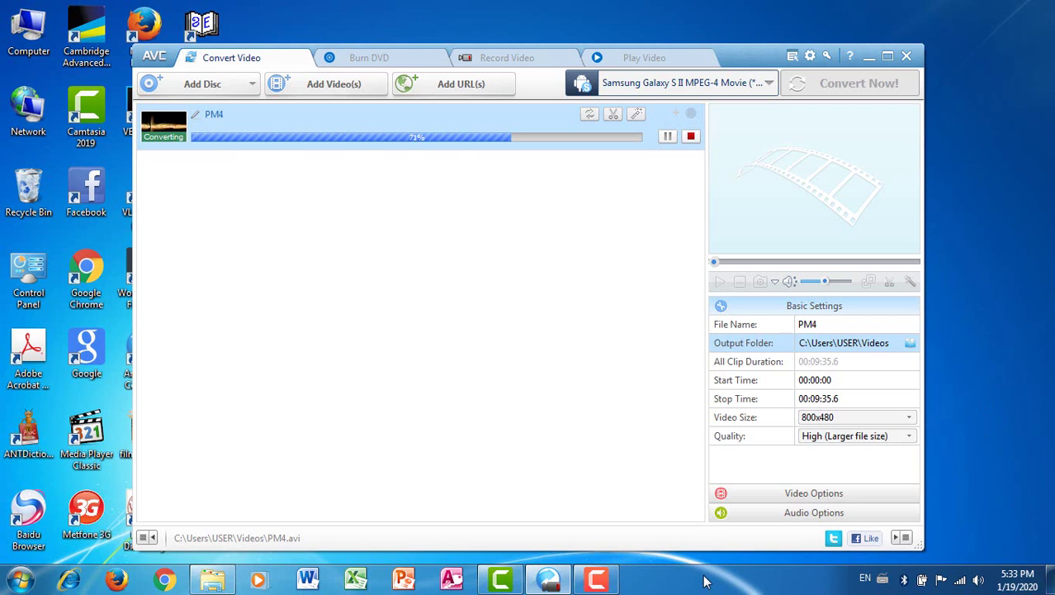
click(599, 582)
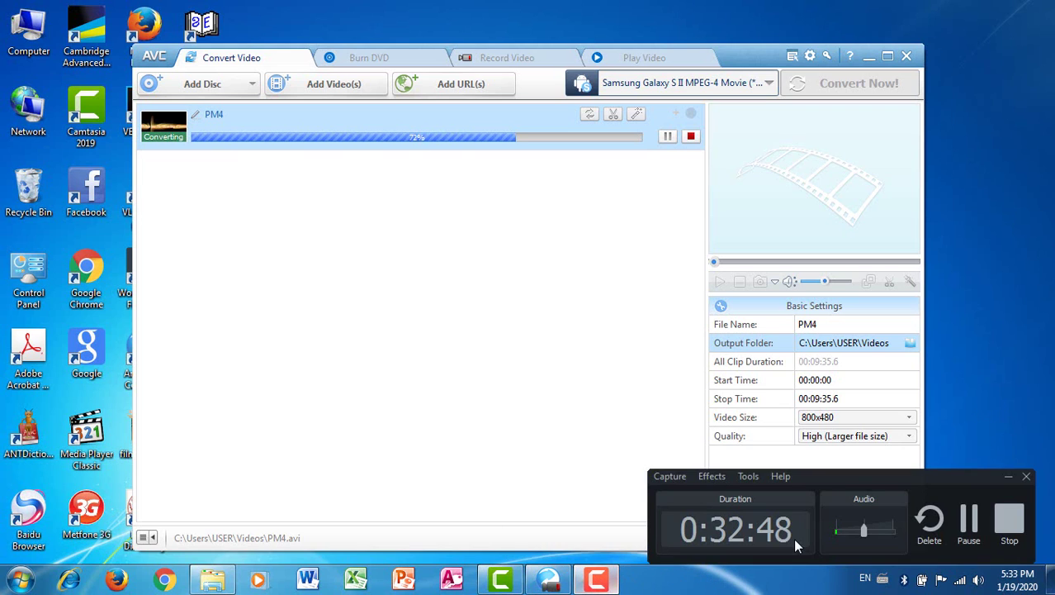
click(966, 518)
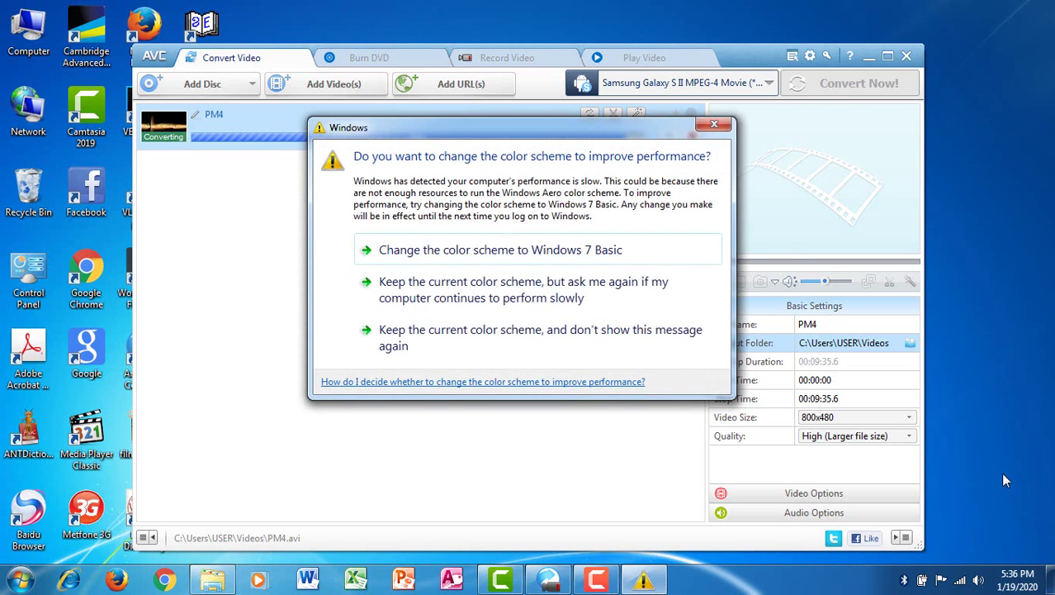
- Dismiss the repeated color scheme prompt and close Any Video Converter after PM4's conversion
click(710, 126)
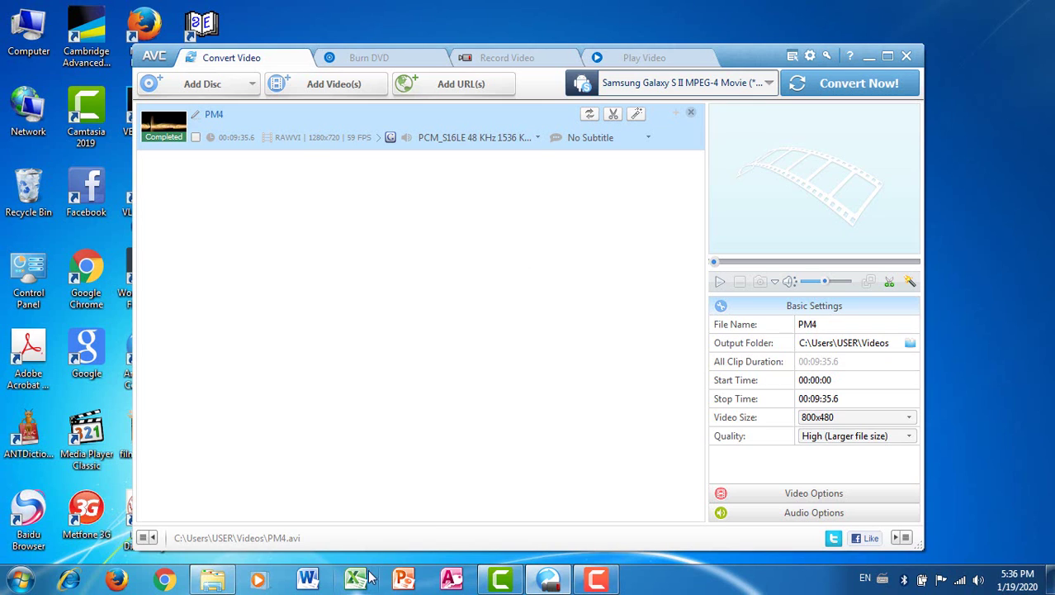
click(906, 55)
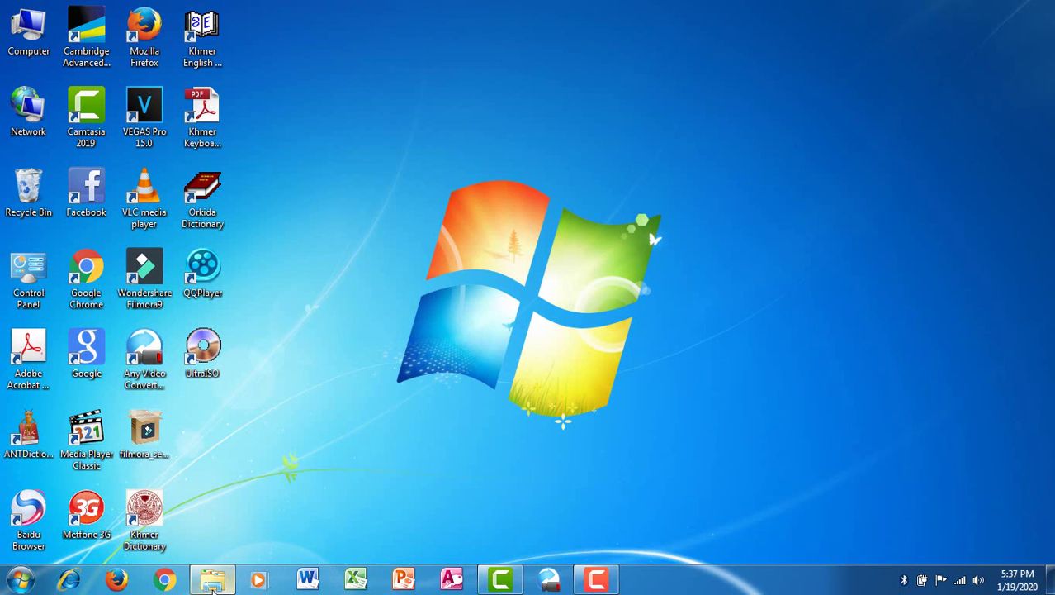
- Look for the converted PM4 video in the Videos library's Any Video Converter Ultimate folder and its Samsung Galaxy S II subfolder
click(212, 582)
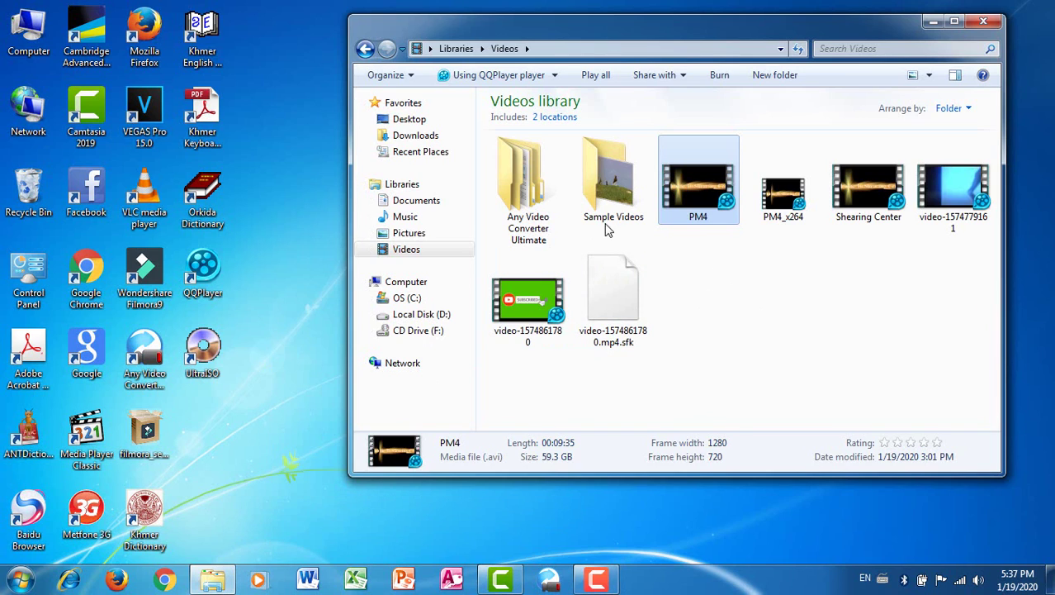
click(520, 202)
double_click(520, 202)
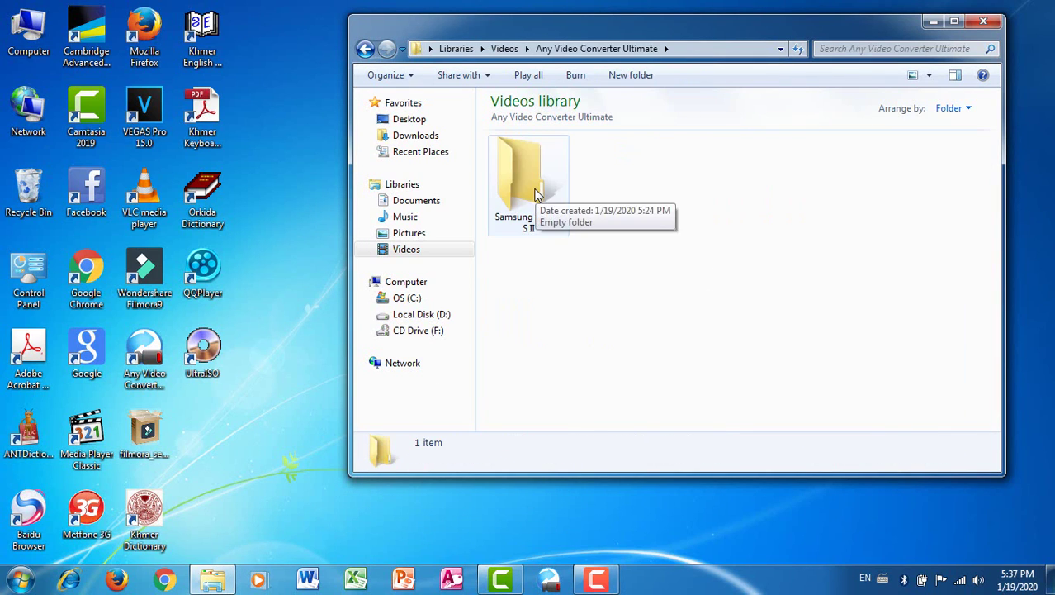
click(536, 194)
double_click(538, 196)
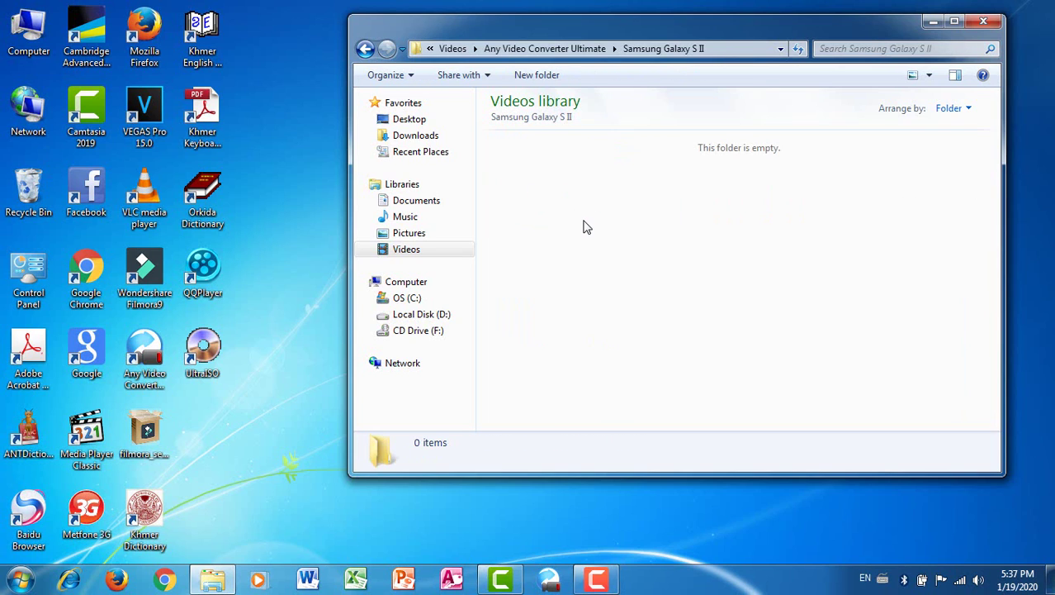
click(366, 50)
click(366, 49)
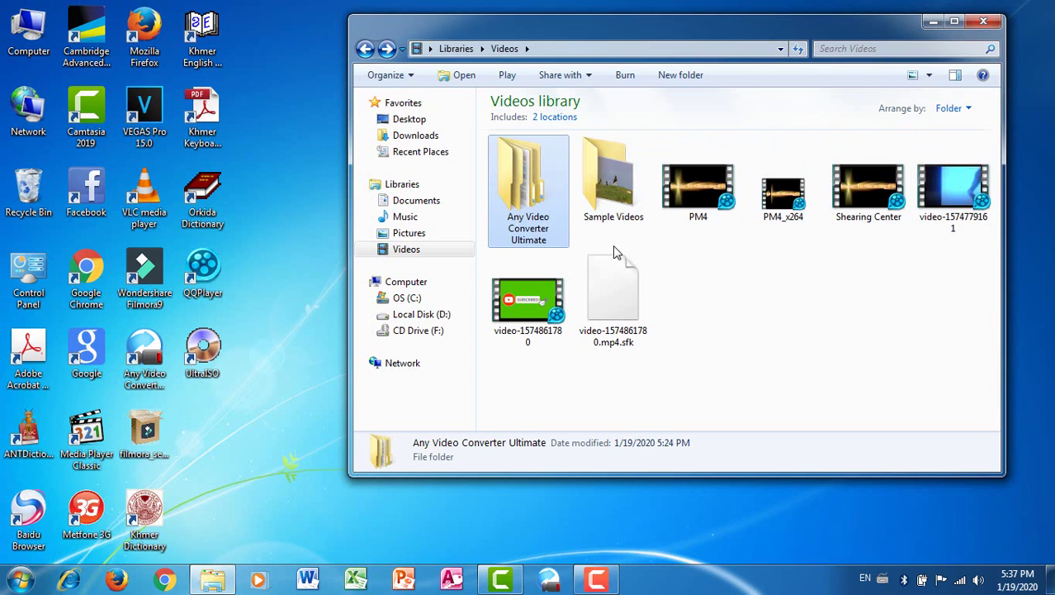
double_click(538, 205)
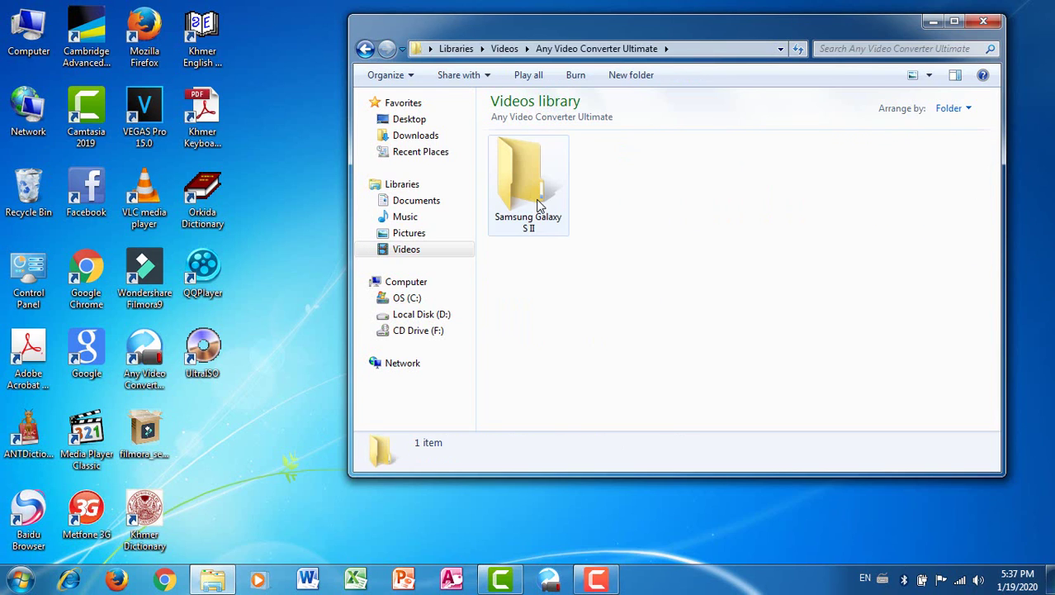
double_click(541, 206)
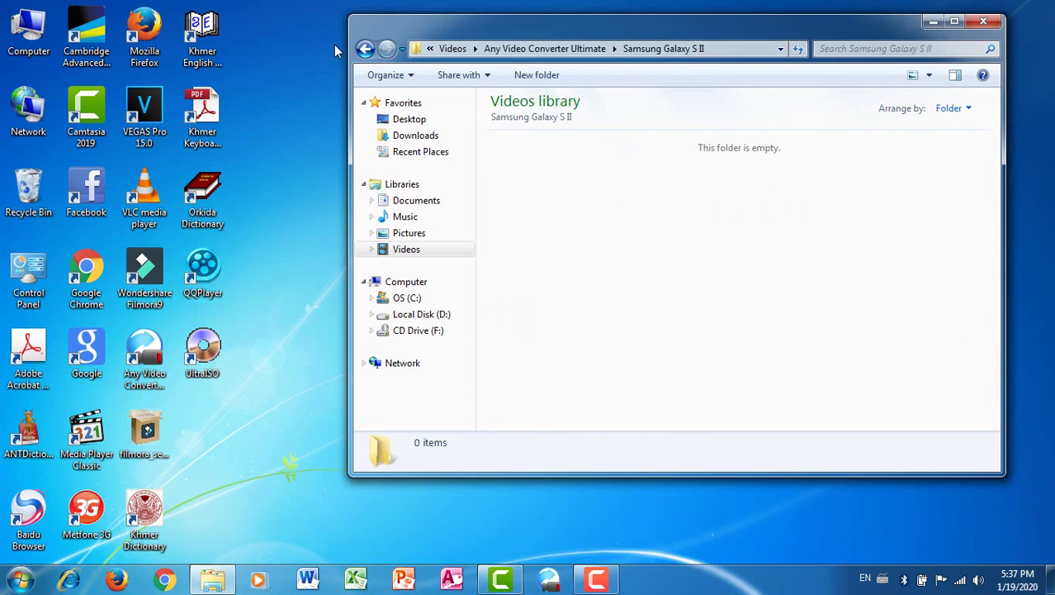
click(364, 49)
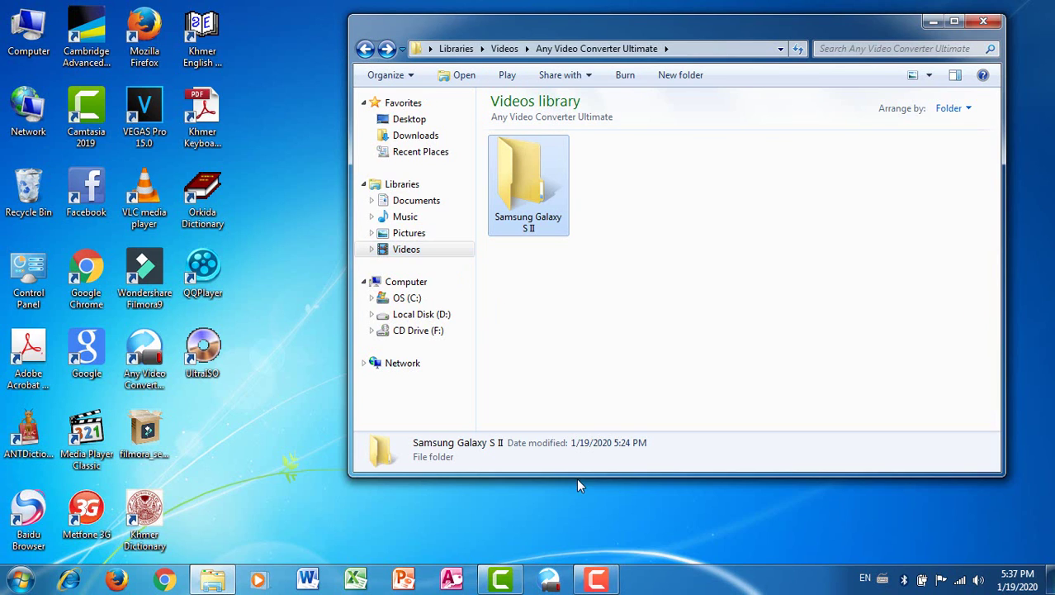
- Reopen Any Video Converter and refresh the desktop while it loads
click(550, 578)
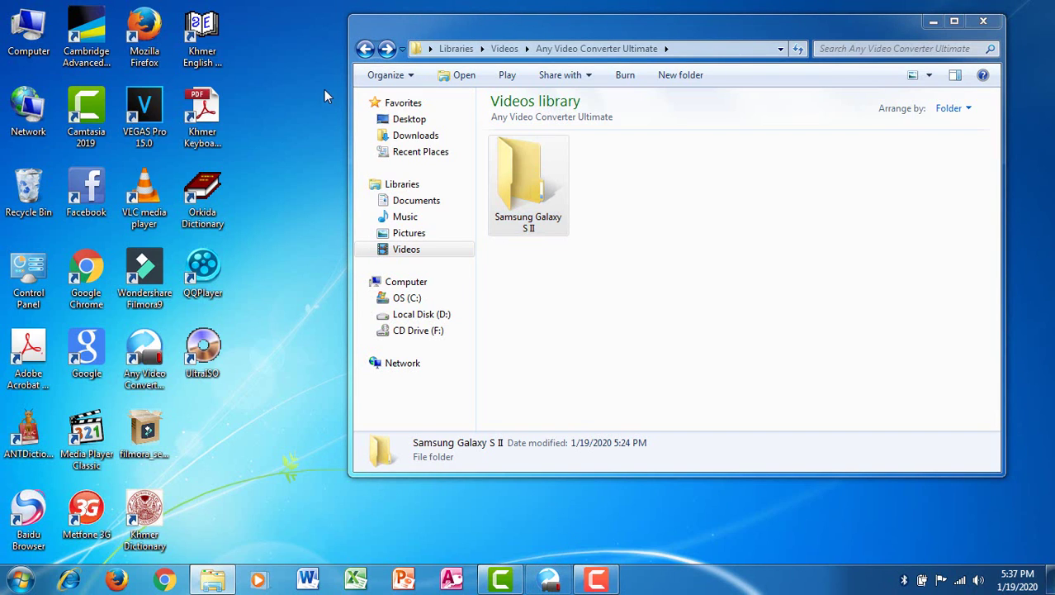
right_click(278, 85)
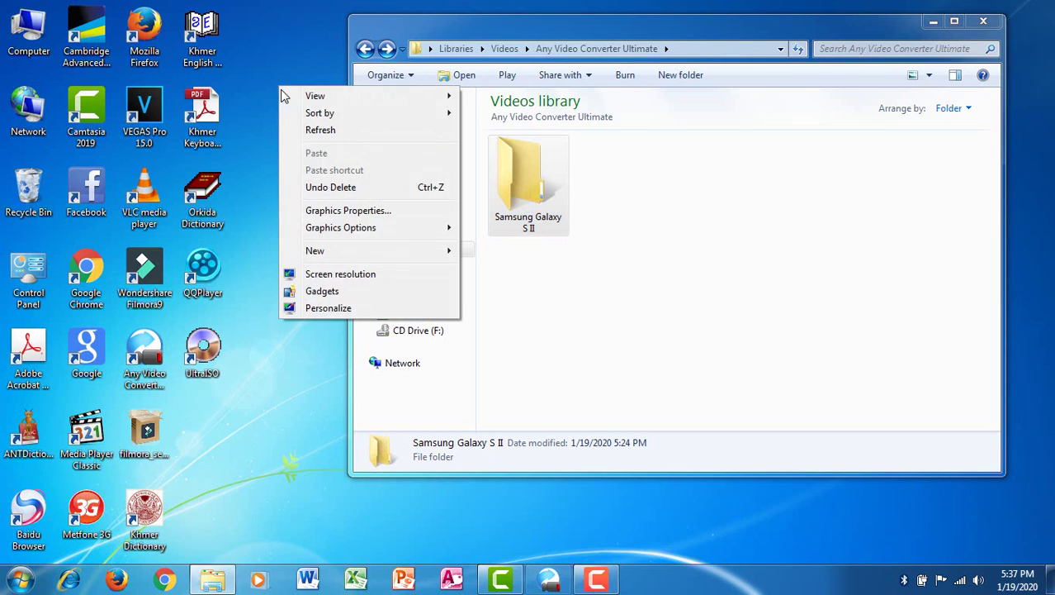
click(300, 128)
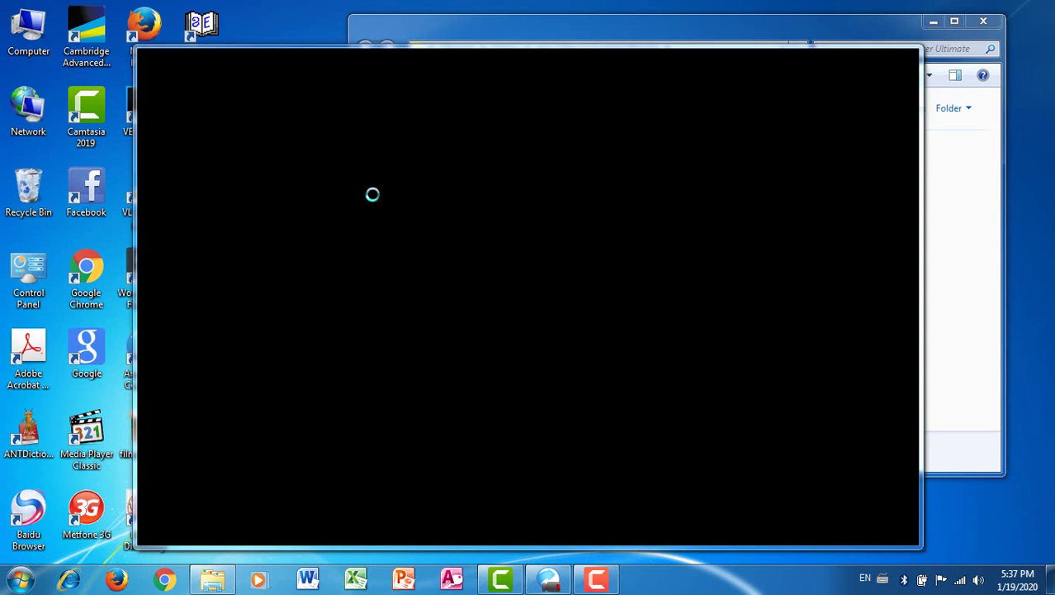
right_click(279, 12)
click(306, 57)
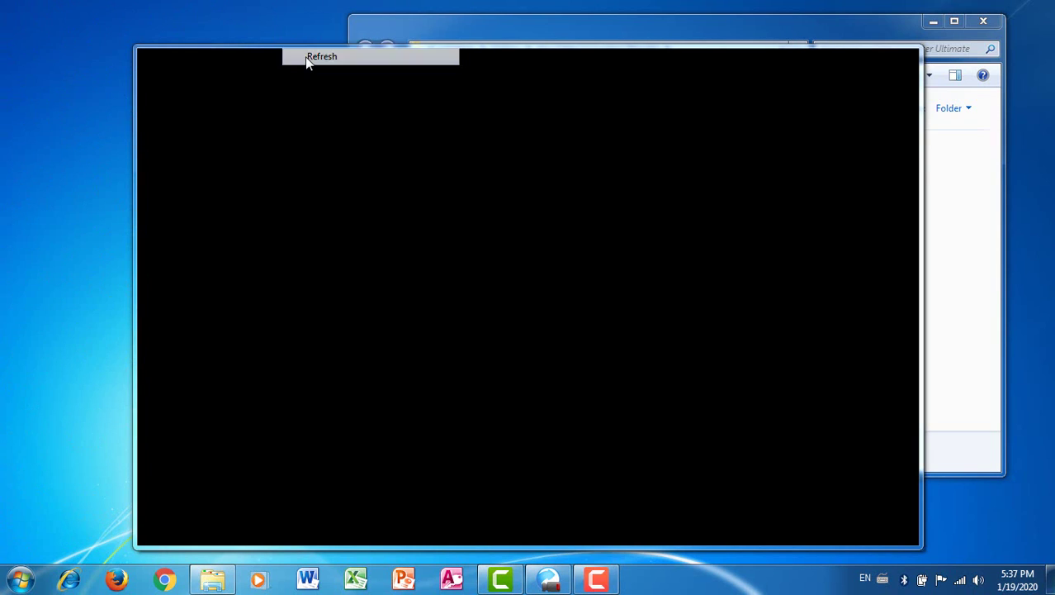
right_click(301, 26)
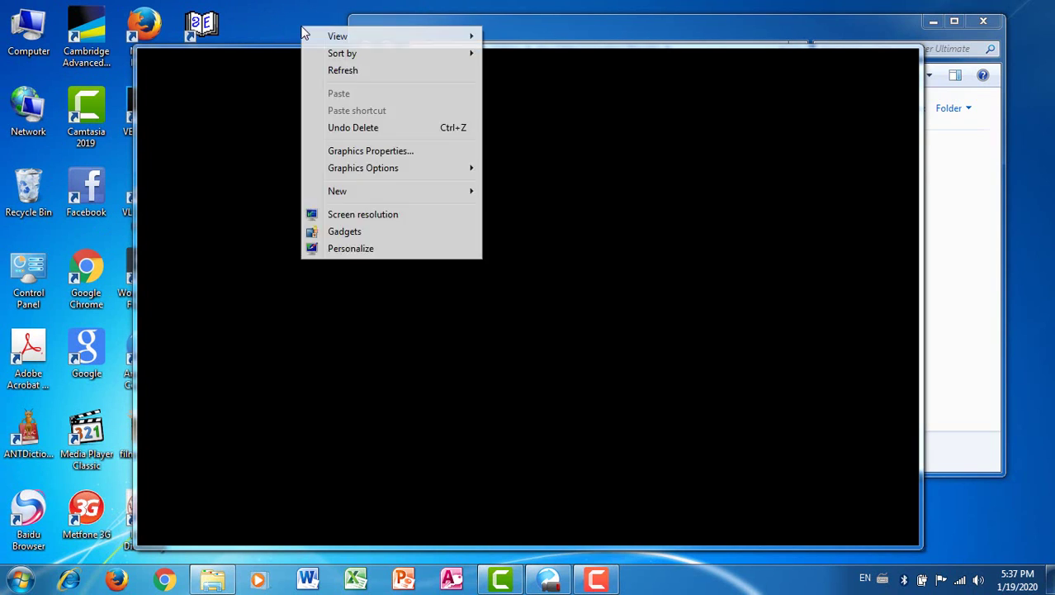
click(335, 73)
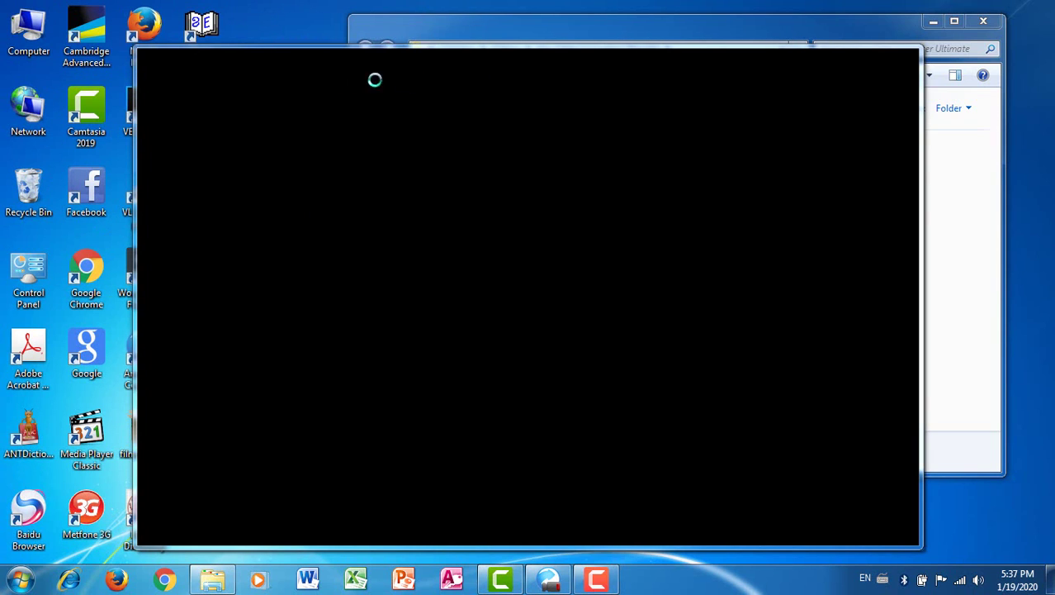
- Check the Samsung Galaxy S II folder once more for the converted video and go back to its parent folder
click(526, 39)
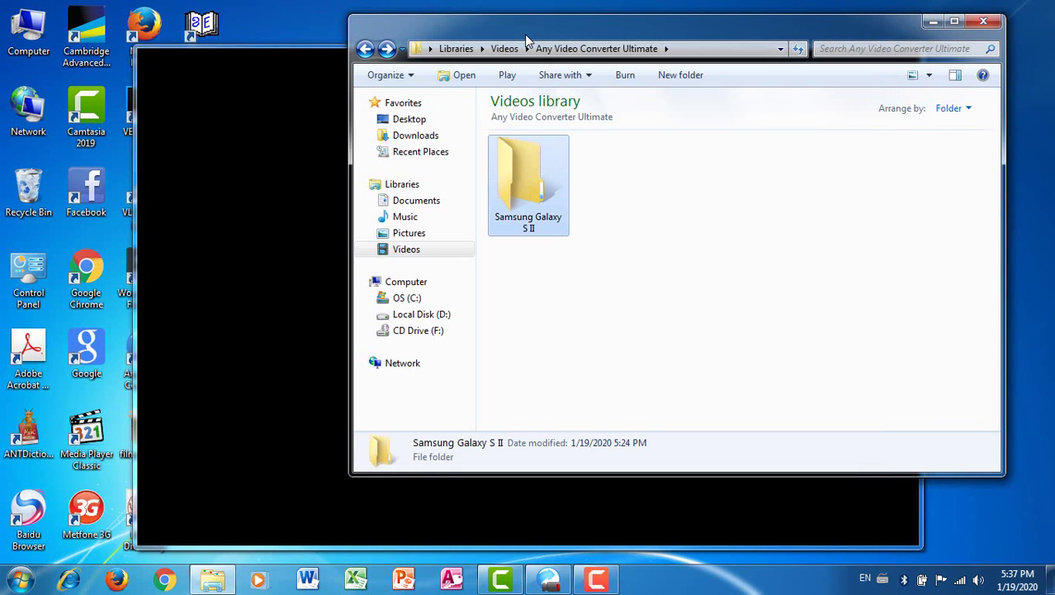
double_click(544, 197)
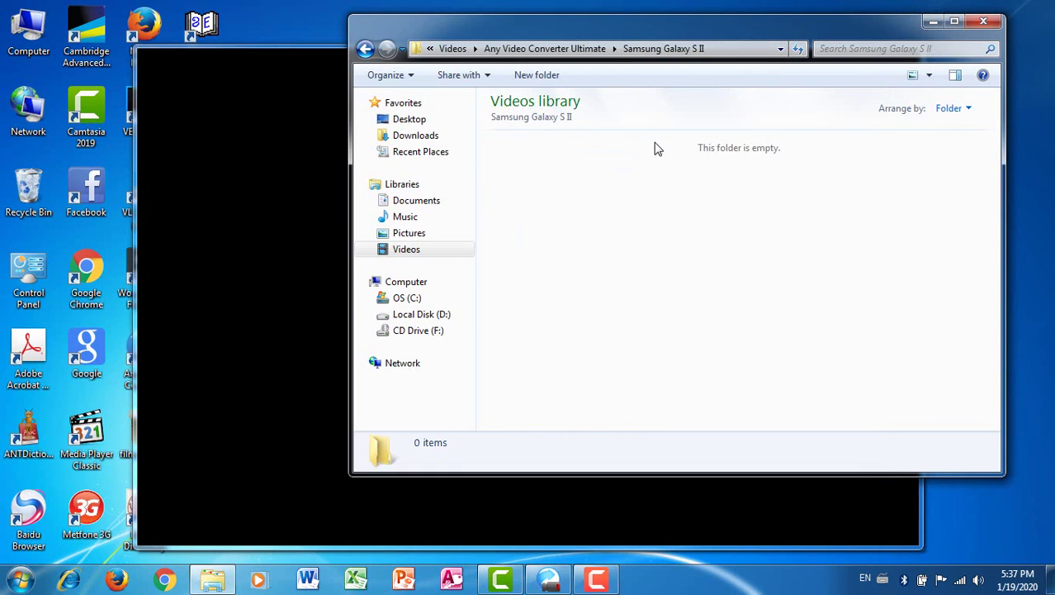
click(366, 50)
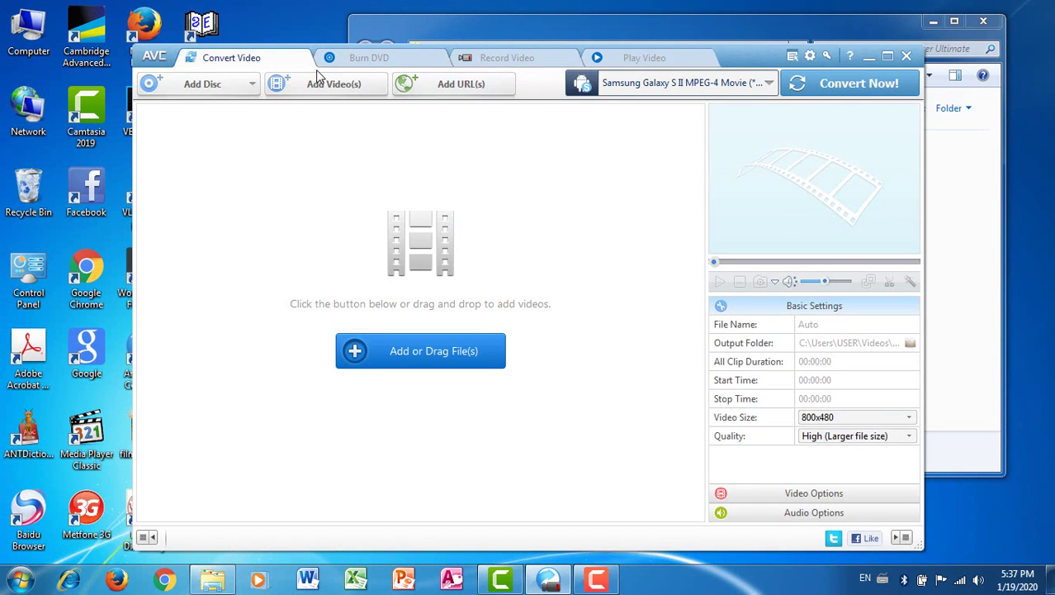
- Show the converted Samsung Galaxy S II files in the media list and open the folder containing PM4_x264.mp4
click(146, 538)
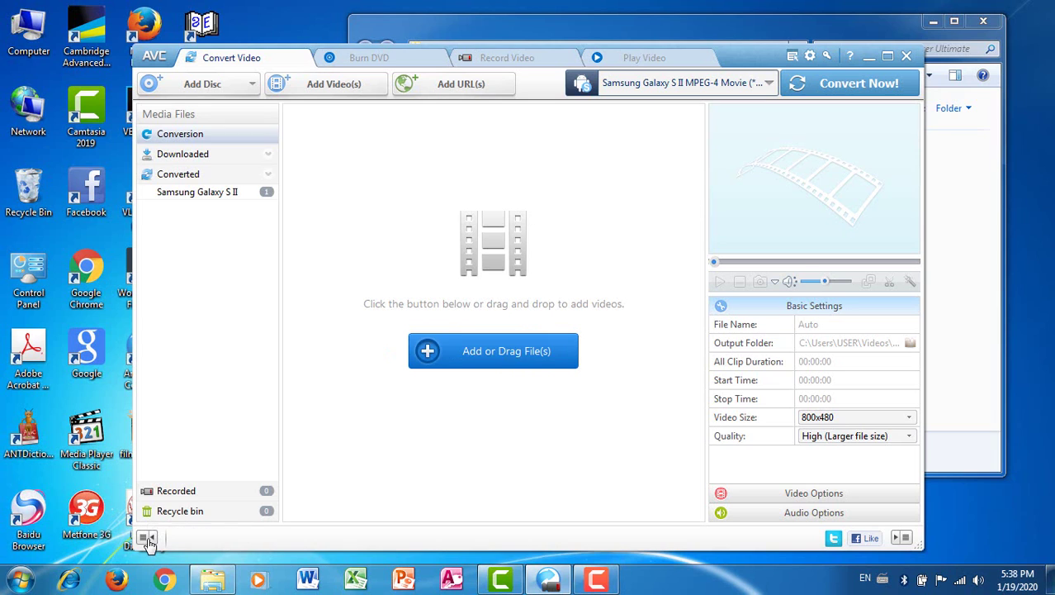
click(201, 193)
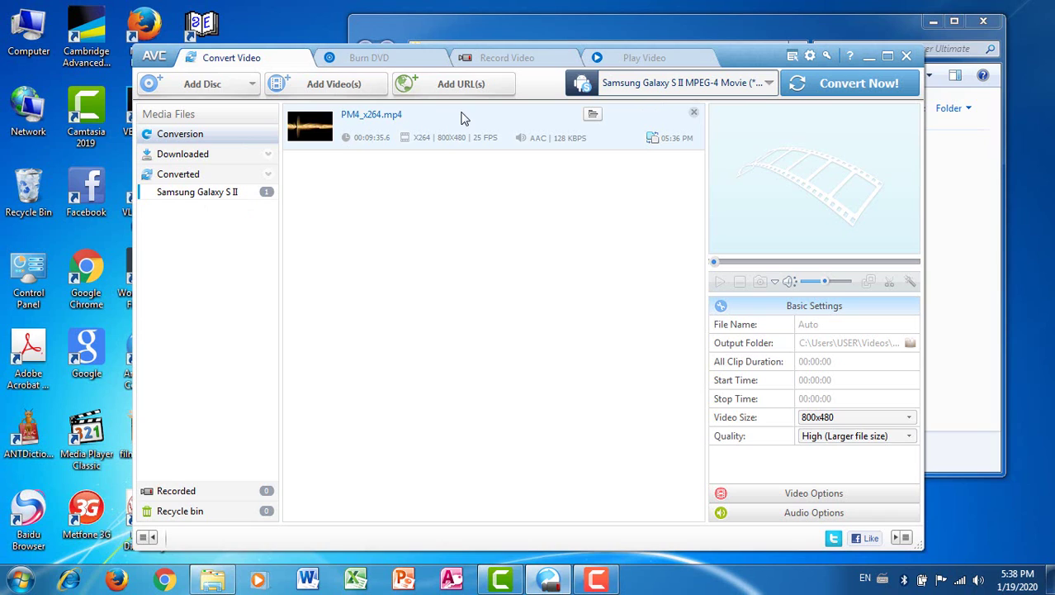
click(596, 120)
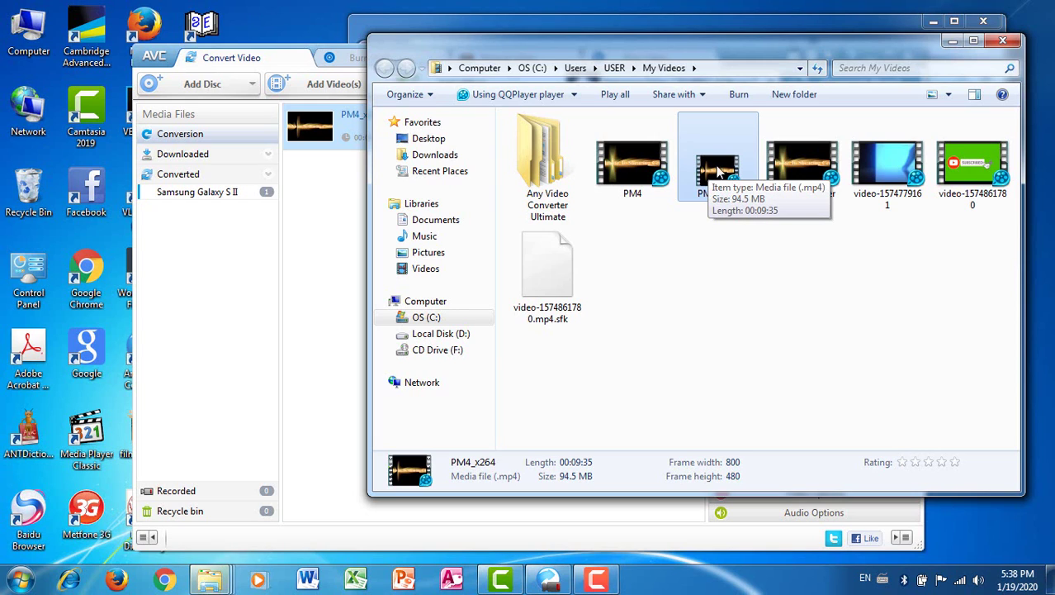
- Check the file type and size in the original PM4 video's properties, and close them
click(634, 176)
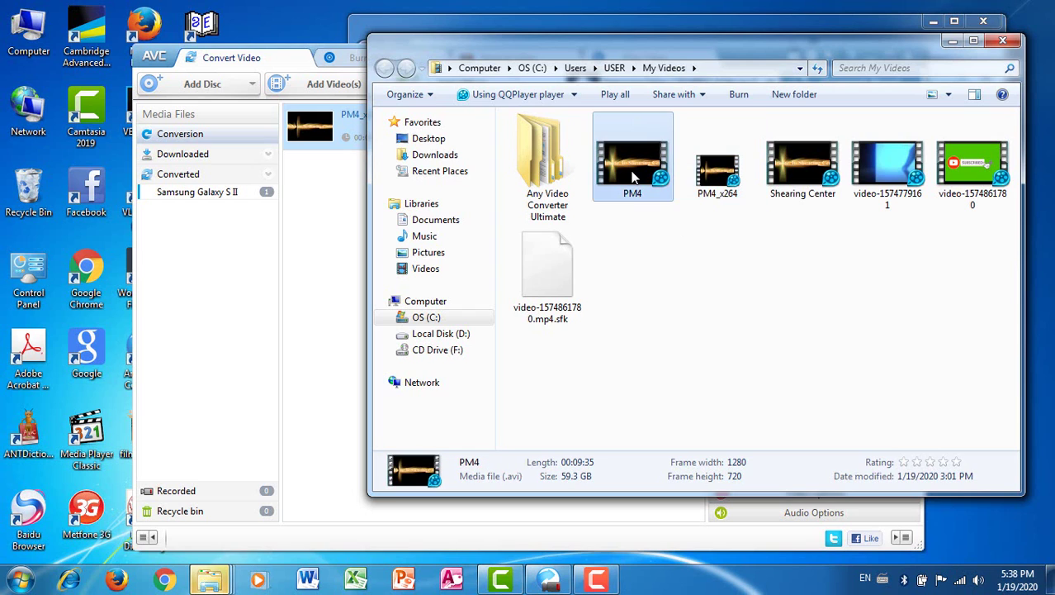
right_click(632, 175)
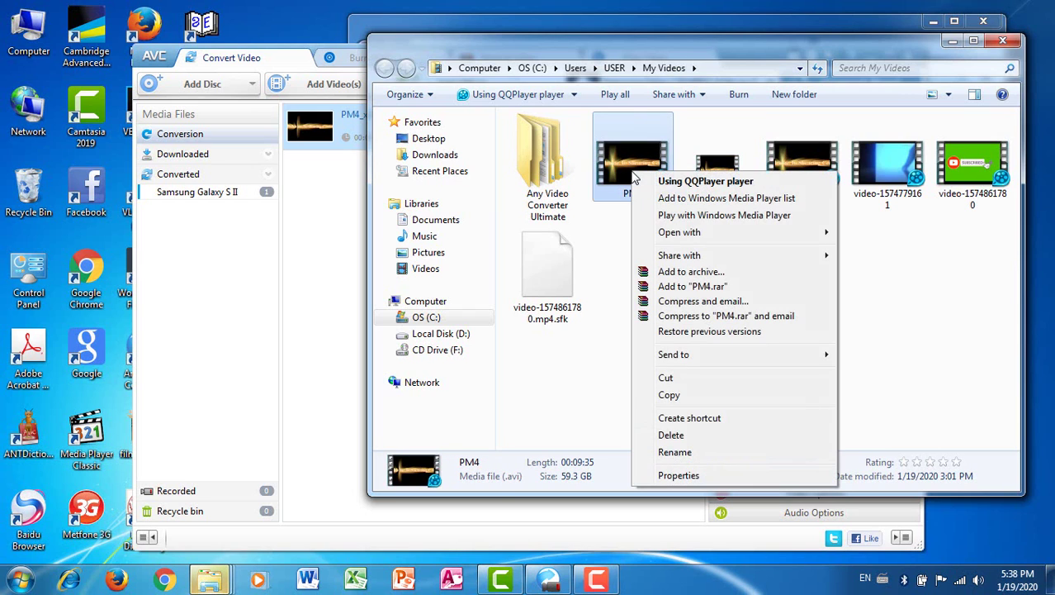
click(679, 476)
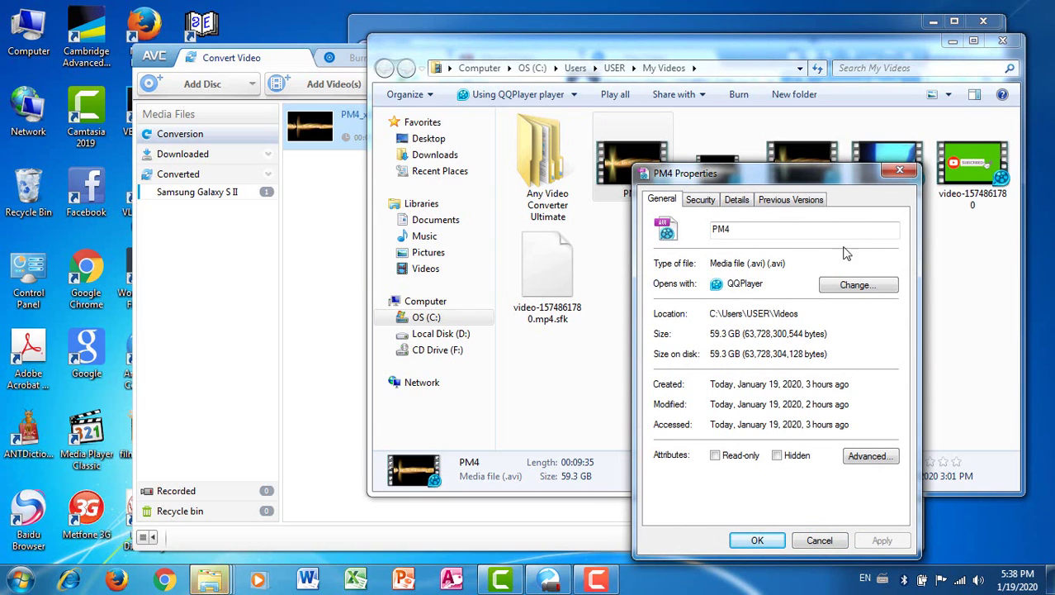
click(900, 170)
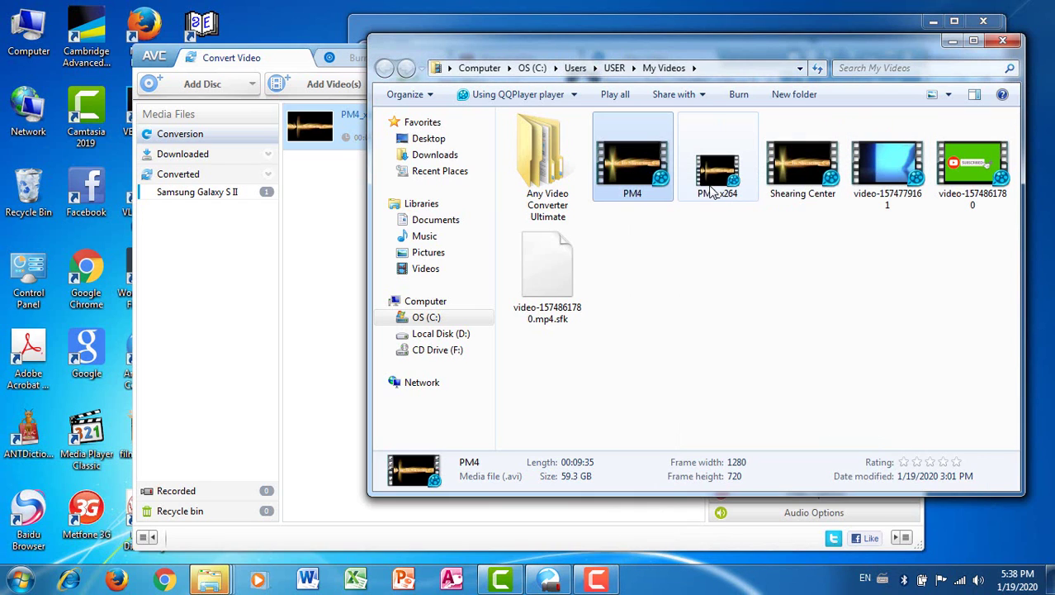
- Examine the properties of the converted PM4_x264 video for its format, location and size
click(712, 192)
right_click(713, 192)
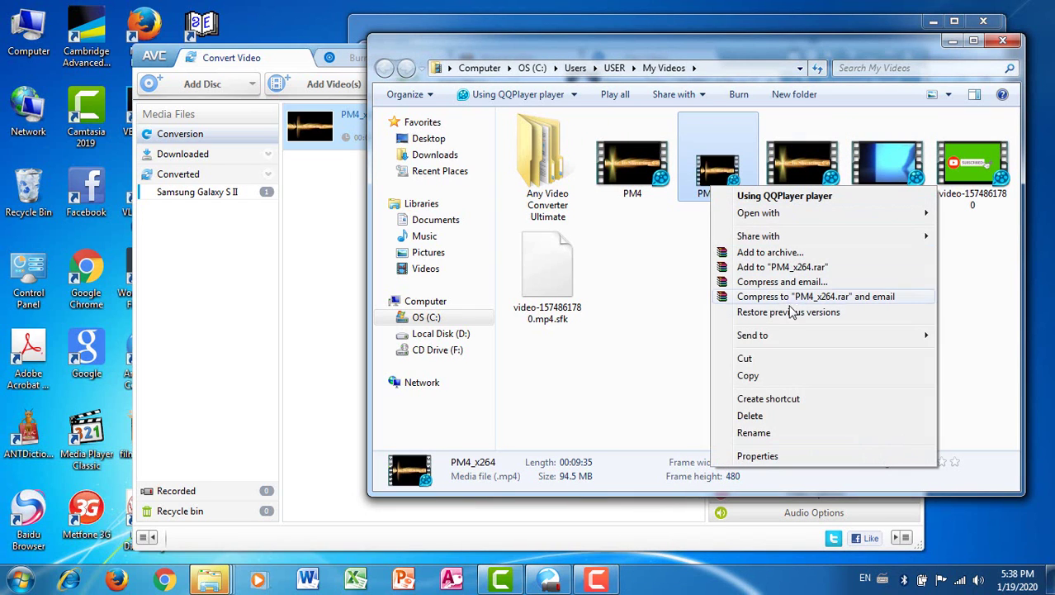
click(761, 458)
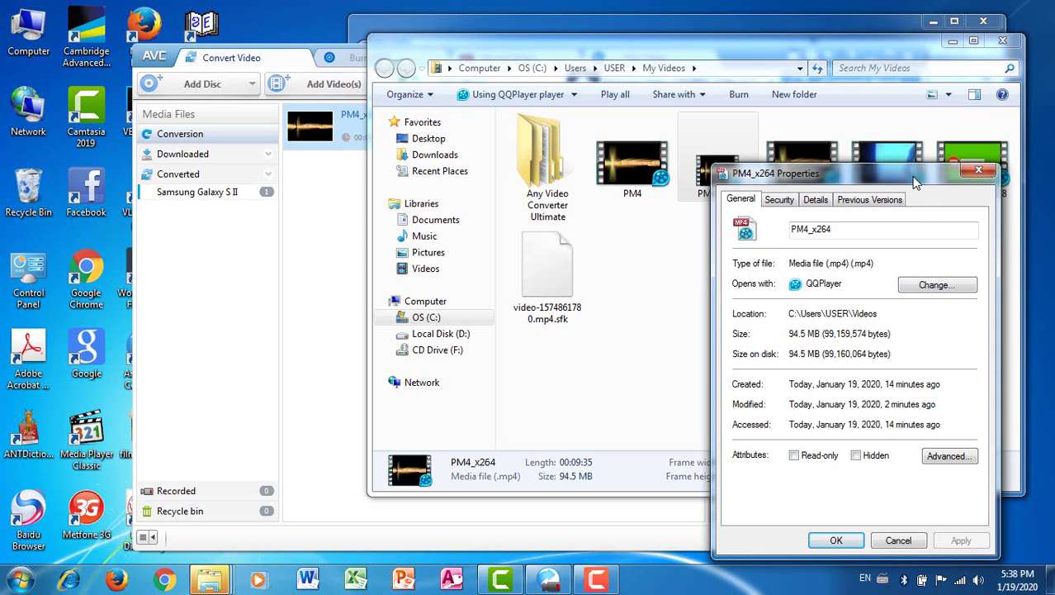
drag(914, 181, 877, 172)
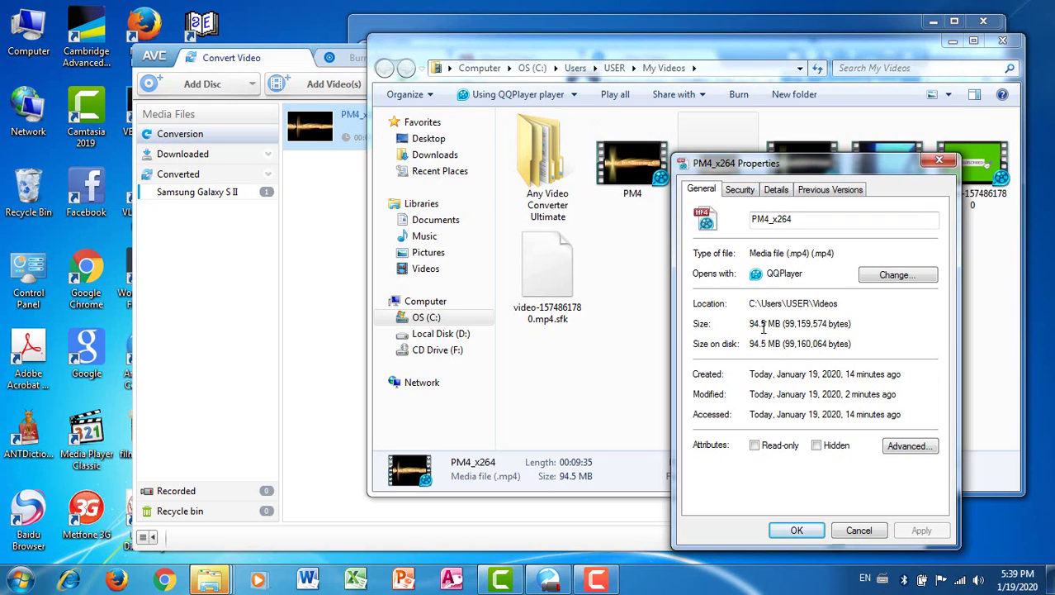
- Reopen the original PM4 video's properties to compare its size with PM4_x264, and select the converted file
click(637, 165)
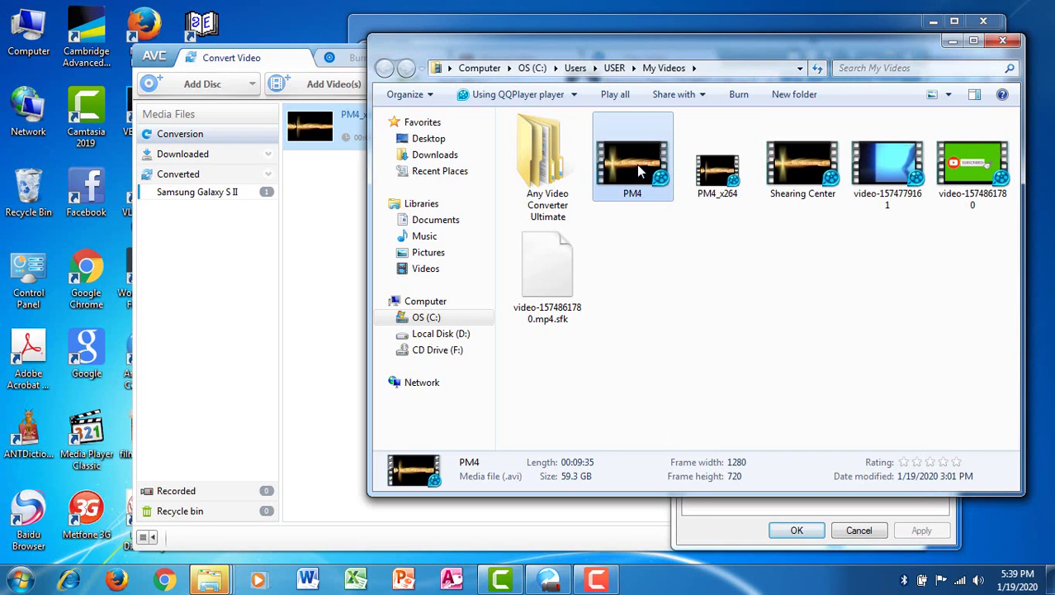
right_click(636, 164)
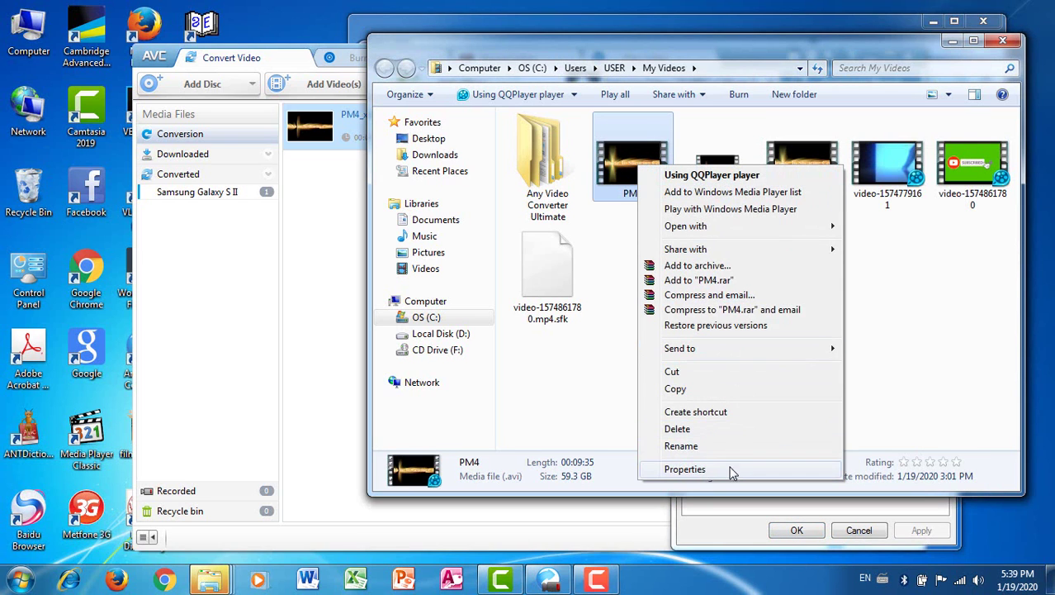
click(730, 471)
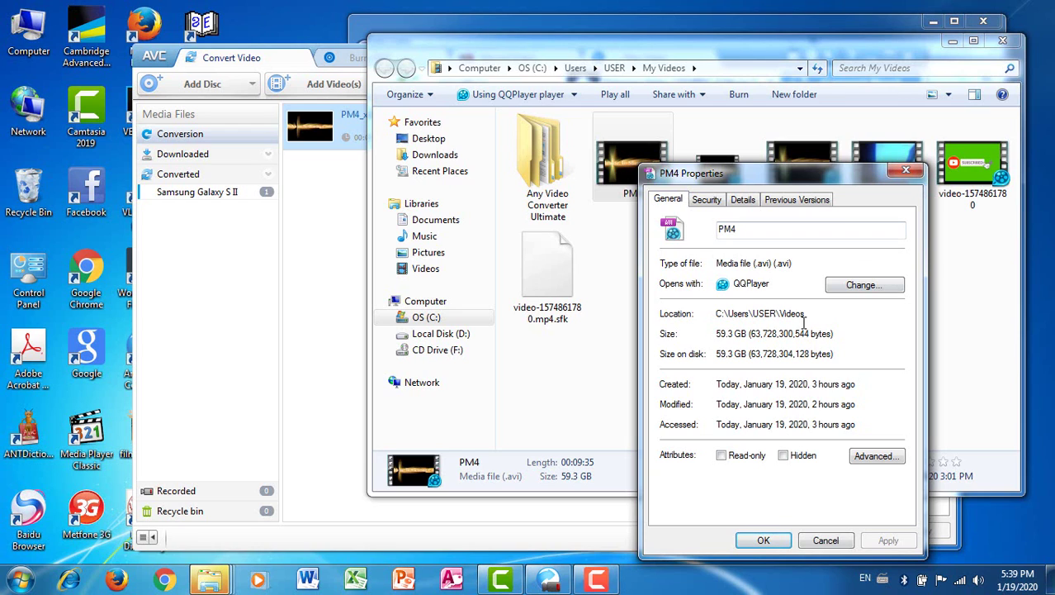
click(722, 155)
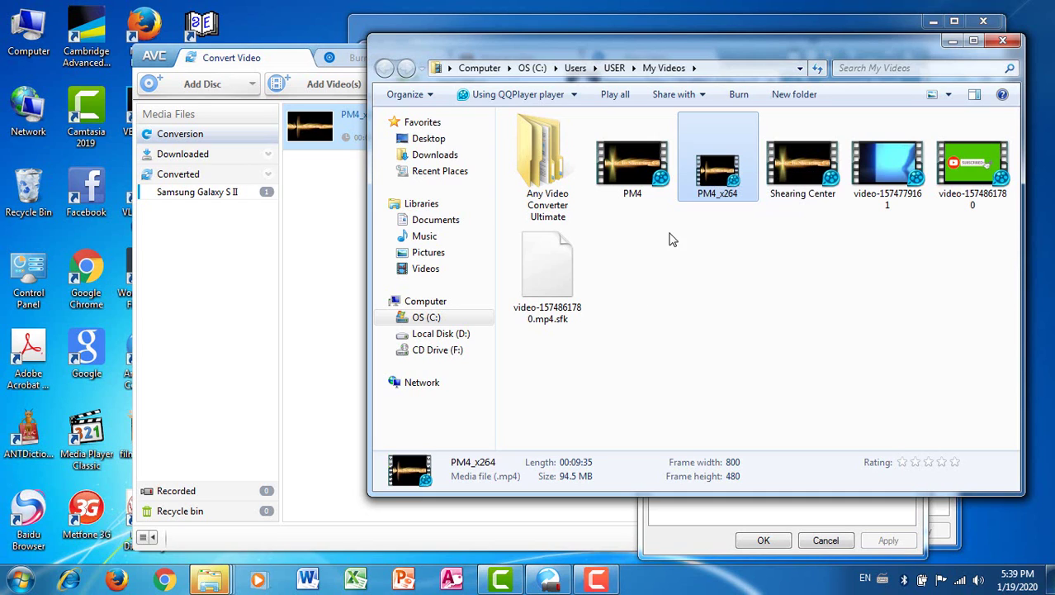
- Look inside the Any Video Converter Ultimate folder and its Samsung Galaxy S II subfolder, and return to My Videos
click(550, 187)
double_click(549, 186)
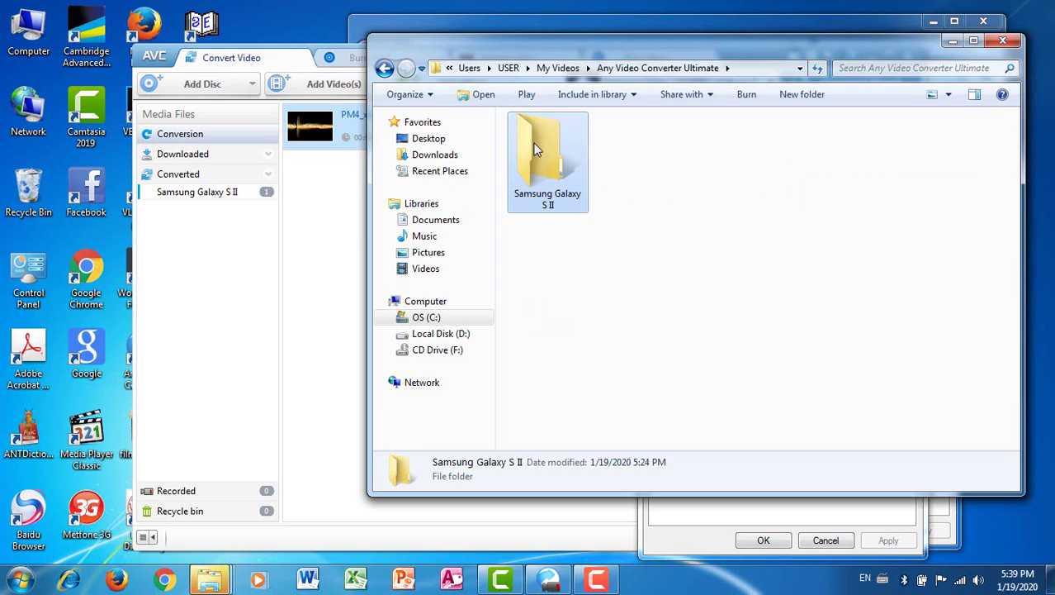
double_click(535, 150)
click(384, 69)
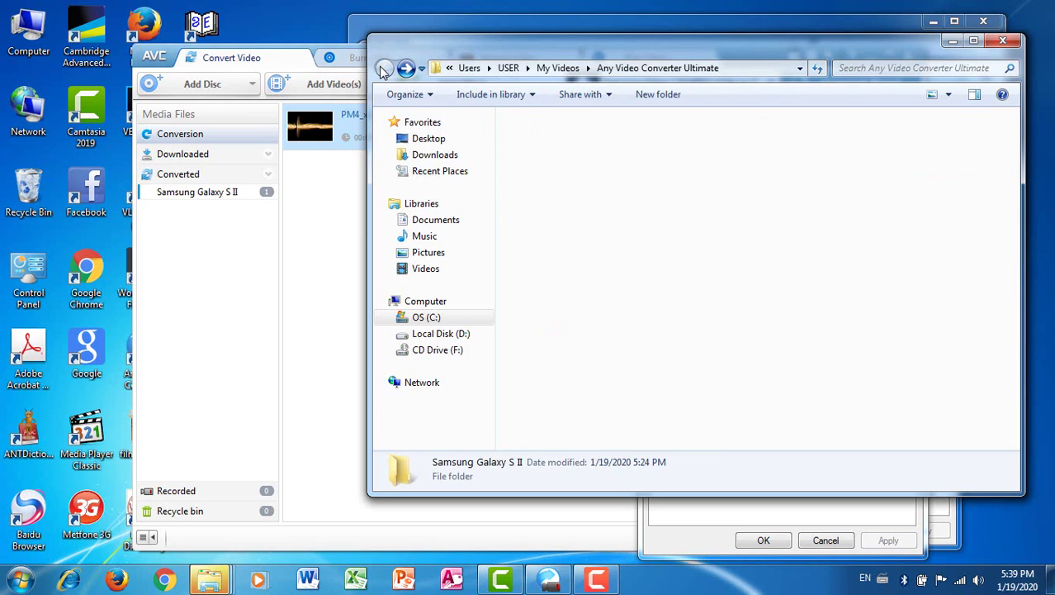
click(384, 69)
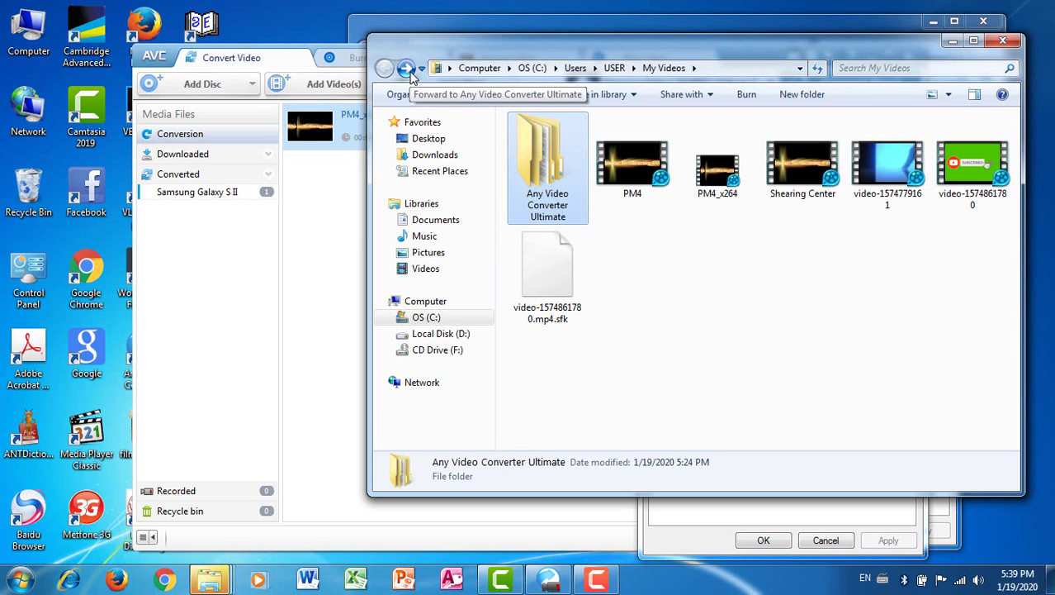
click(406, 69)
click(384, 69)
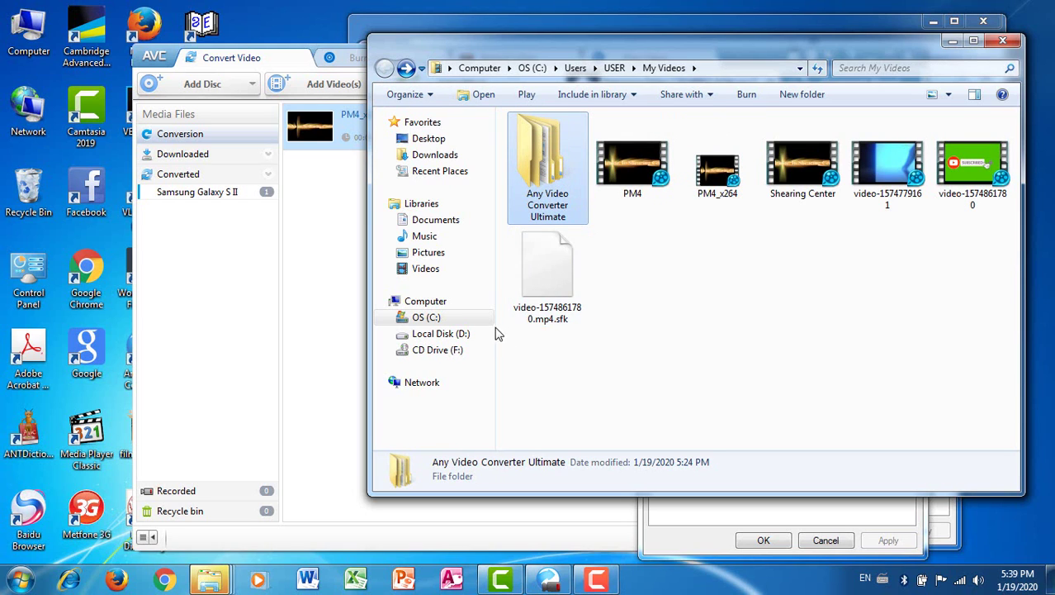
- Show the Videos library and dismiss the color scheme prompt
click(452, 278)
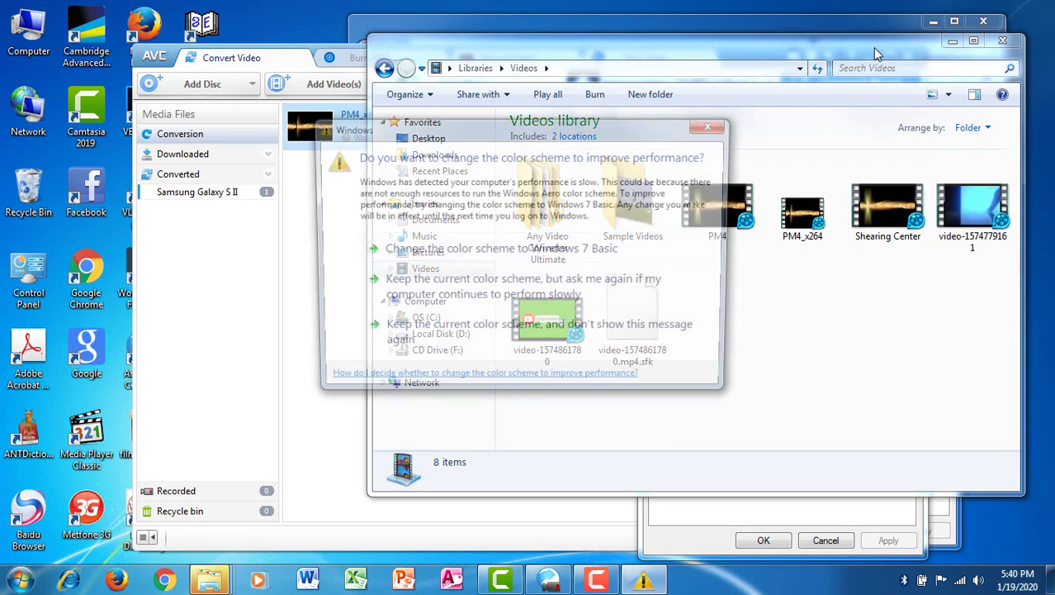
click(715, 124)
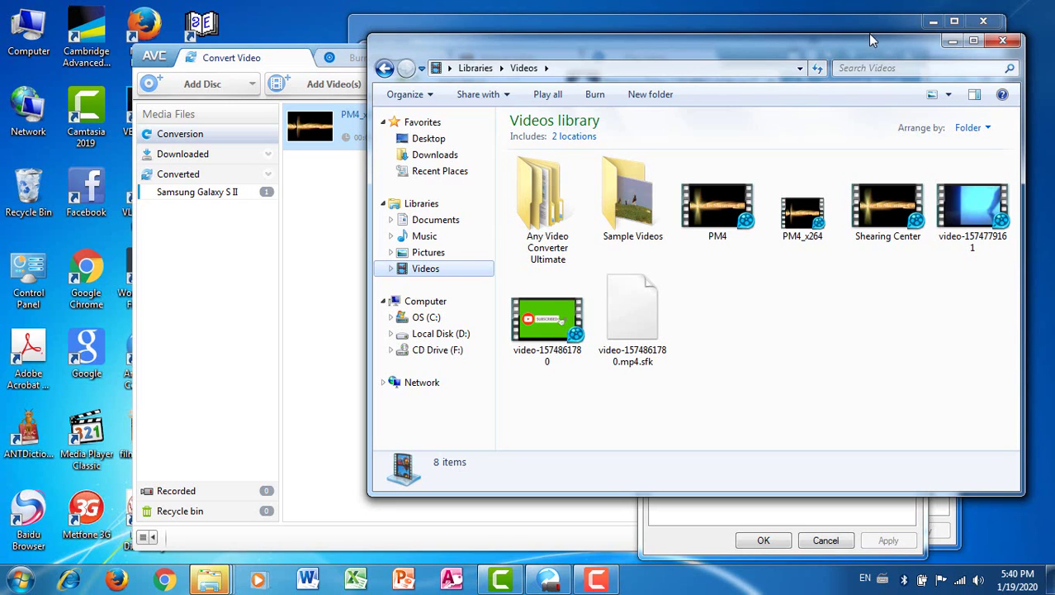
click(600, 583)
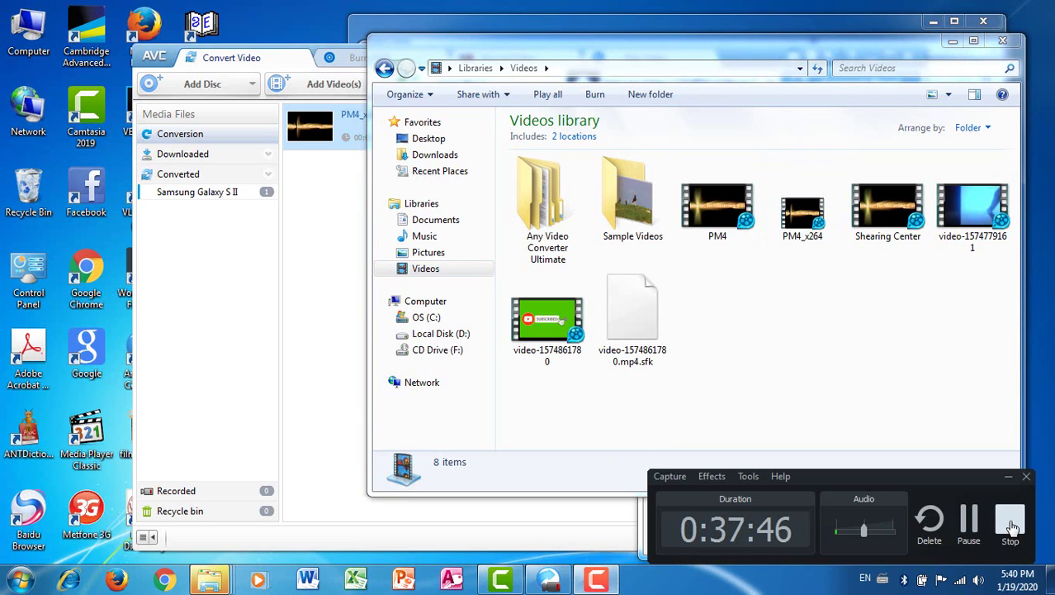
click(1011, 525)
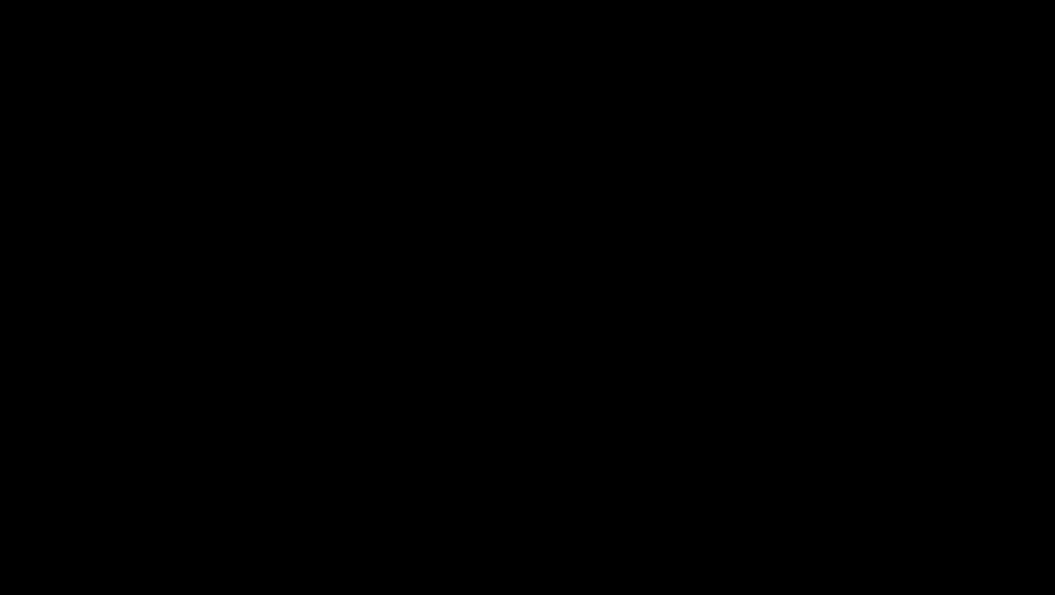